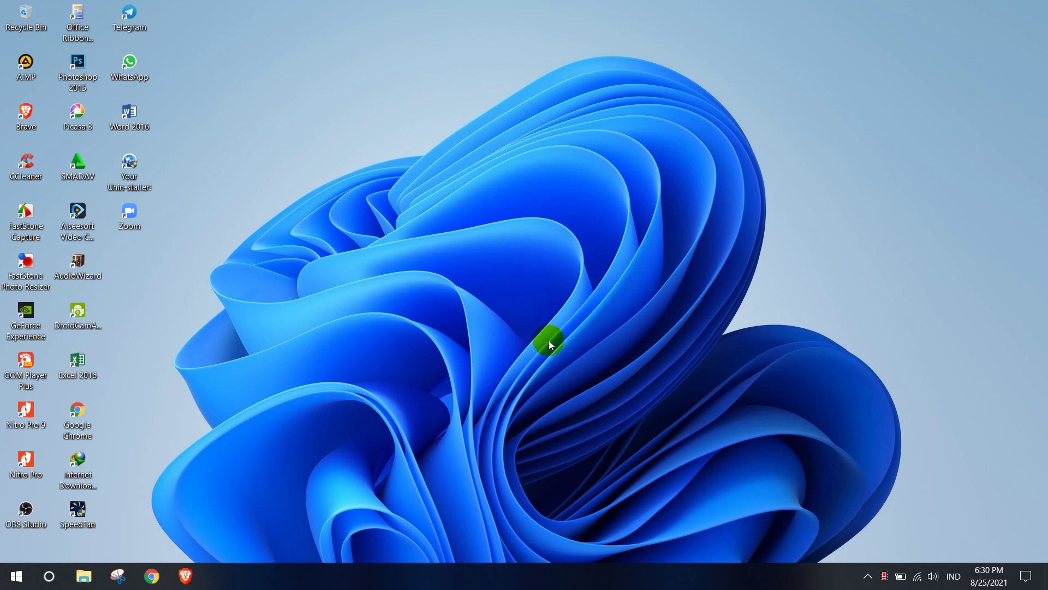
{"action": "right_click", "coordinate": [920, 574]}
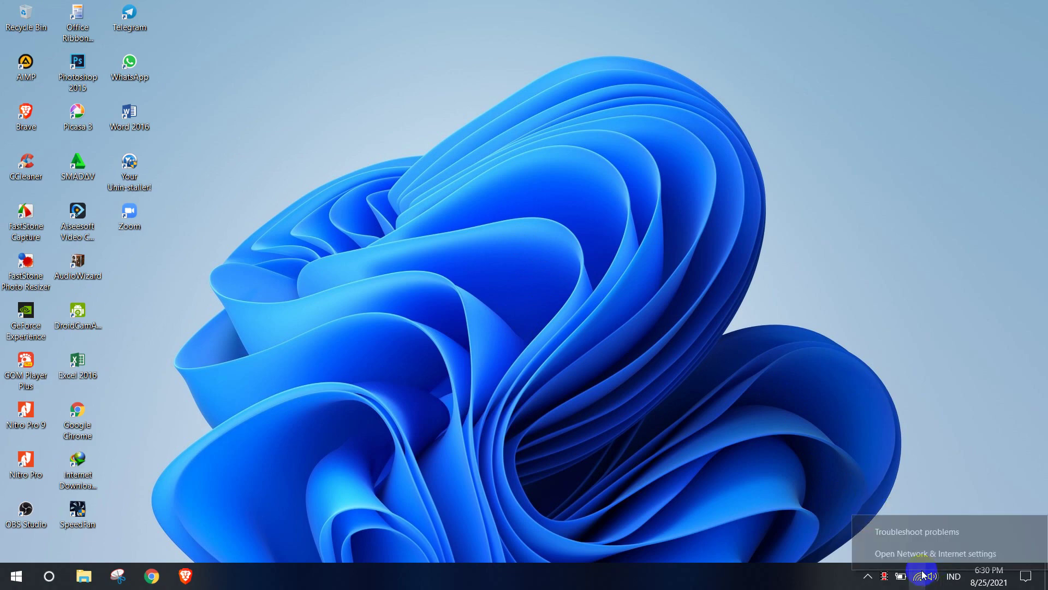
{"action": "left_click", "coordinate": [922, 561]}
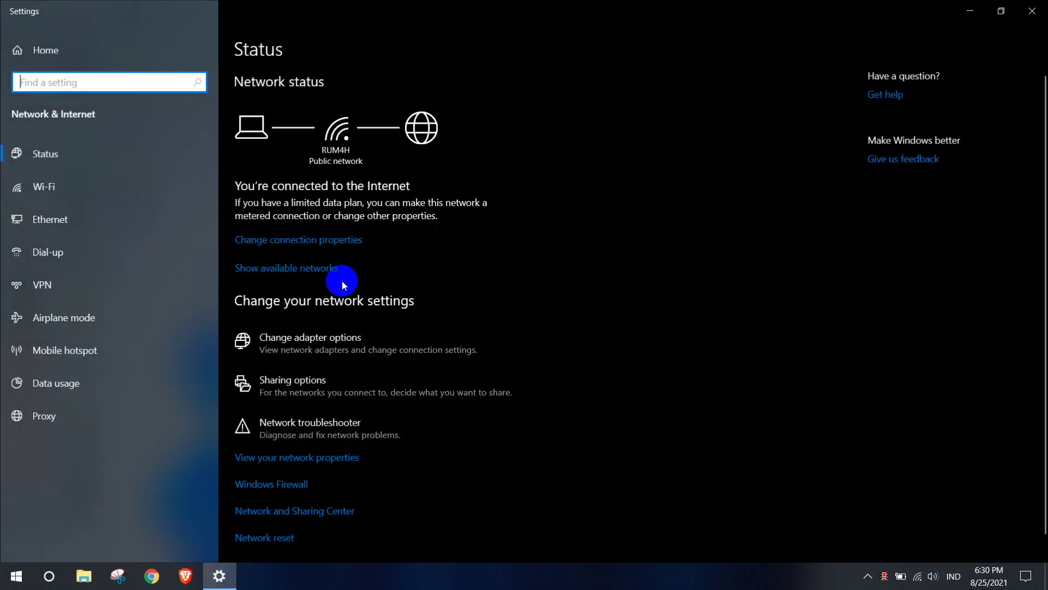
{"action": "left_click", "coordinate": [328, 343]}
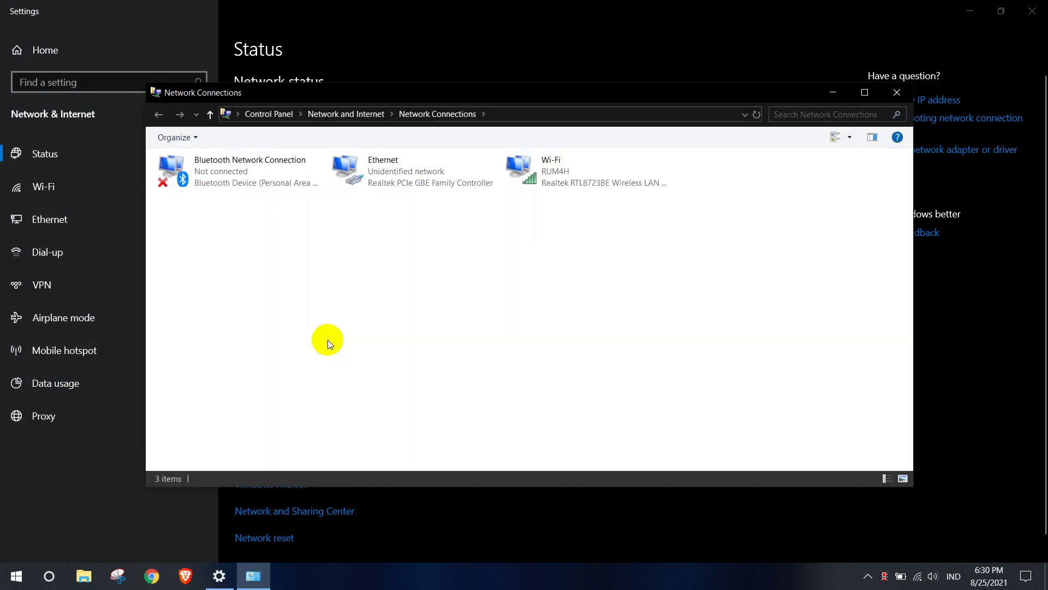
{"action": "left_click", "coordinate": [1032, 11]}
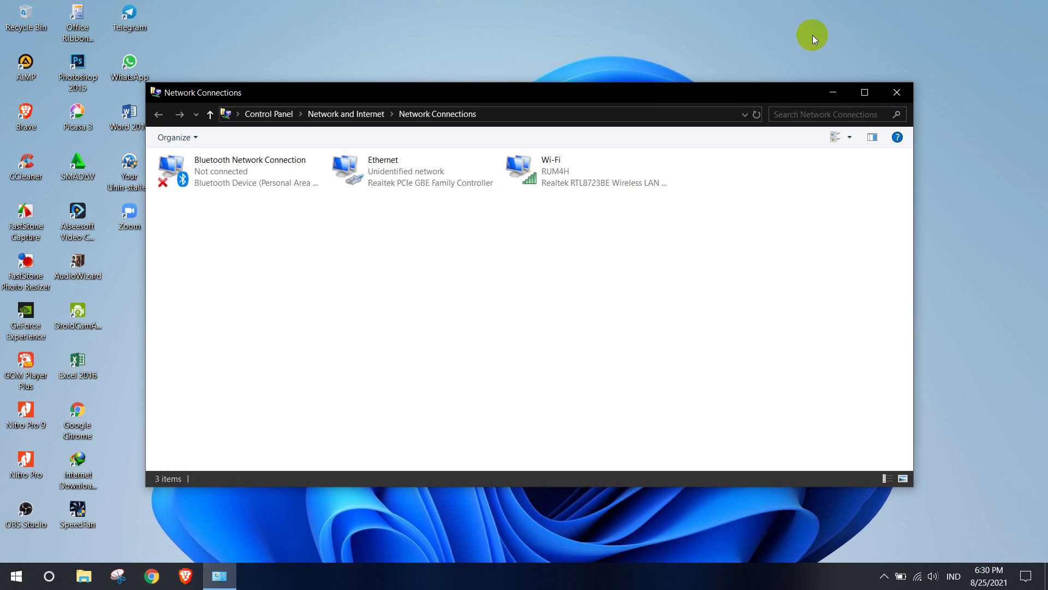
{"action": "left_click", "coordinate": [865, 92]}
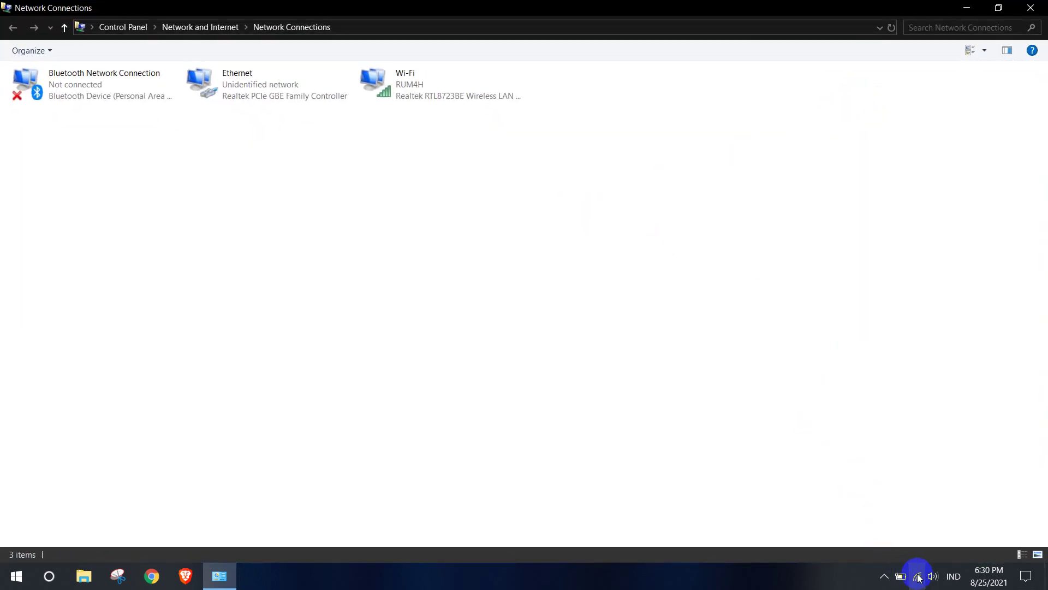
{"action": "right_click", "coordinate": [398, 94]}
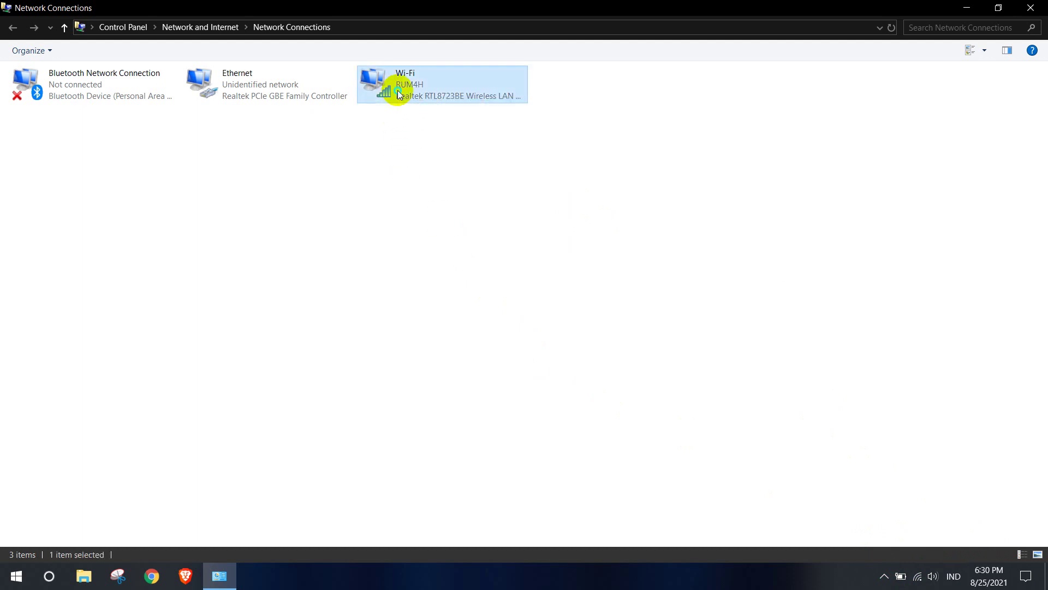
{"action": "left_click", "coordinate": [355, 126]}
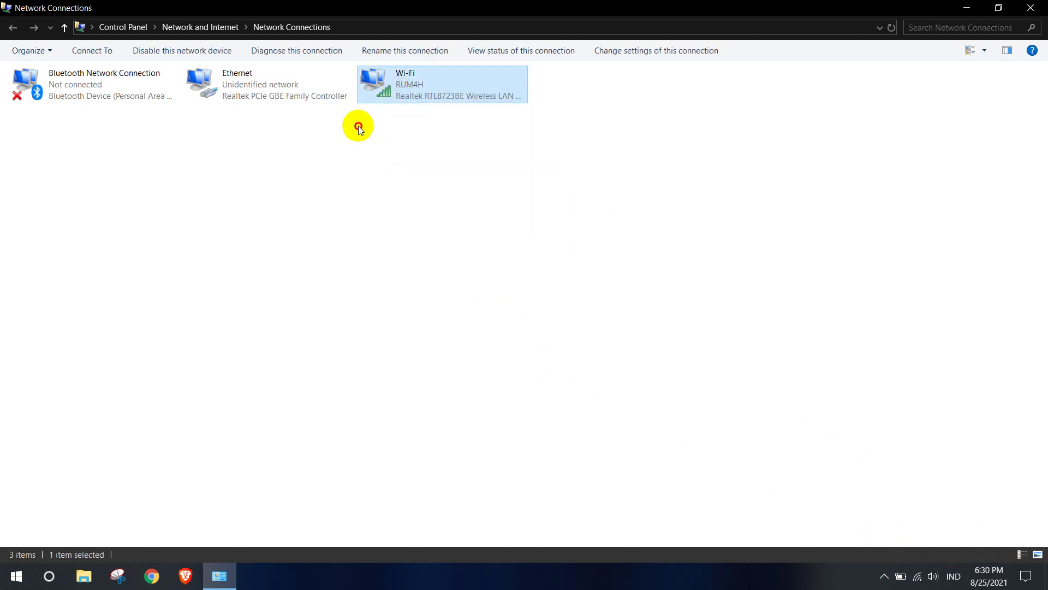
{"action": "right_click", "coordinate": [378, 89]}
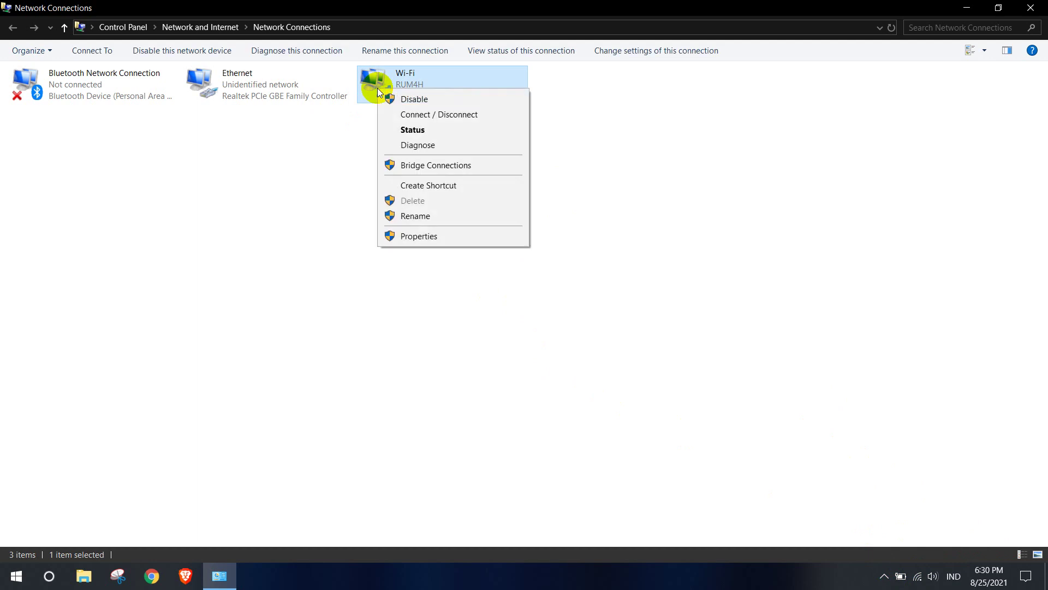
{"action": "left_click", "coordinate": [372, 139]}
{"action": "left_click", "coordinate": [1035, 6]}
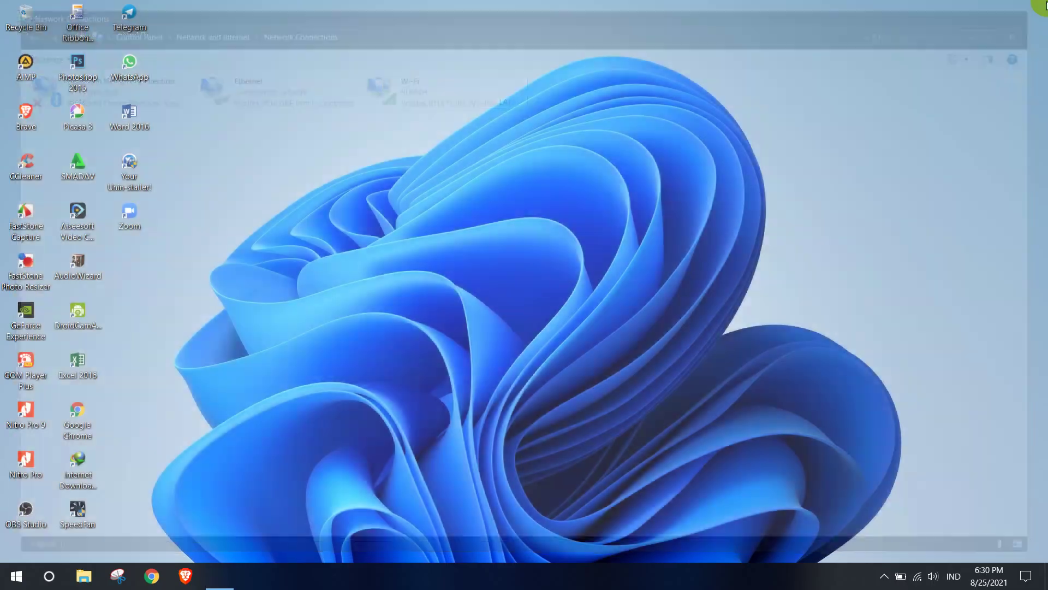
Open the list of network adapters from the Network & Internet settings.
{"action": "right_click", "coordinate": [919, 582]}
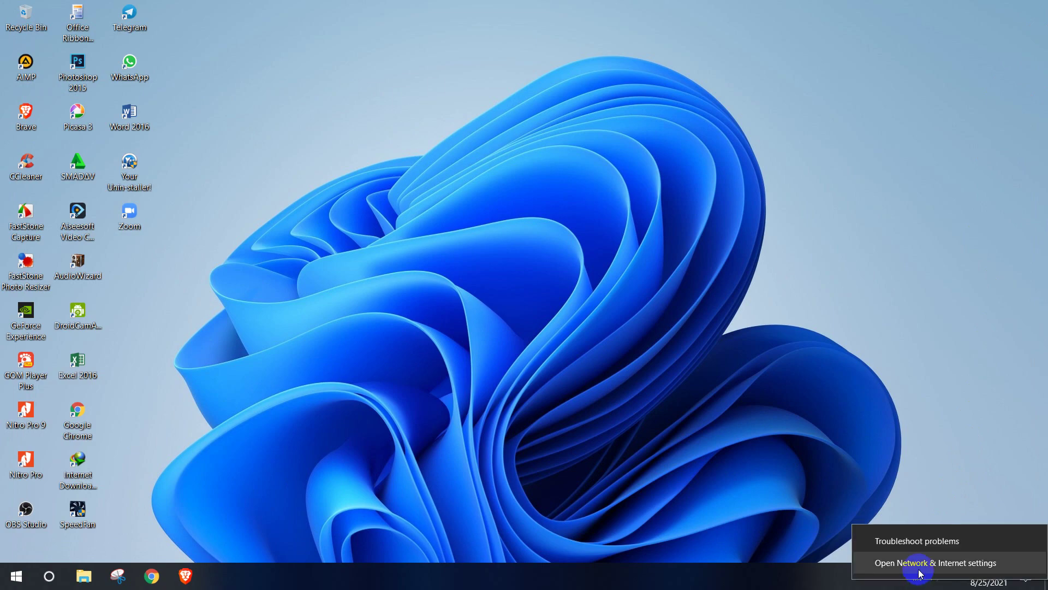
{"action": "left_click", "coordinate": [920, 570]}
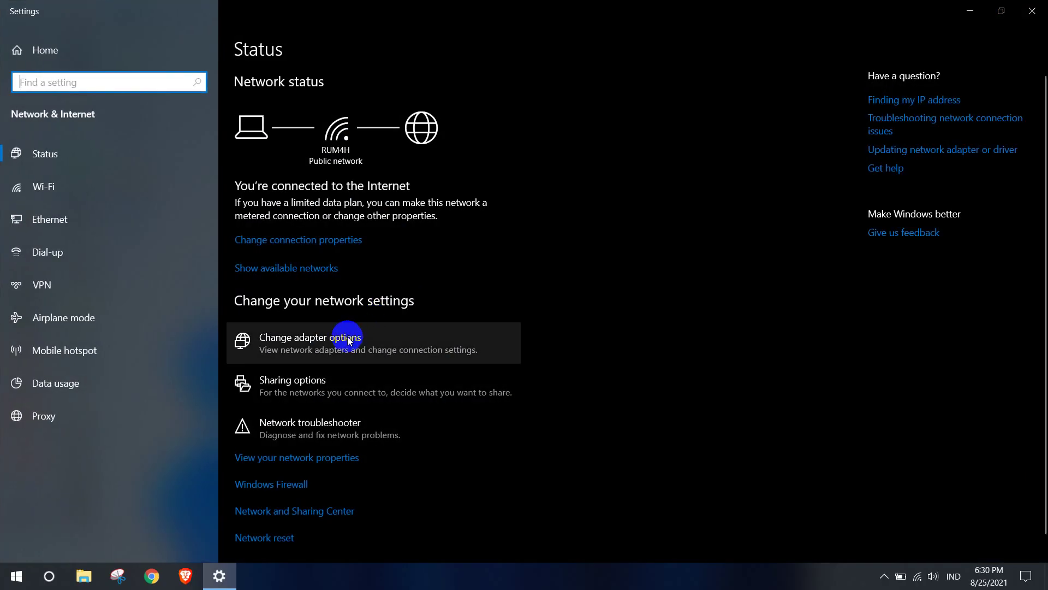
{"action": "left_click", "coordinate": [348, 340]}
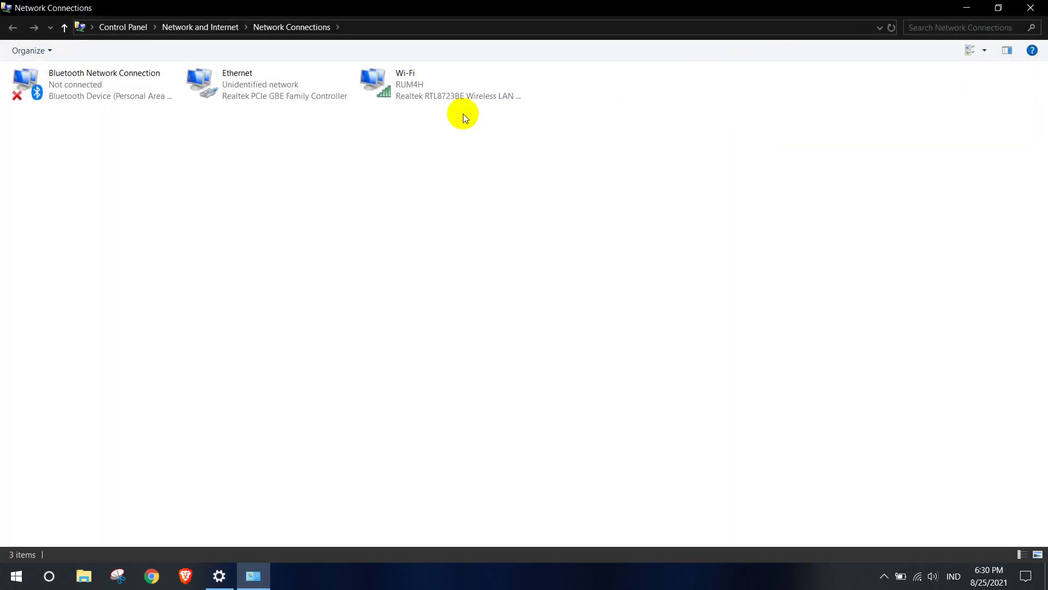
{"action": "right_click", "coordinate": [395, 92]}
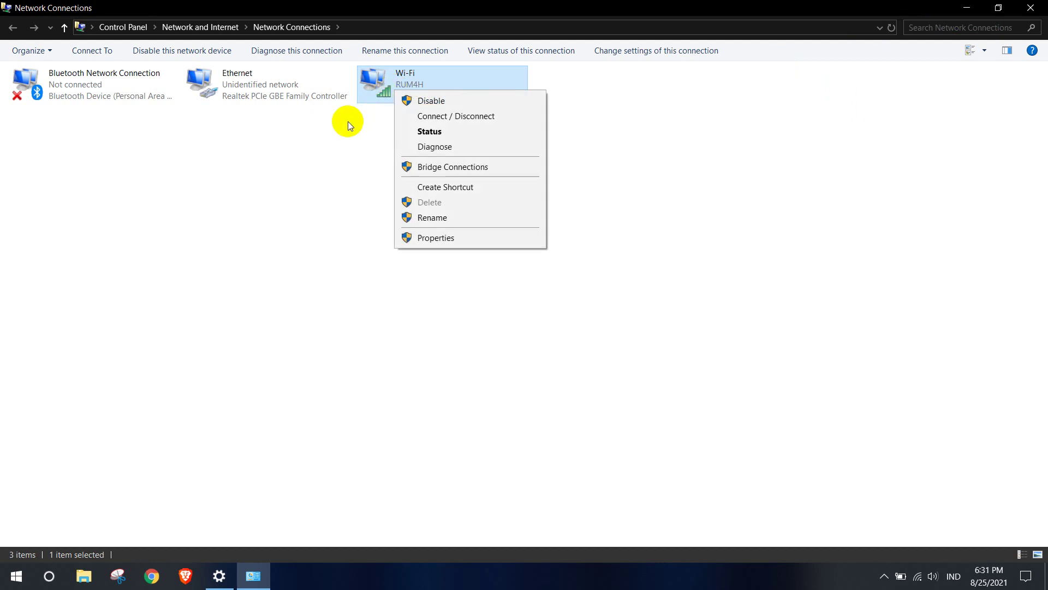
{"action": "left_click", "coordinate": [226, 91]}
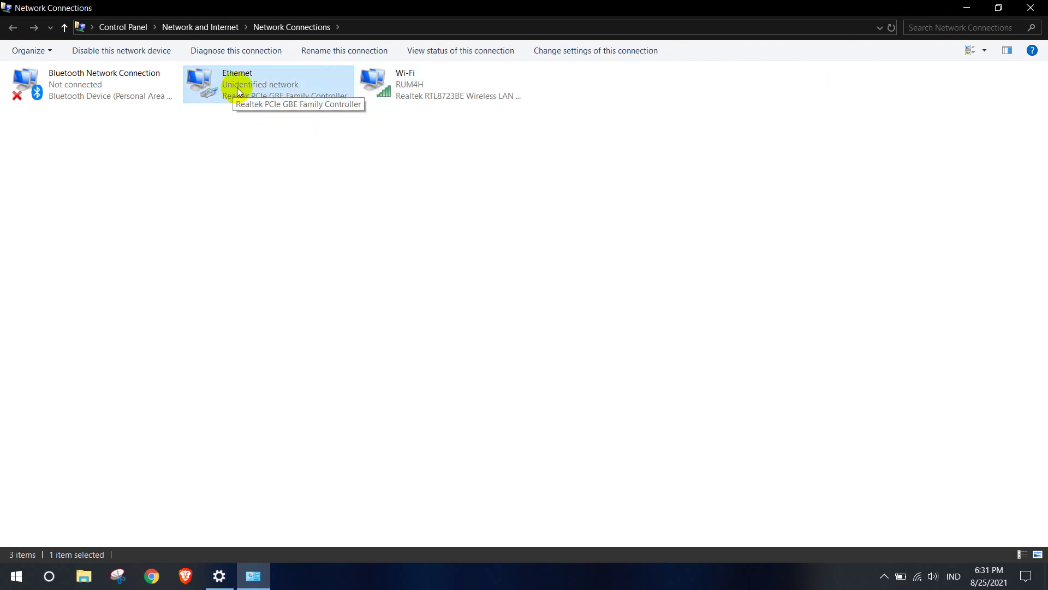
Open the Wi-Fi adapter's status details and check its IPv4 default gateway and DHCP server entries.
{"action": "right_click", "coordinate": [410, 89]}
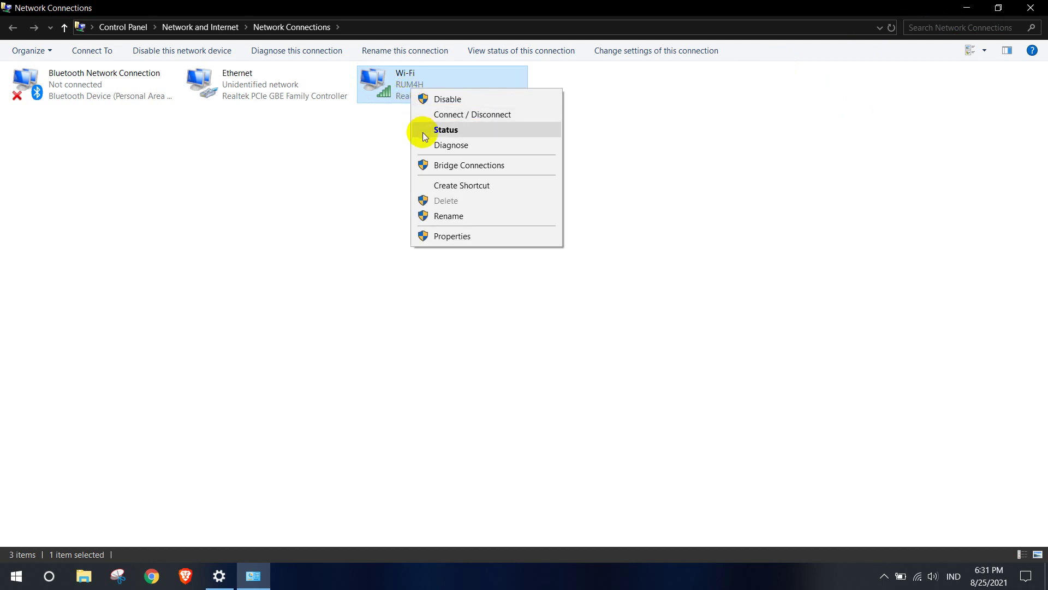
{"action": "left_click", "coordinate": [425, 134]}
{"action": "left_click", "coordinate": [456, 307]}
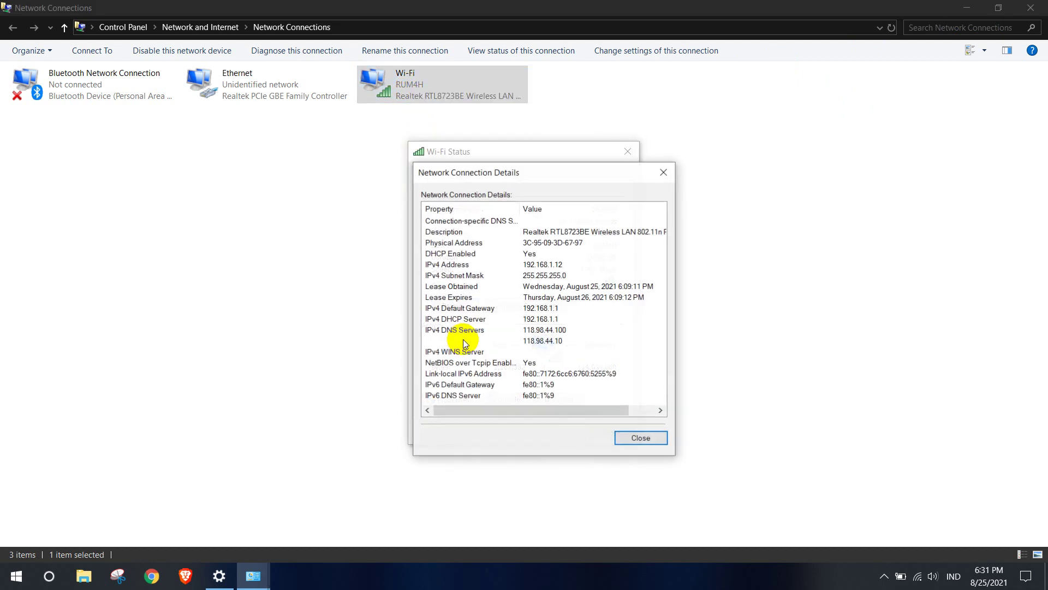
{"action": "left_click", "coordinate": [527, 310]}
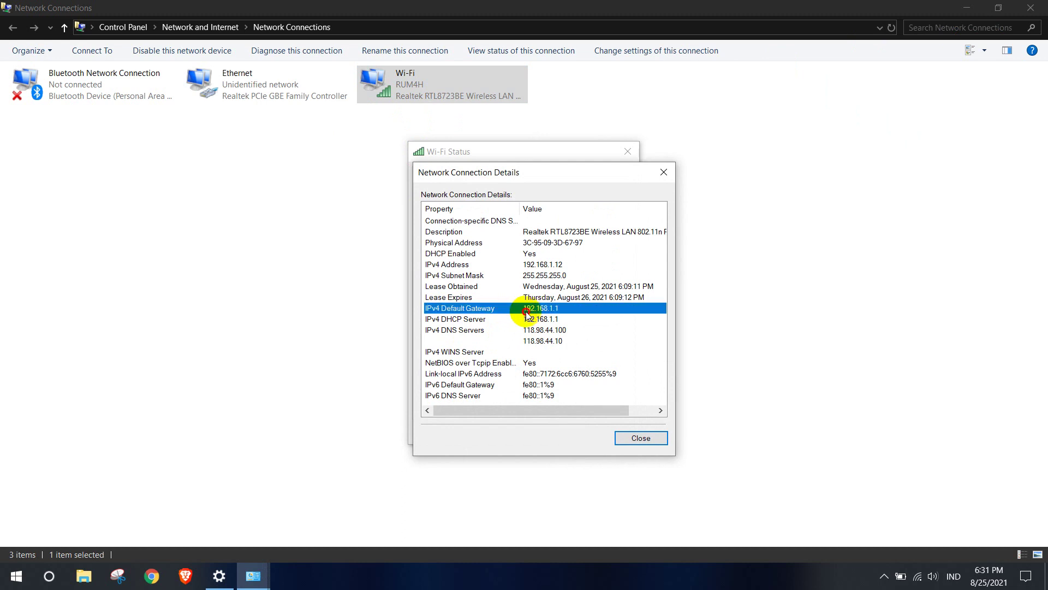
{"action": "left_click", "coordinate": [543, 316]}
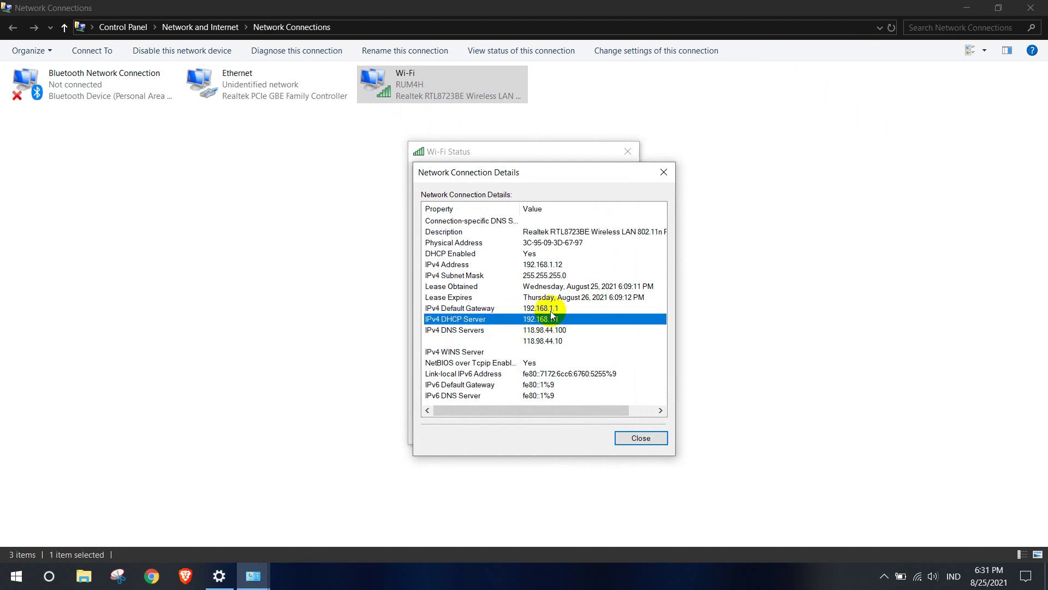
{"action": "left_click", "coordinate": [552, 311]}
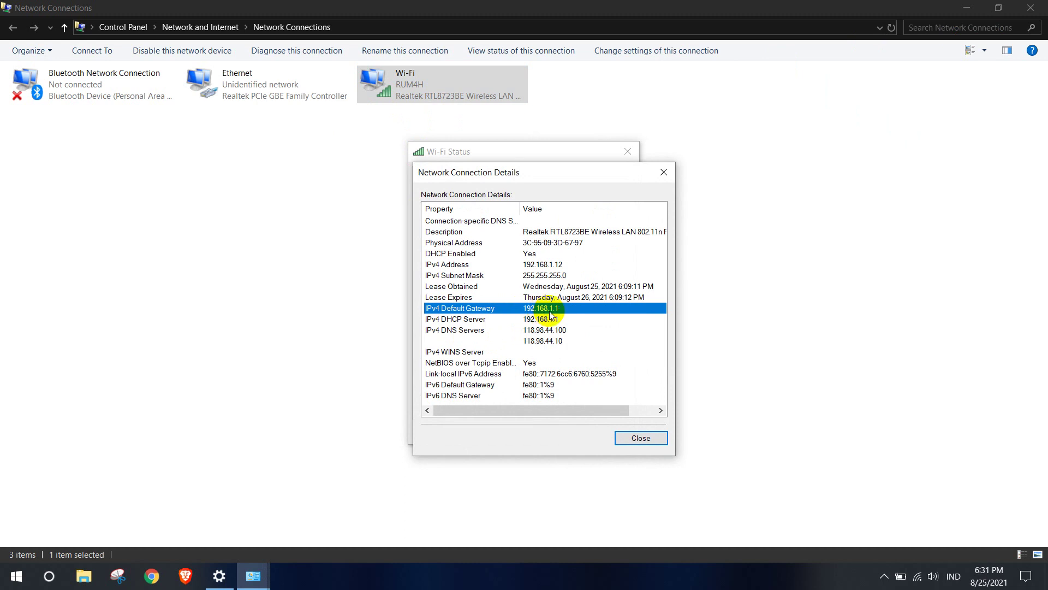
{"action": "left_click", "coordinate": [552, 315]}
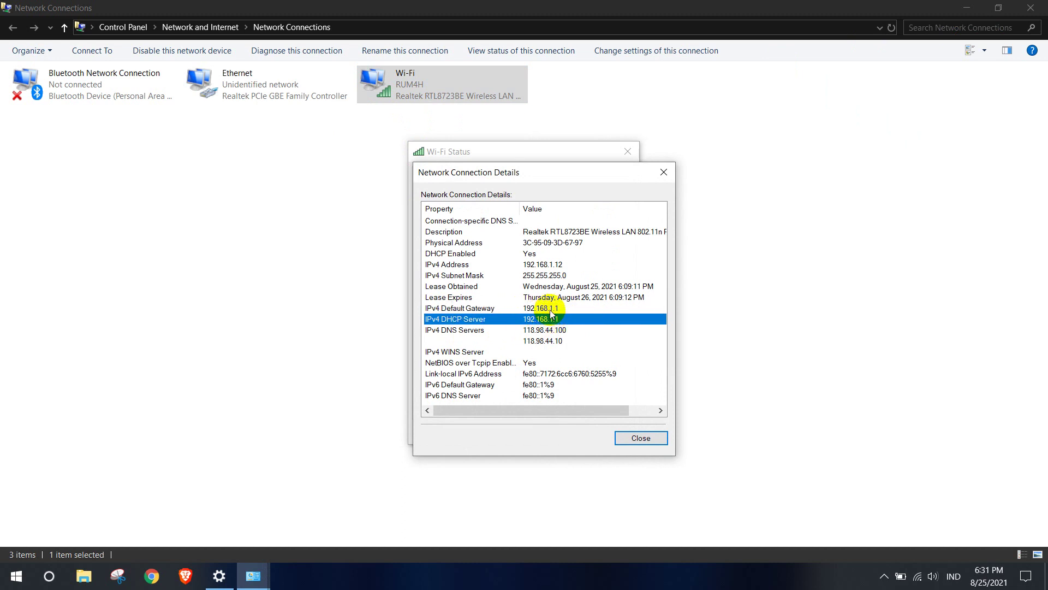
{"action": "left_click", "coordinate": [551, 310]}
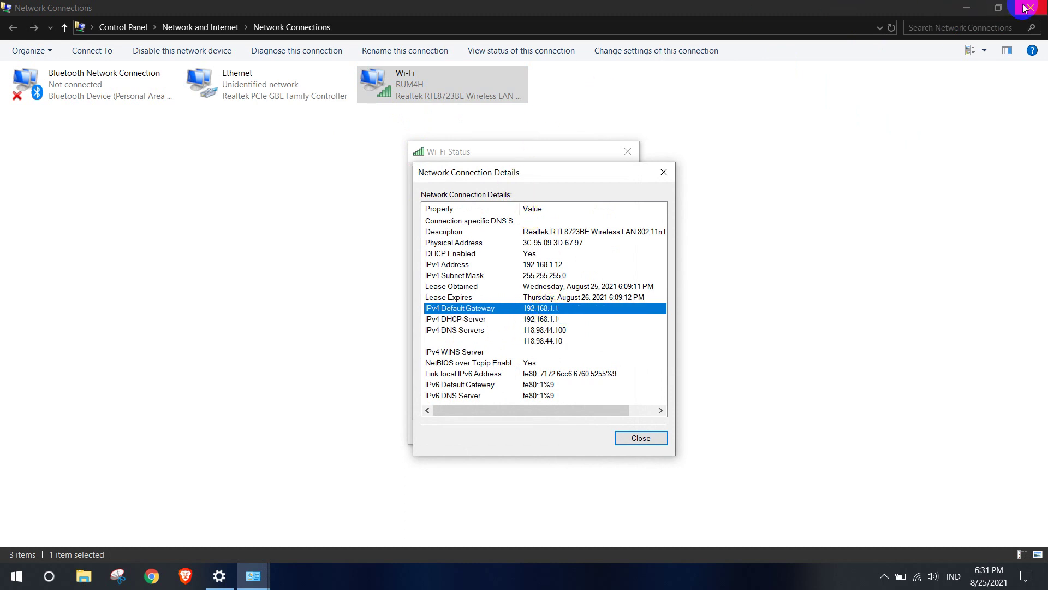
Minimize the Network Connections and Settings windows, leaving the Wi-Fi connection details on the desktop.
{"action": "left_click", "coordinate": [966, 7]}
{"action": "left_click", "coordinate": [970, 8]}
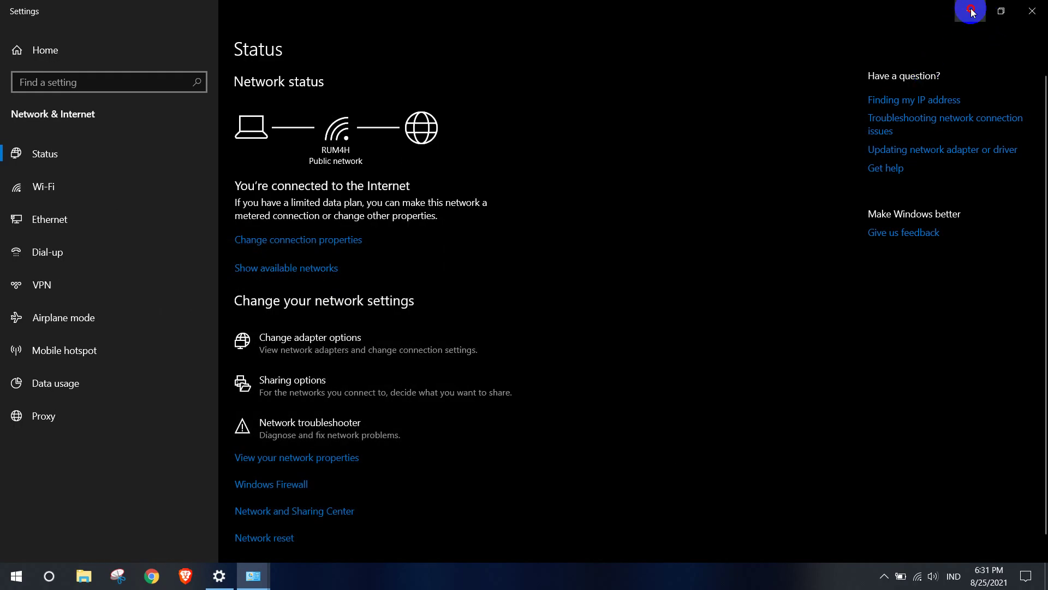
{"action": "right_click", "coordinate": [847, 110]}
{"action": "left_click", "coordinate": [855, 154]}
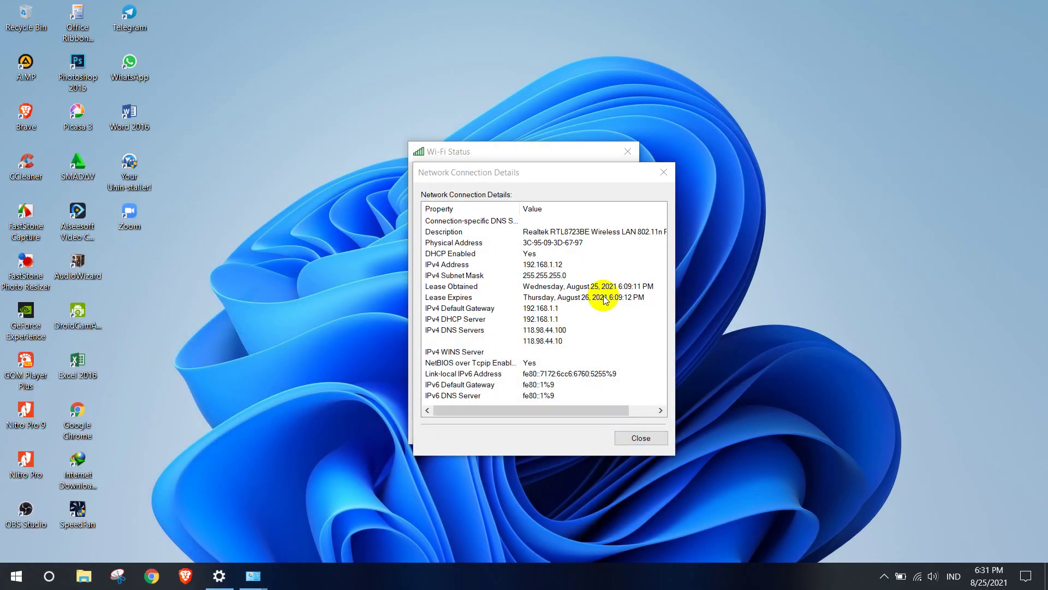
Recheck the IPv4 default gateway in the Wi-Fi connection details and close the details and status dialogs.
{"action": "left_click", "coordinate": [561, 312]}
{"action": "left_click", "coordinate": [564, 320]}
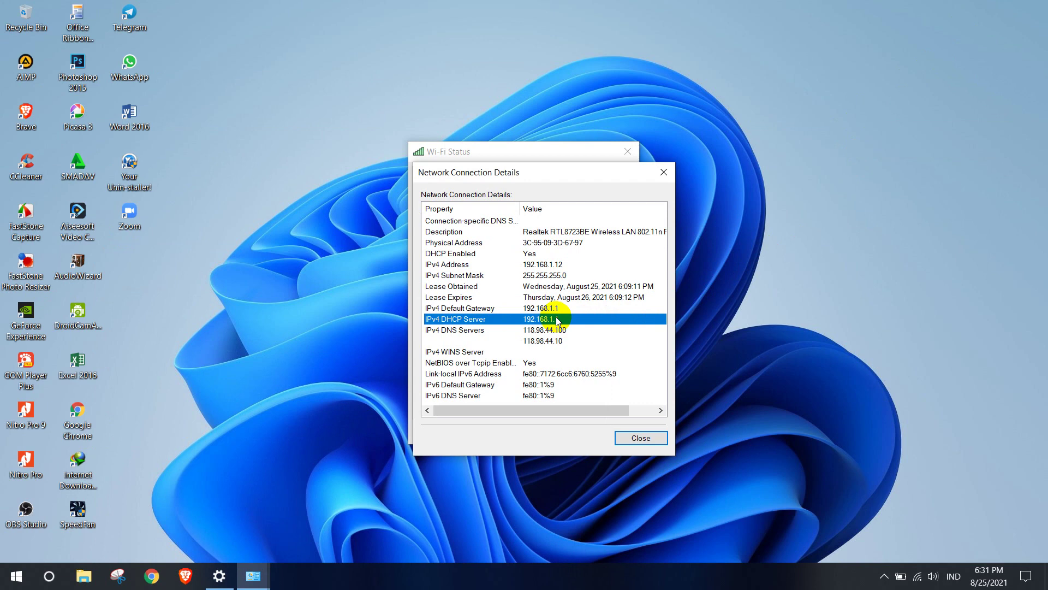
{"action": "left_click", "coordinate": [541, 311]}
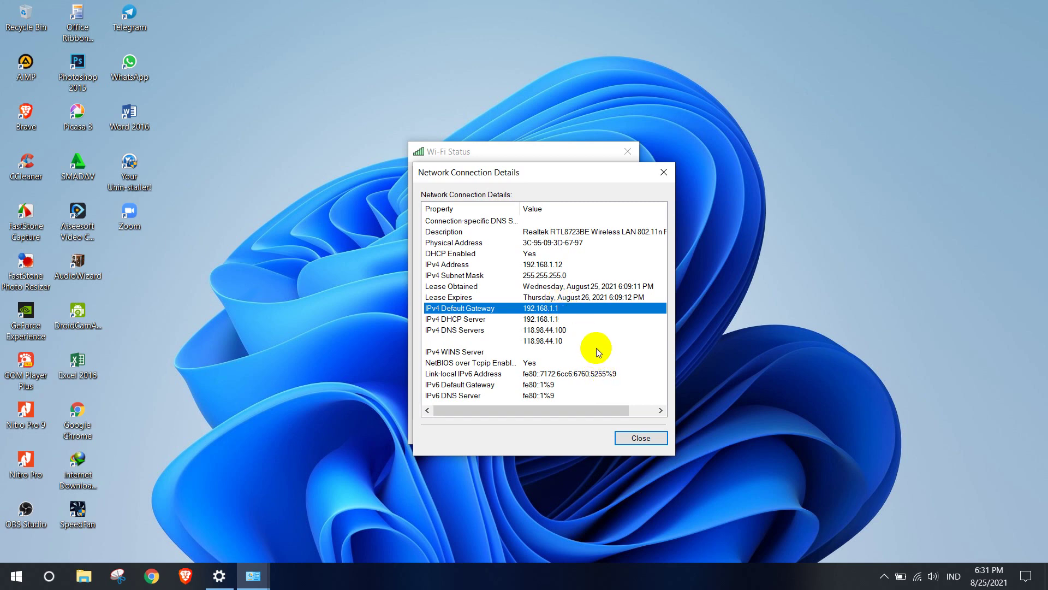
{"action": "left_click", "coordinate": [629, 439]}
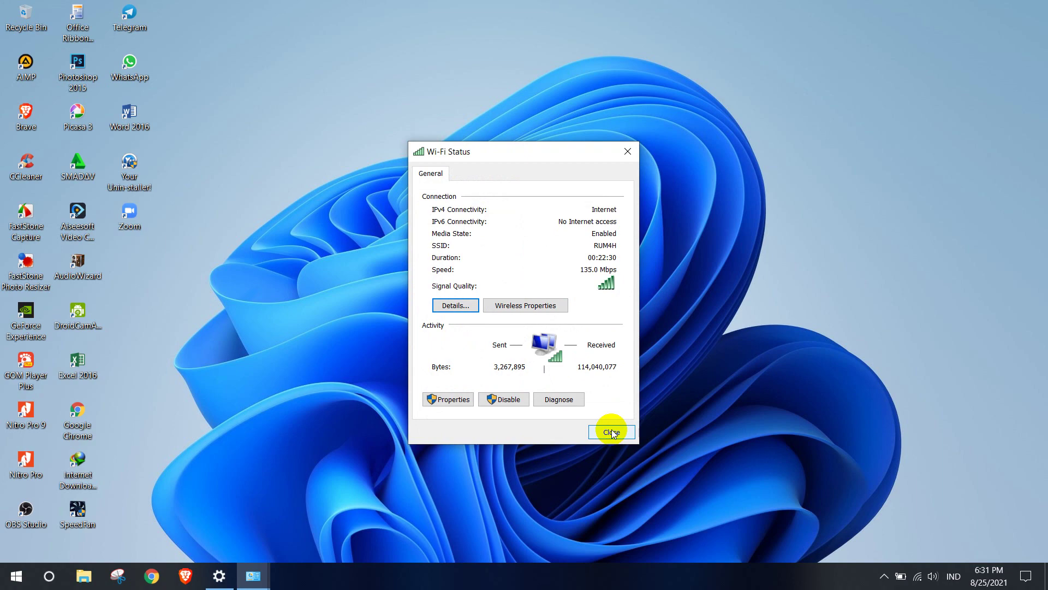
{"action": "left_click", "coordinate": [612, 432]}
Return to the Network Connections window and inspect the Ethernet adapter's status details, closing both dialogs when done.
{"action": "left_click", "coordinate": [219, 576]}
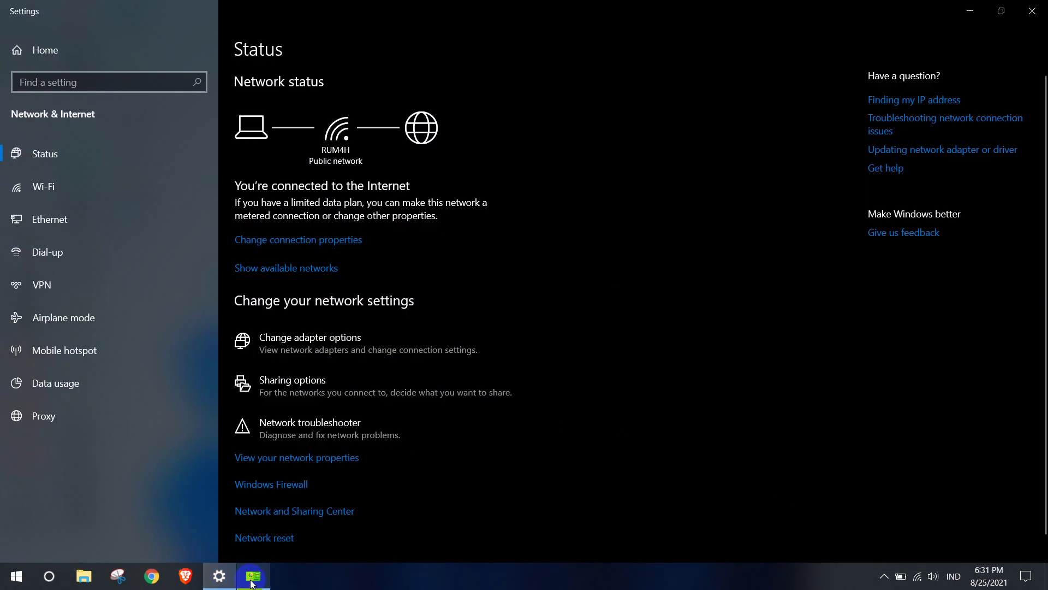
{"action": "left_click", "coordinate": [252, 579]}
{"action": "left_click", "coordinate": [230, 96]}
{"action": "right_click", "coordinate": [230, 96]}
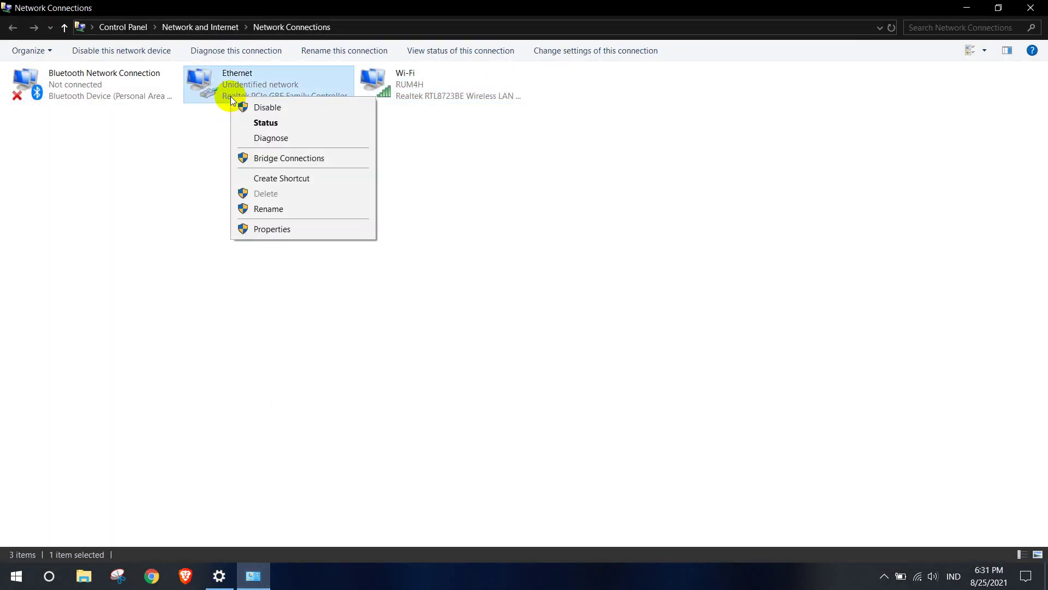
{"action": "left_click", "coordinate": [241, 122]}
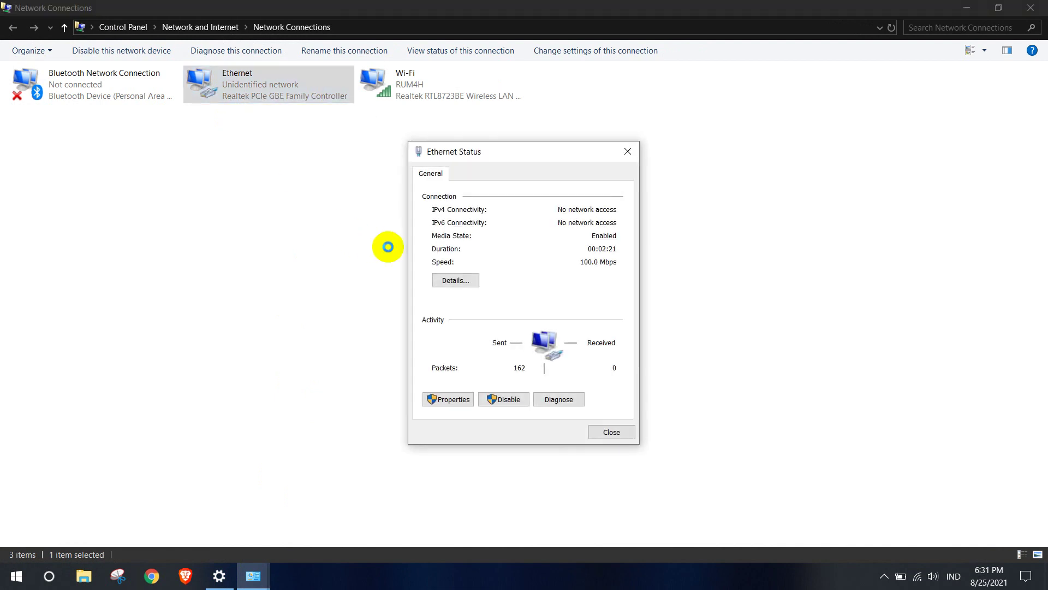
{"action": "left_click", "coordinate": [458, 280]}
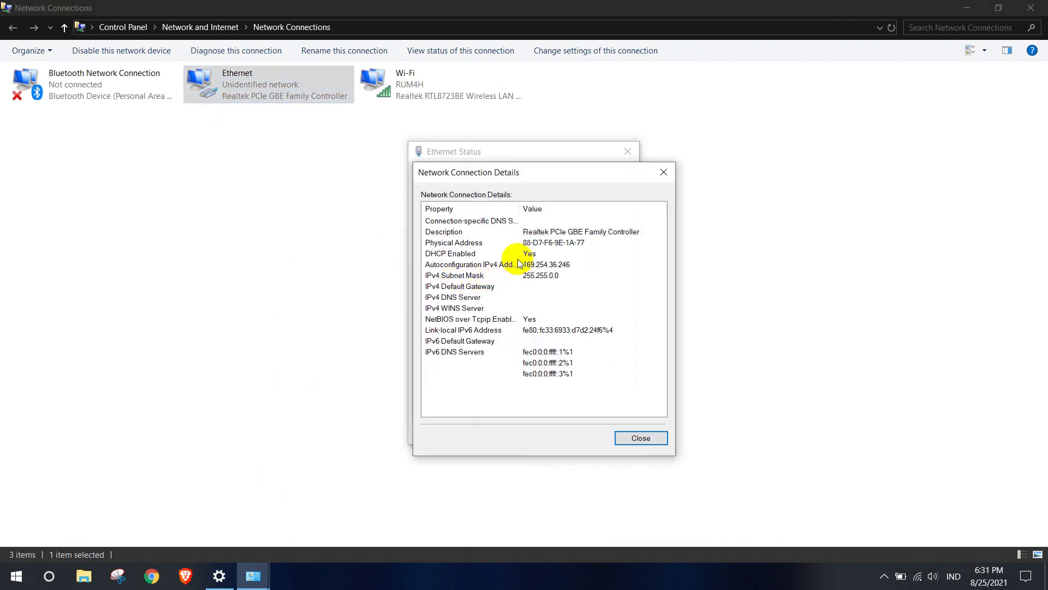
{"action": "left_click", "coordinate": [663, 172]}
{"action": "left_click", "coordinate": [629, 152]}
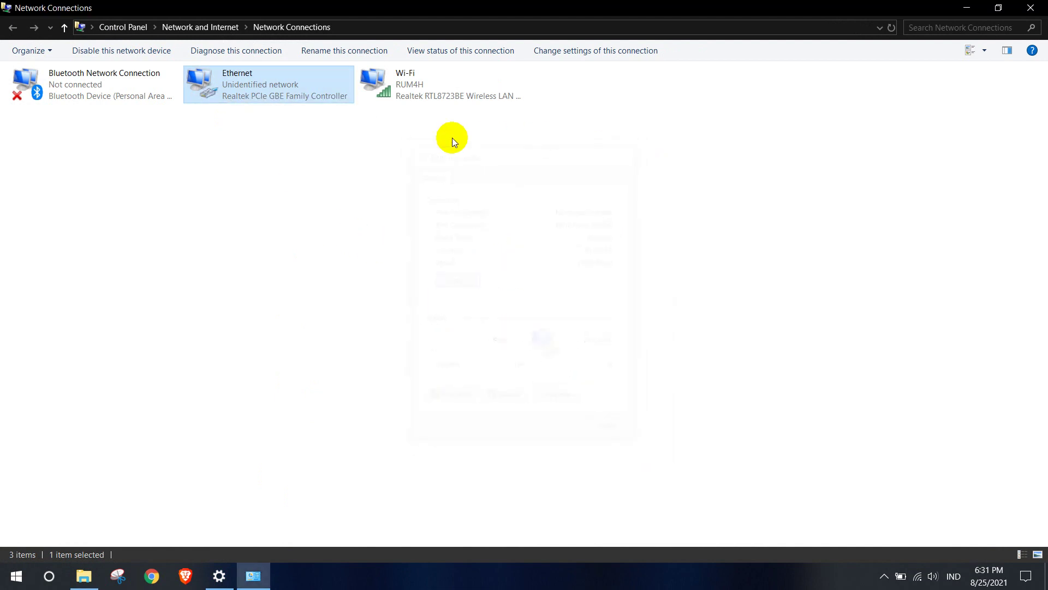
Open the Internet Protocol Version 4 (TCP/IPv4) properties of the Ethernet adapter.
{"action": "right_click", "coordinate": [240, 87]}
{"action": "left_click", "coordinate": [259, 218]}
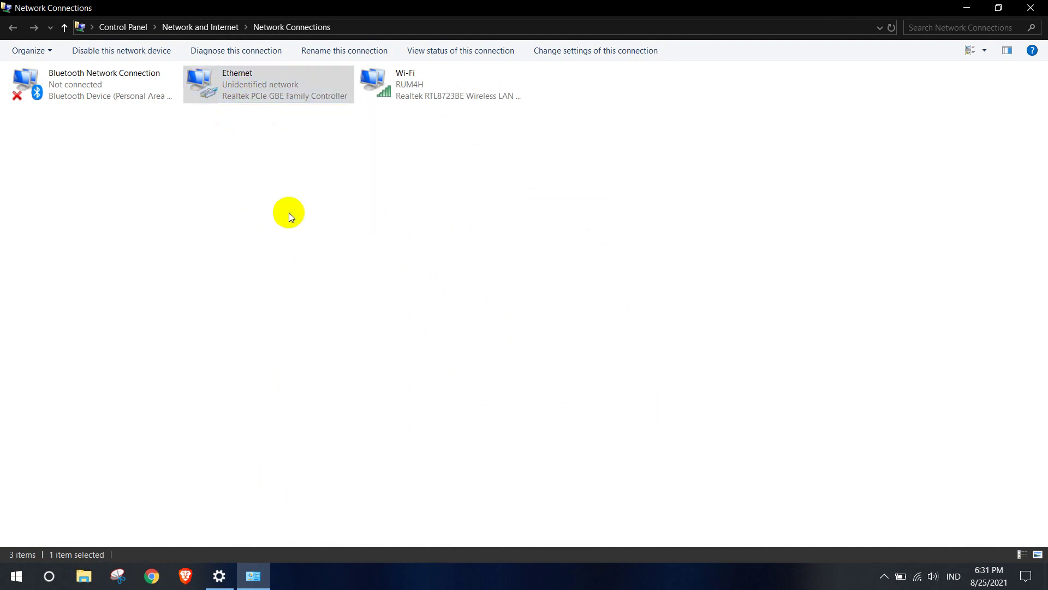
{"action": "double_click", "coordinate": [159, 206]}
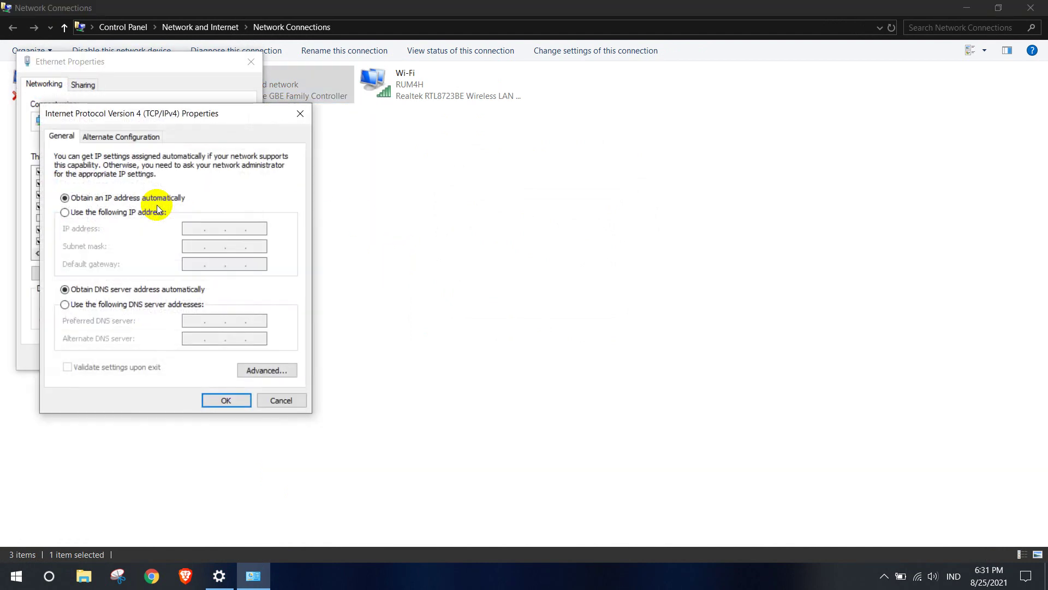
{"action": "left_click", "coordinate": [301, 114]}
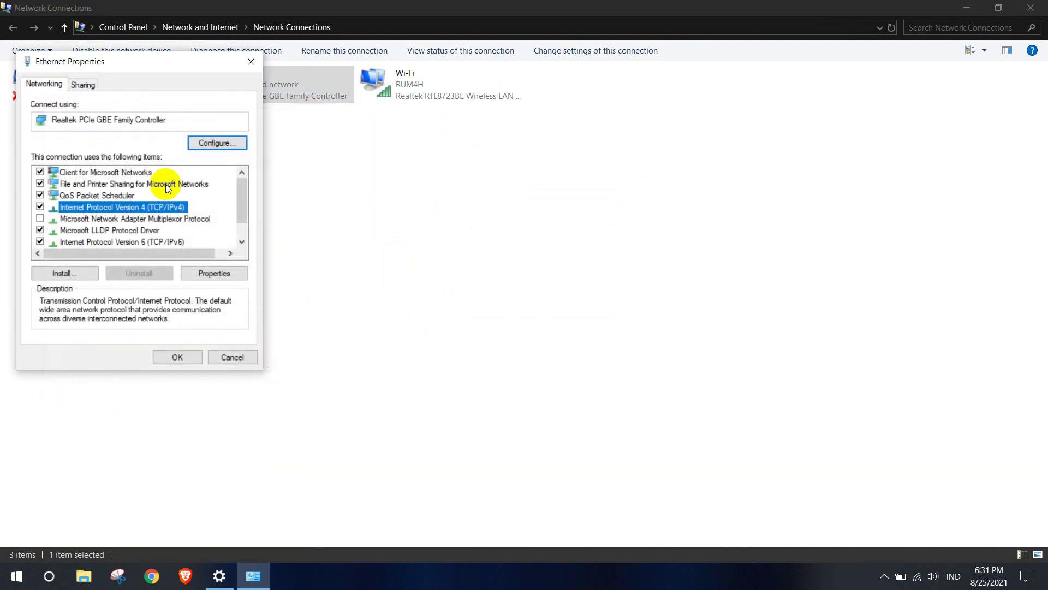
{"action": "double_click", "coordinate": [146, 209]}
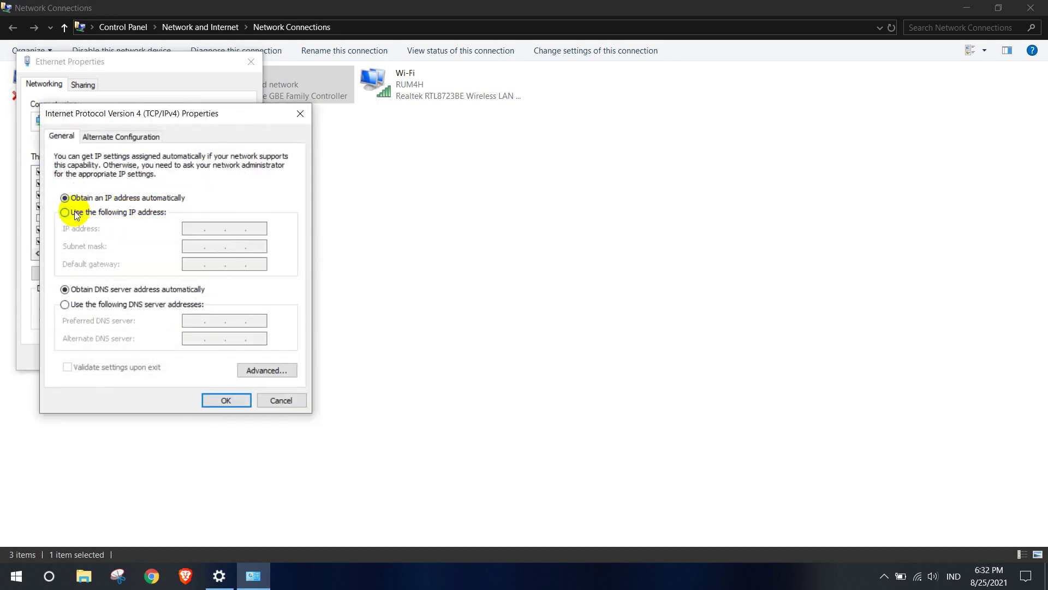
Assign the Ethernet adapter the static IP address 192.168.0.201 with subnet mask 255.255.255.0, and save the IPv4 and adapter properties.
{"action": "left_click", "coordinate": [156, 213]}
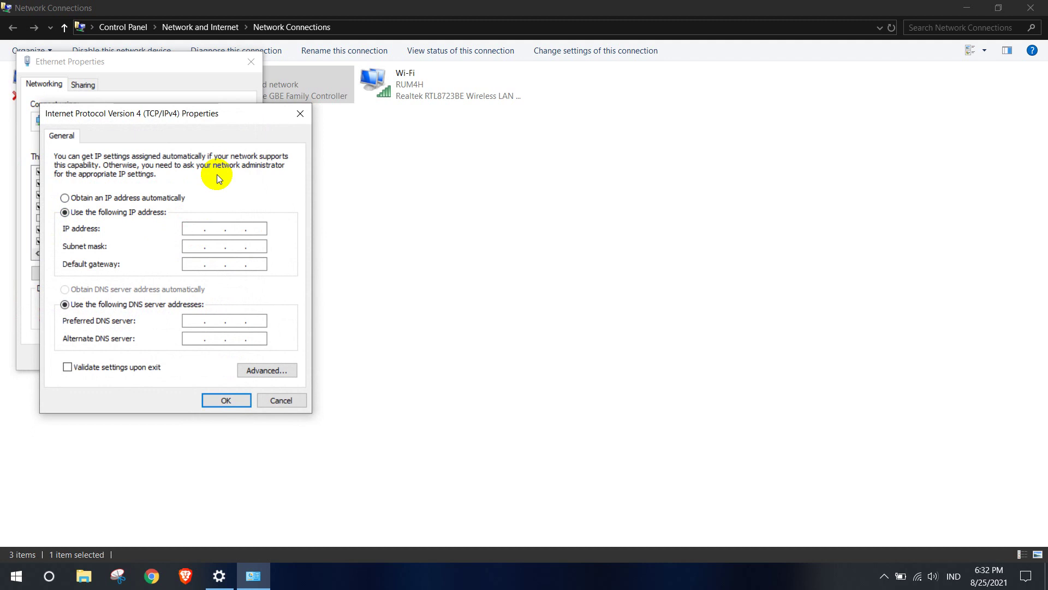
{"action": "type", "text": "192 . 168 . 0 . 201"}
{"action": "key", "text": "Tab"}
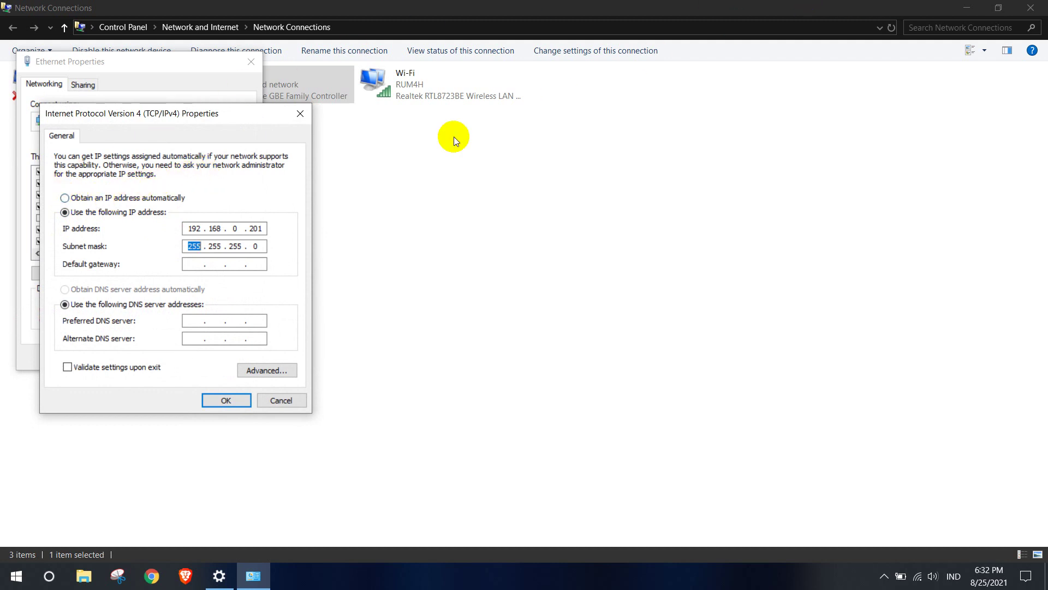
{"action": "left_click", "coordinate": [257, 228]}
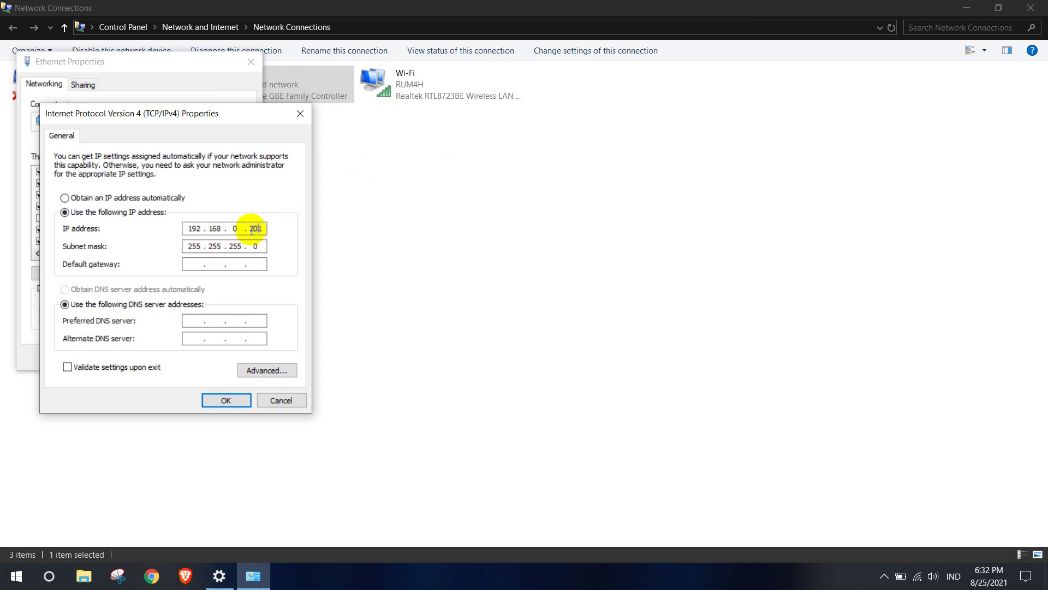
{"action": "double_click", "coordinate": [251, 229]}
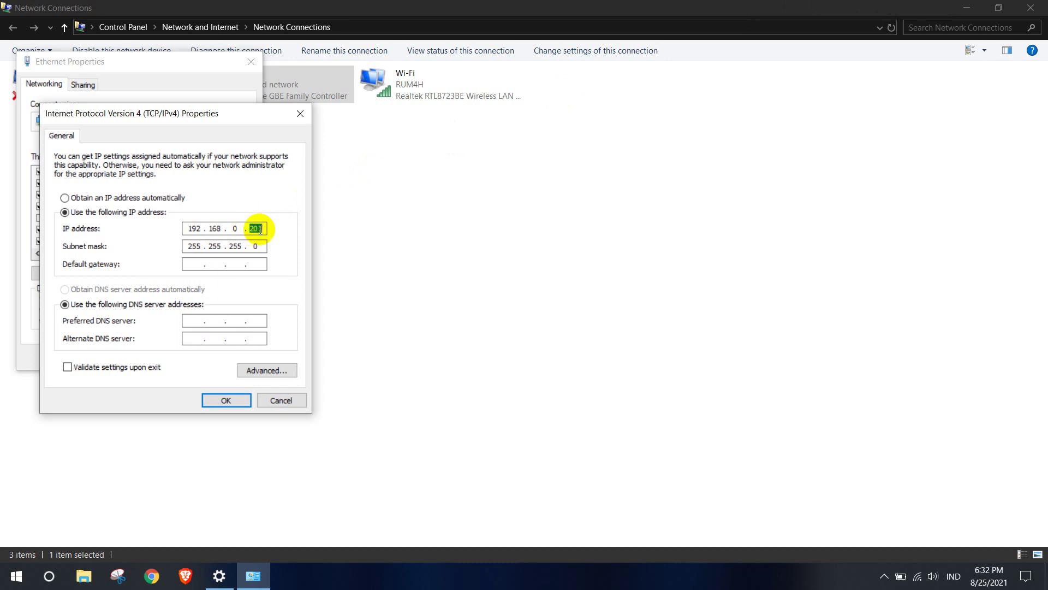
{"action": "type", "text": "200"}
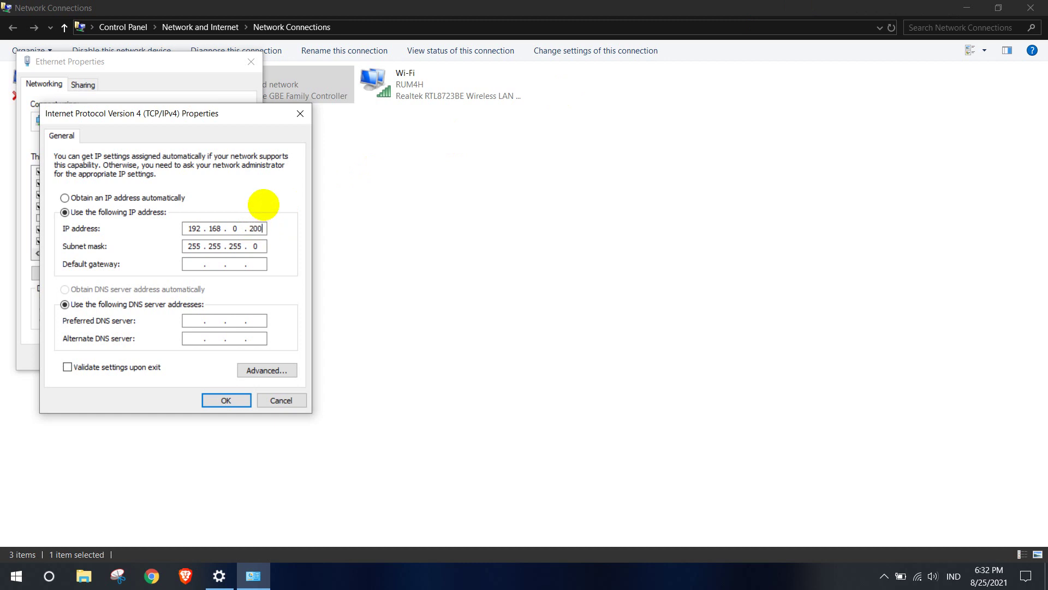
{"action": "key", "text": "BackSpace"}
{"action": "type", "text": "1"}
{"action": "left_click", "coordinate": [221, 403]}
{"action": "left_click", "coordinate": [189, 355]}
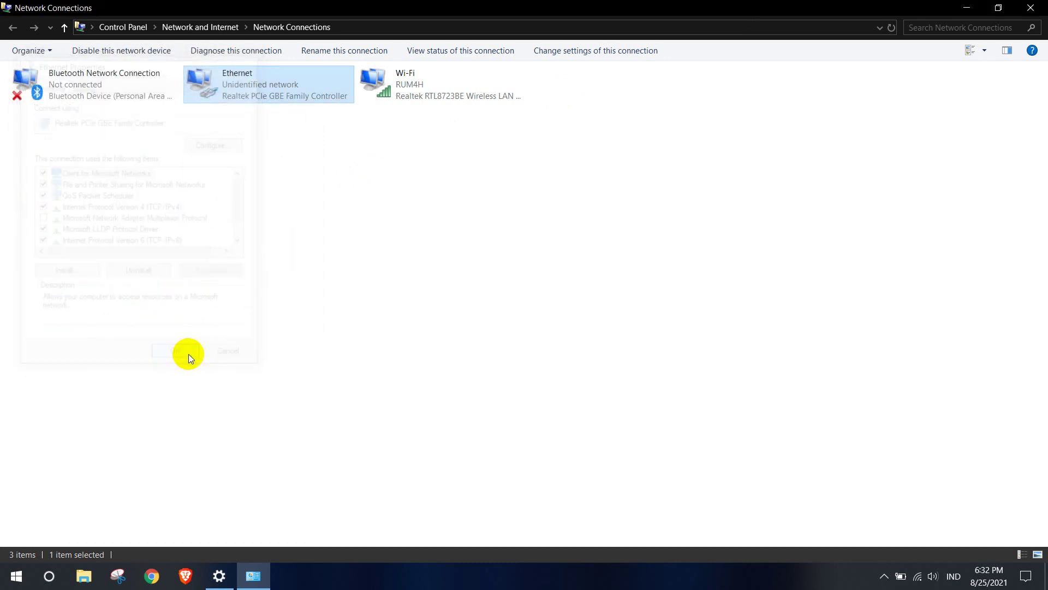
Check the IPv4 address and subnet mask in the Ethernet adapter's connection details, and close the details and status dialogs.
{"action": "left_click", "coordinate": [238, 92]}
{"action": "right_click", "coordinate": [237, 93]}
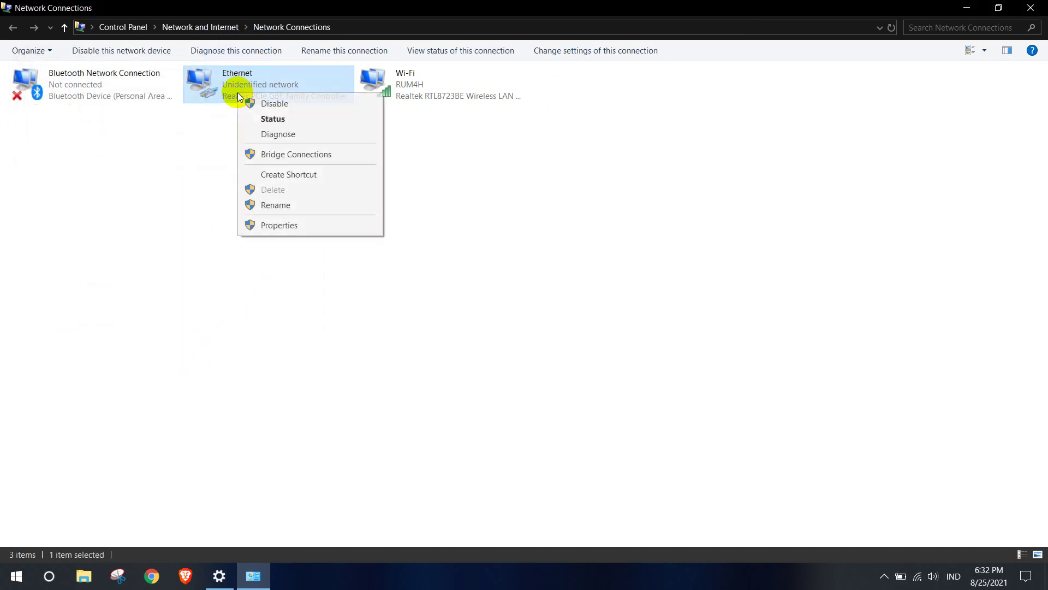
{"action": "left_click", "coordinate": [255, 118]}
{"action": "left_click", "coordinate": [441, 282]}
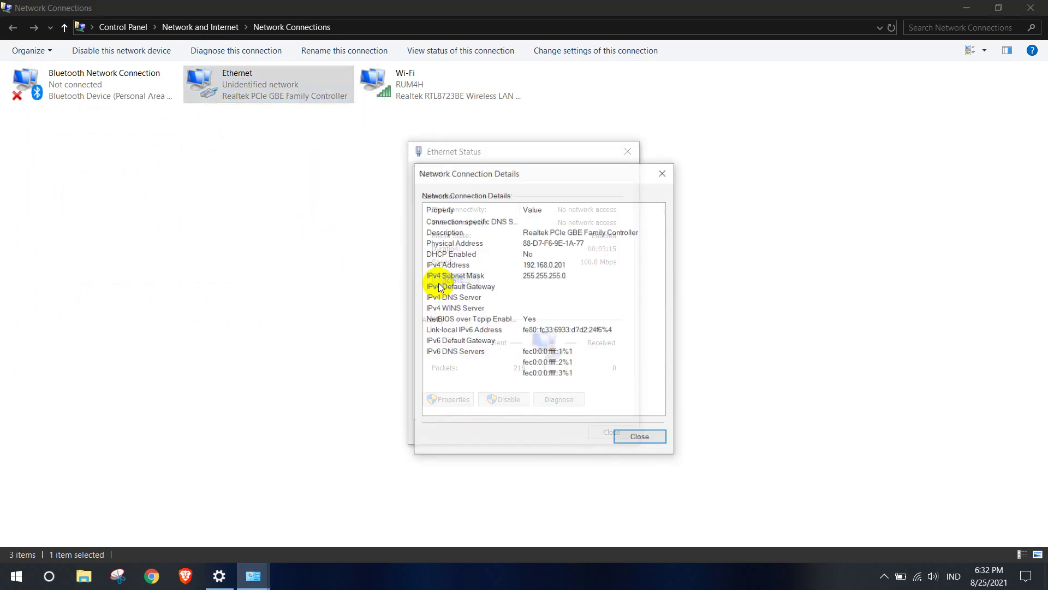
{"action": "left_click", "coordinate": [637, 438]}
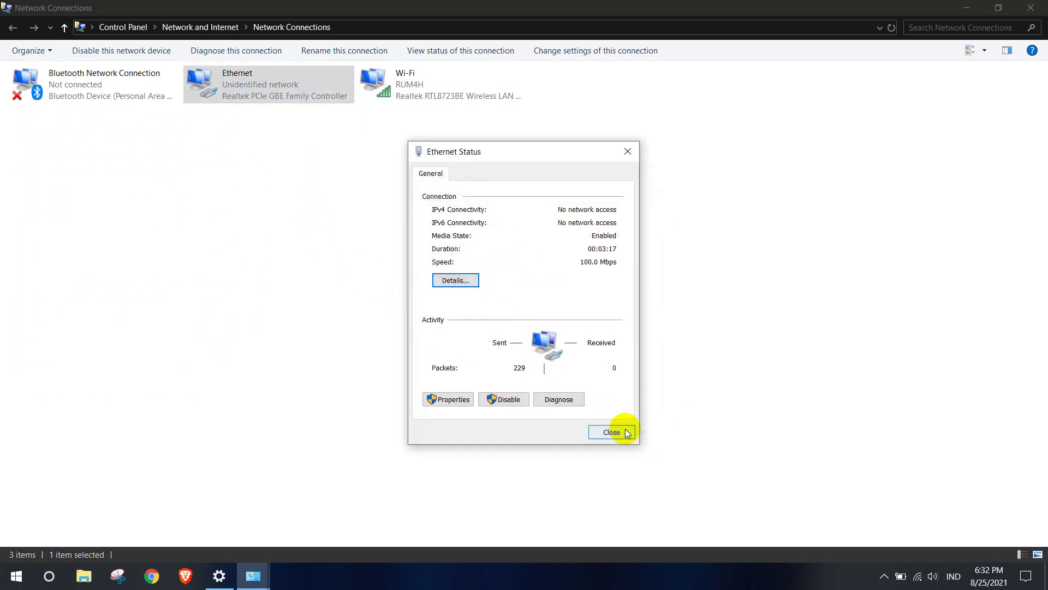
{"action": "left_click", "coordinate": [611, 431]}
Close the Network Connections and Settings windows and refresh the desktop.
{"action": "left_click", "coordinate": [1030, 7]}
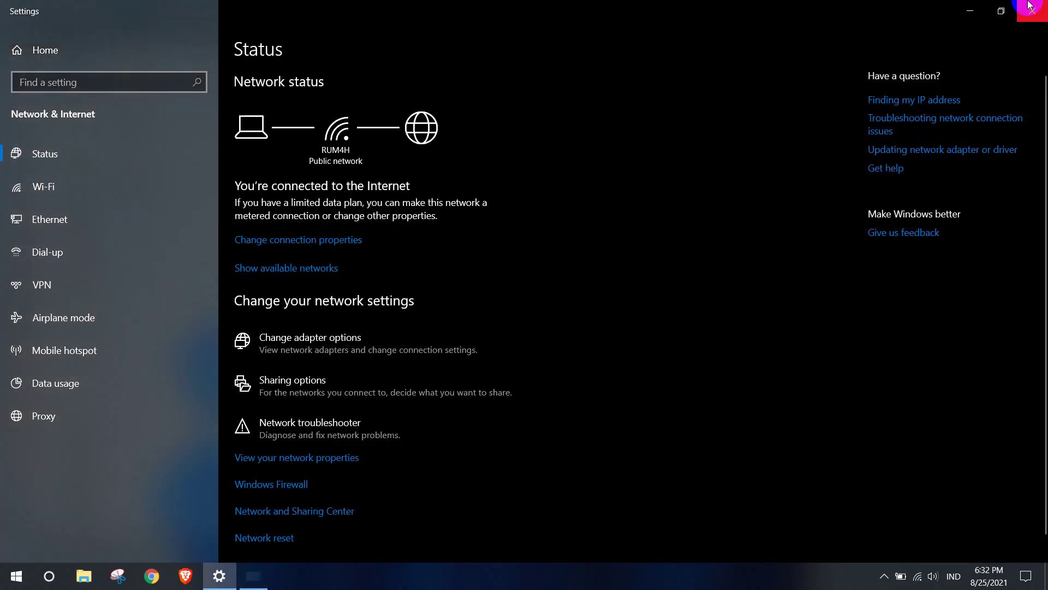
{"action": "left_click", "coordinate": [1033, 9]}
{"action": "right_click", "coordinate": [580, 44]}
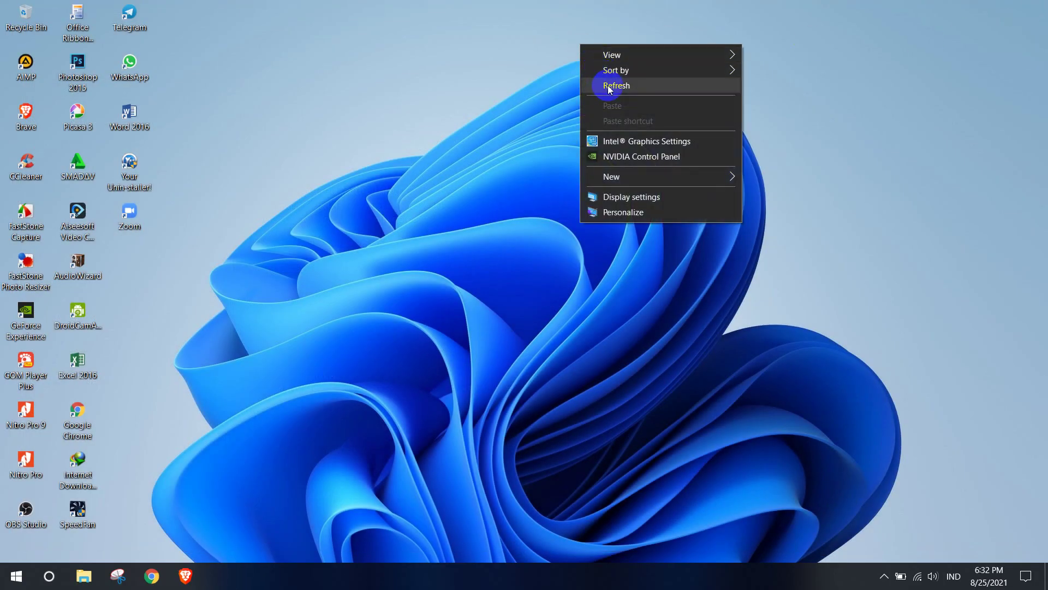
{"action": "left_click", "coordinate": [608, 86]}
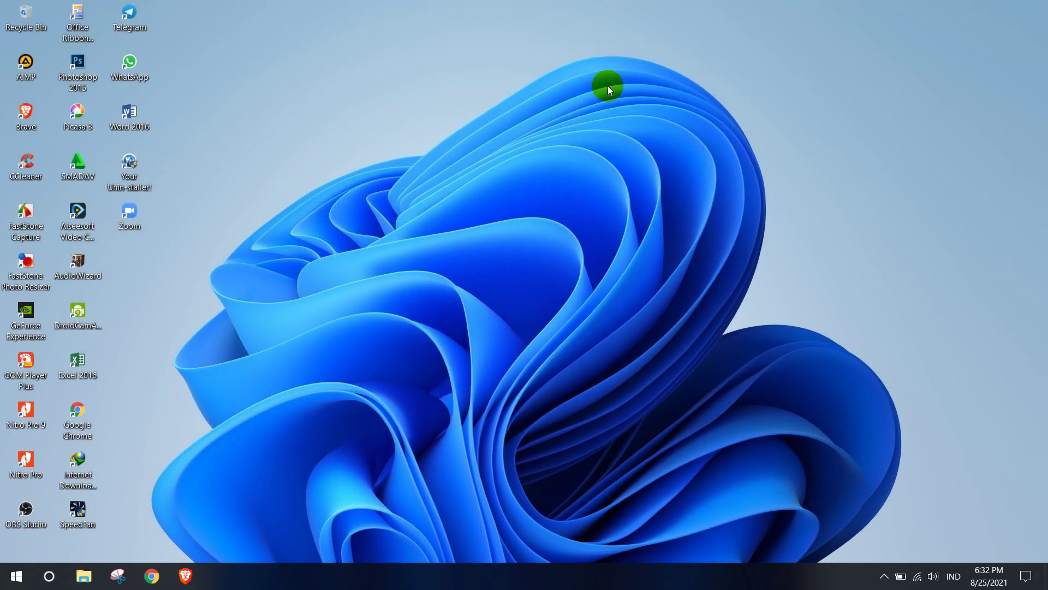
Exit the Smadav antivirus running in the background and confirm disabling its protection.
{"action": "left_click", "coordinate": [881, 575]}
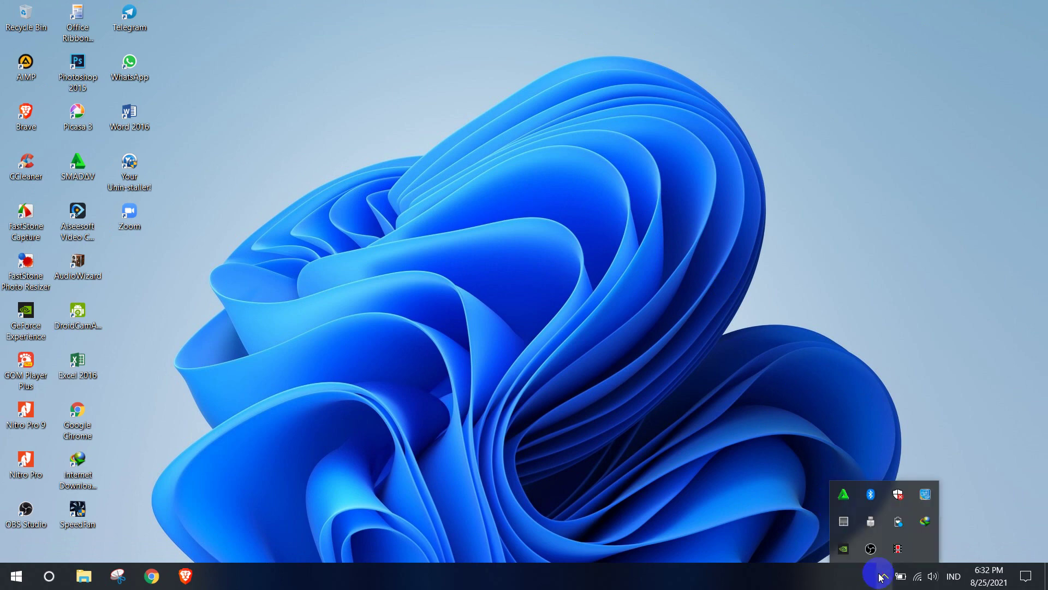
{"action": "right_click", "coordinate": [844, 494]}
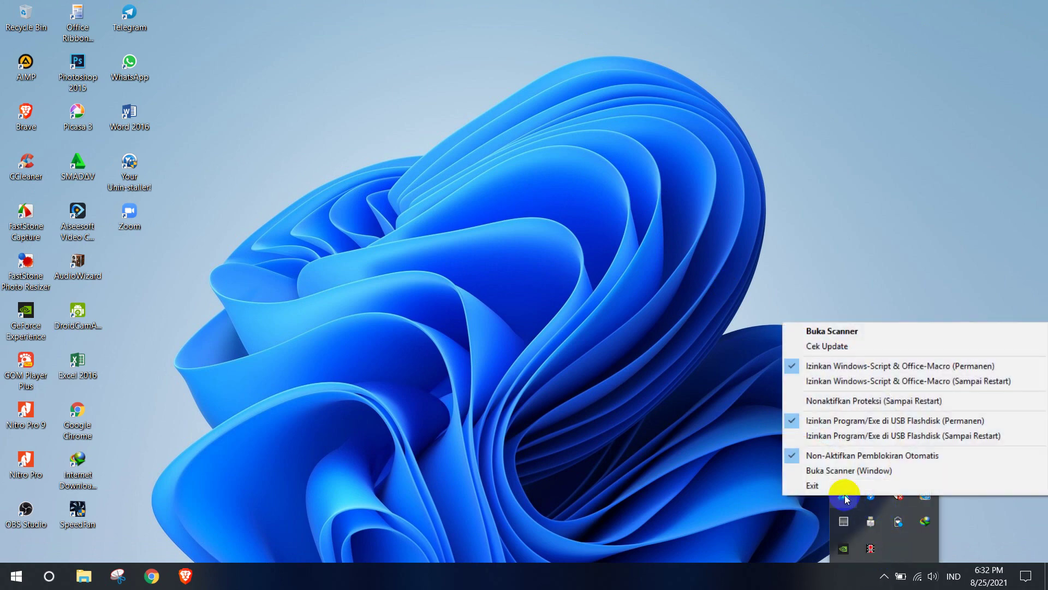
{"action": "left_click", "coordinate": [846, 489]}
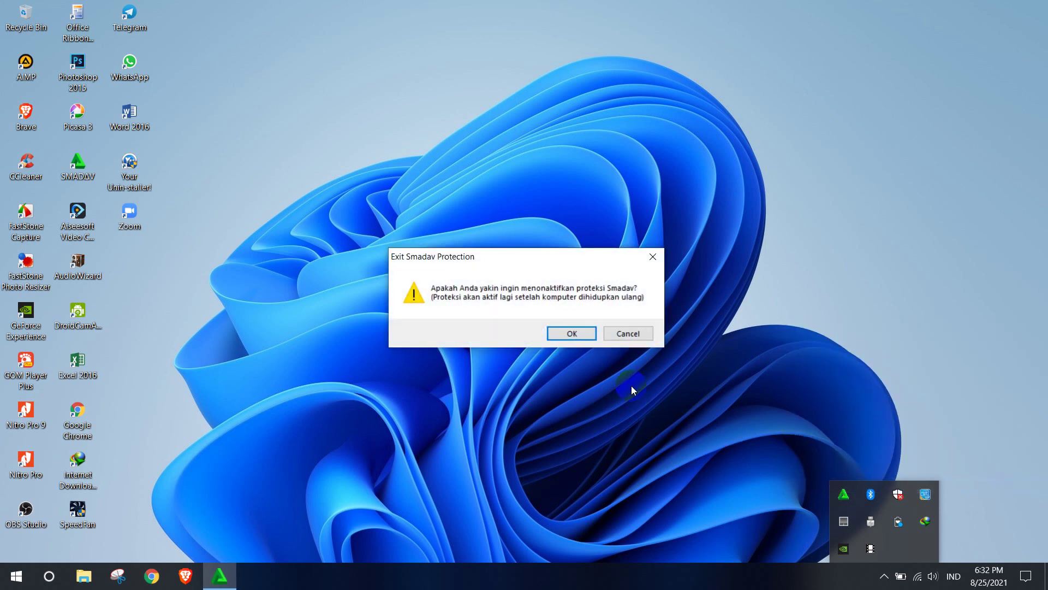
{"action": "left_click", "coordinate": [584, 337]}
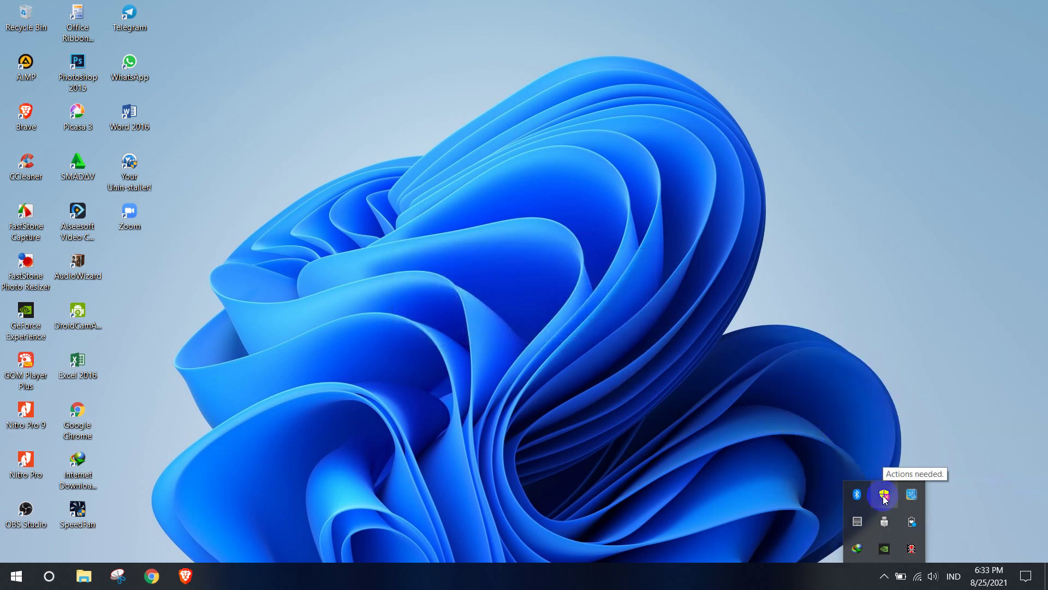
Examine the Virus & threat protection settings in Windows Security and close the window.
{"action": "left_click", "coordinate": [885, 495]}
{"action": "left_click", "coordinate": [458, 14]}
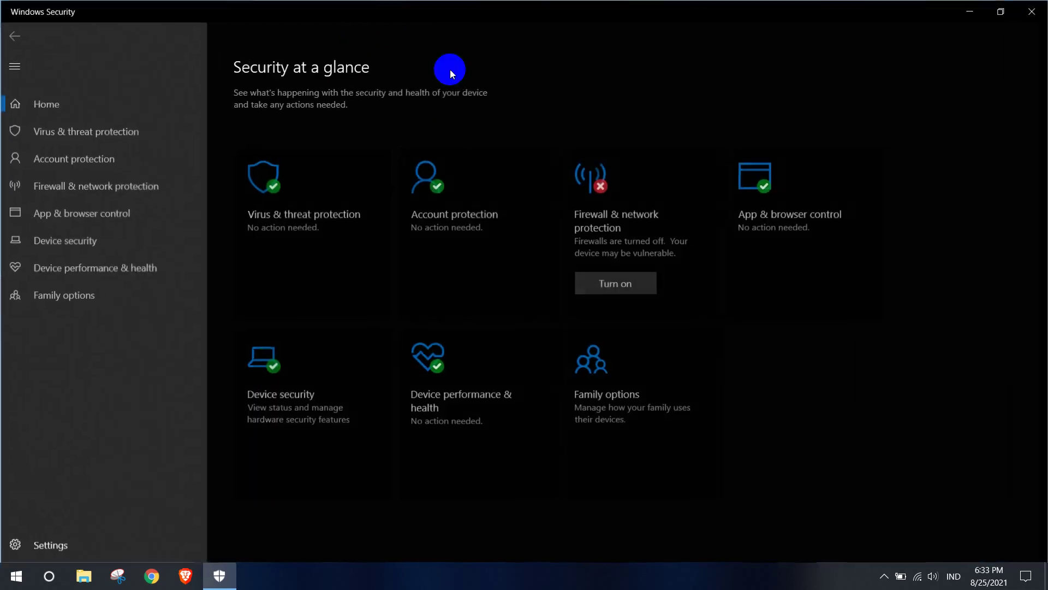
{"action": "left_click", "coordinate": [322, 188]}
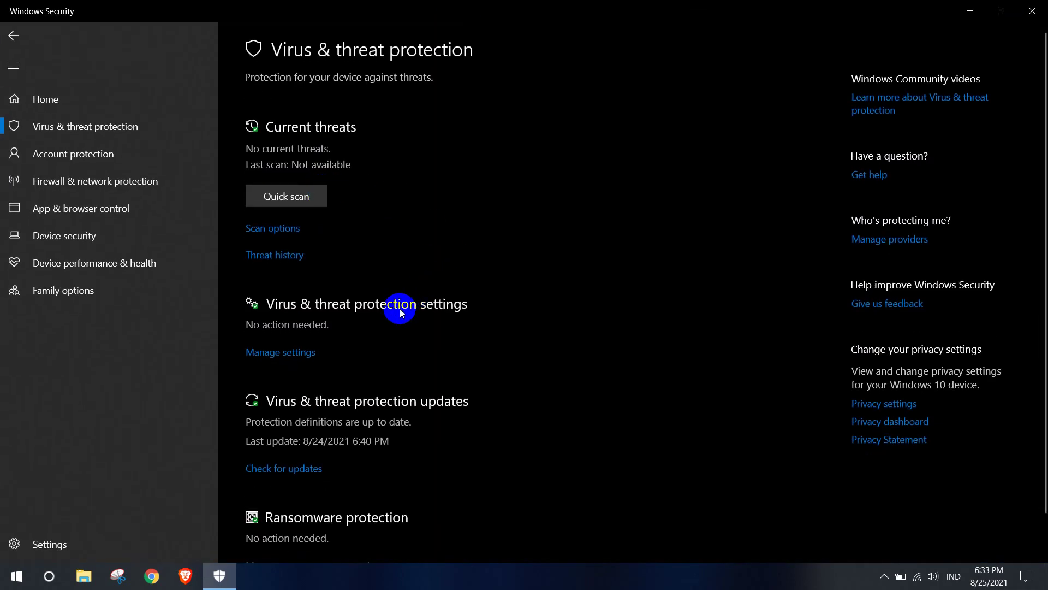
{"action": "scroll", "coordinate": [391, 323], "scroll_direction": "down", "scroll_amount": 1}
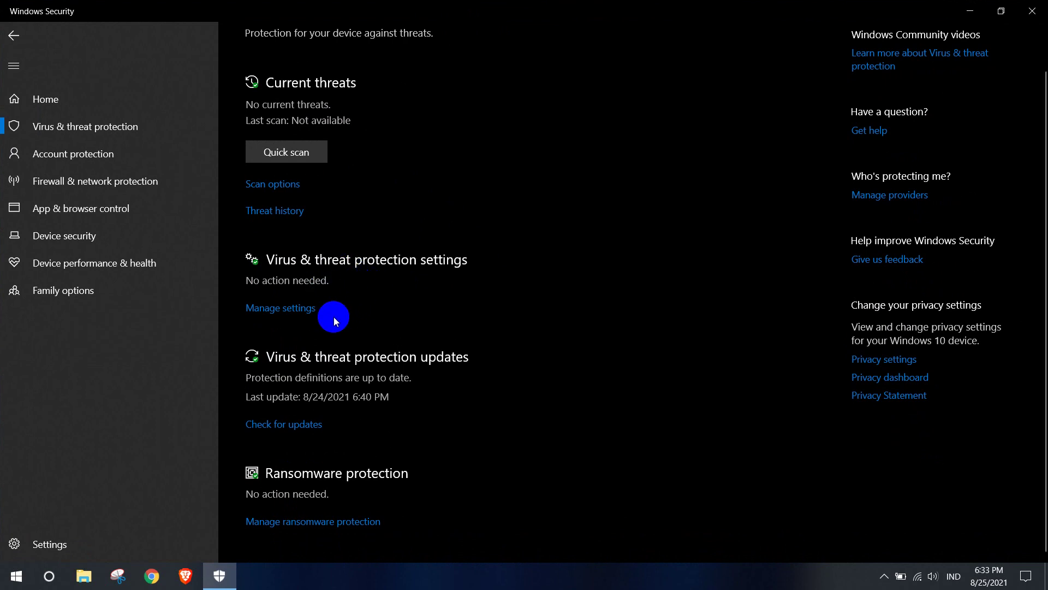
{"action": "left_click", "coordinate": [281, 305]}
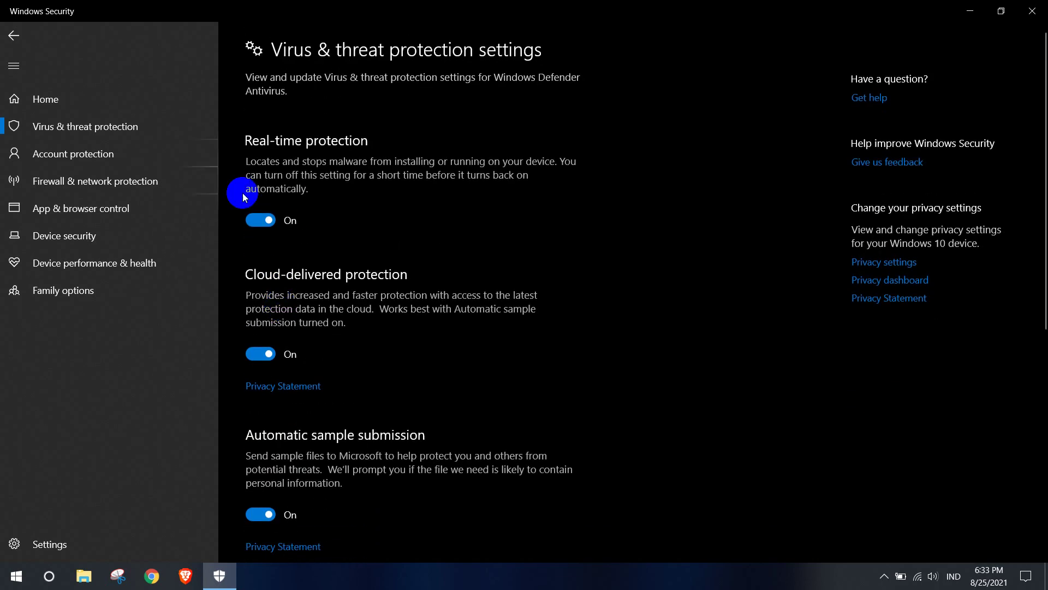
{"action": "left_click", "coordinate": [14, 35]}
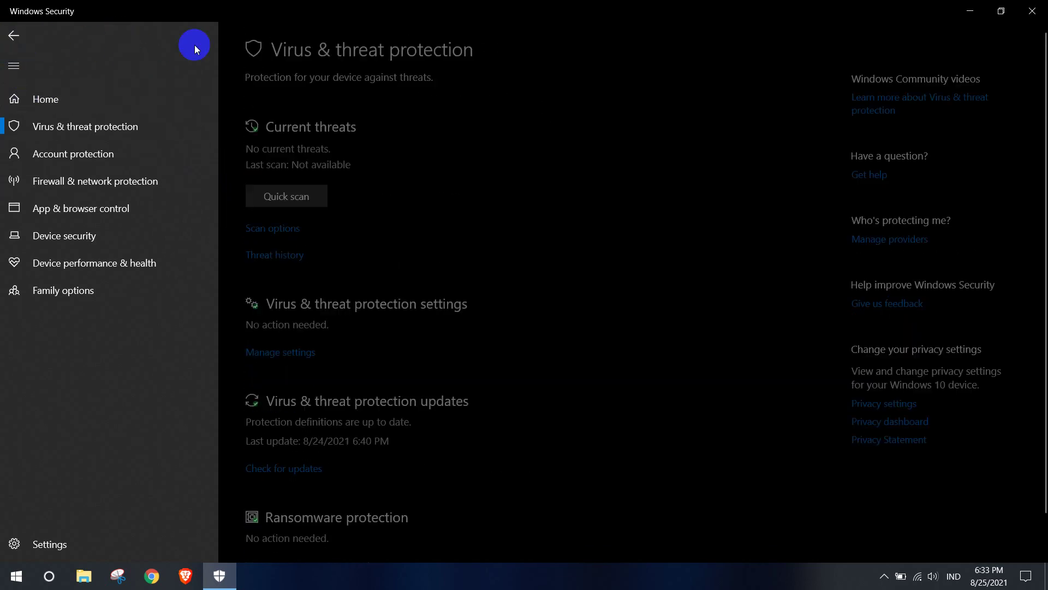
{"action": "left_click", "coordinate": [1032, 11]}
{"action": "left_click", "coordinate": [884, 576]}
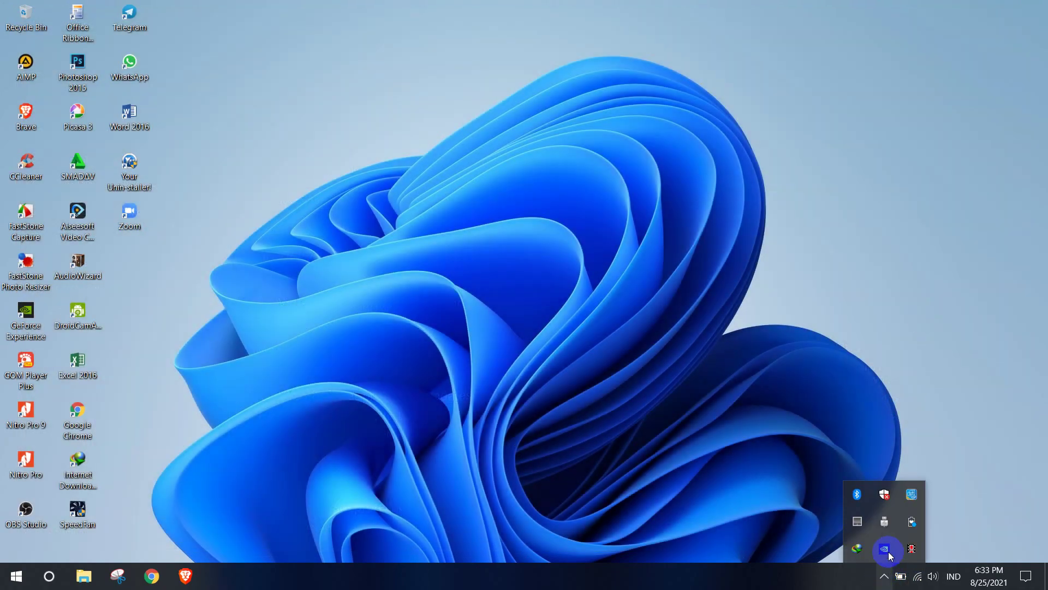
{"action": "left_click", "coordinate": [885, 494]}
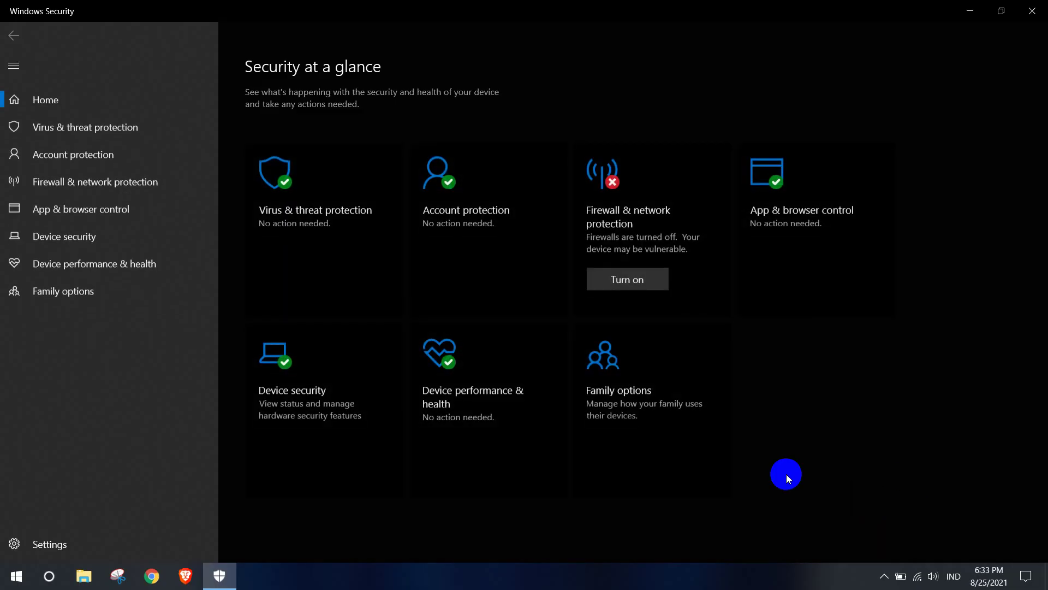
{"action": "left_click", "coordinate": [1032, 11]}
Open Virus & threat protection from the Windows Security page of the Update & Security settings.
{"action": "left_click", "coordinate": [1026, 576]}
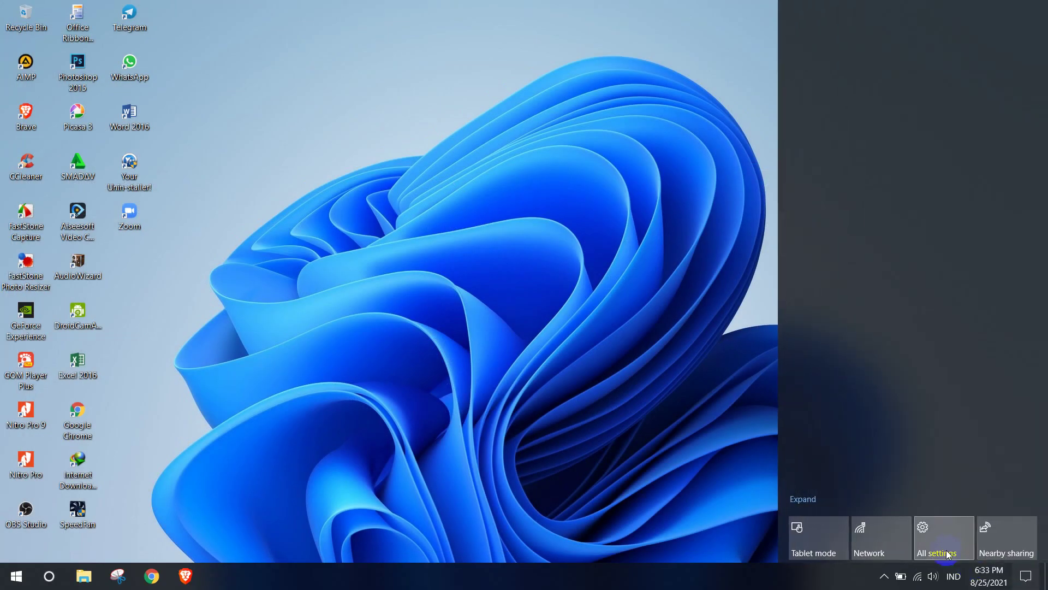
{"action": "left_click", "coordinate": [941, 542]}
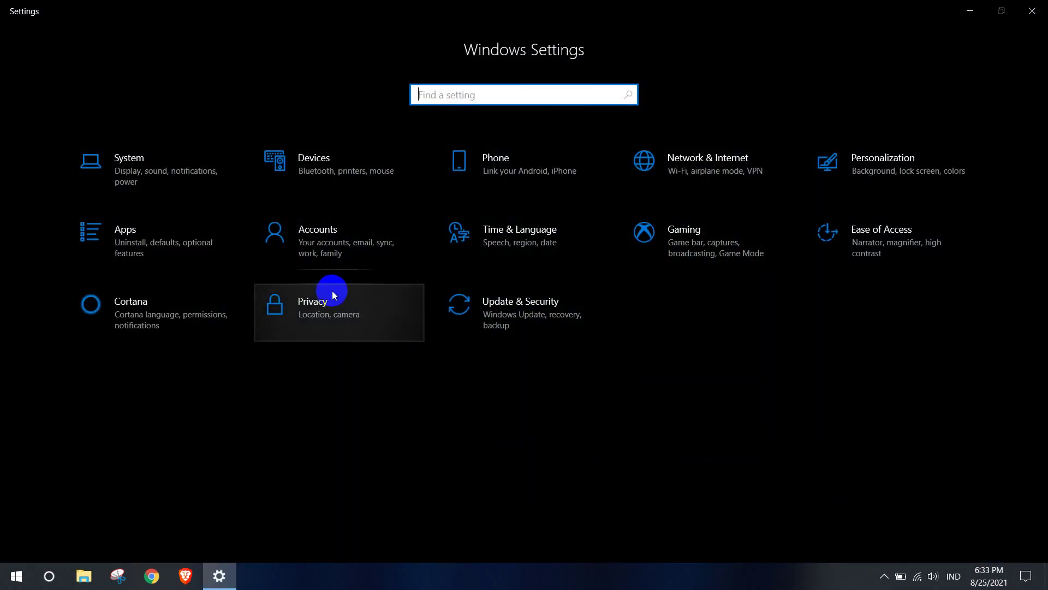
{"action": "left_click", "coordinate": [473, 323]}
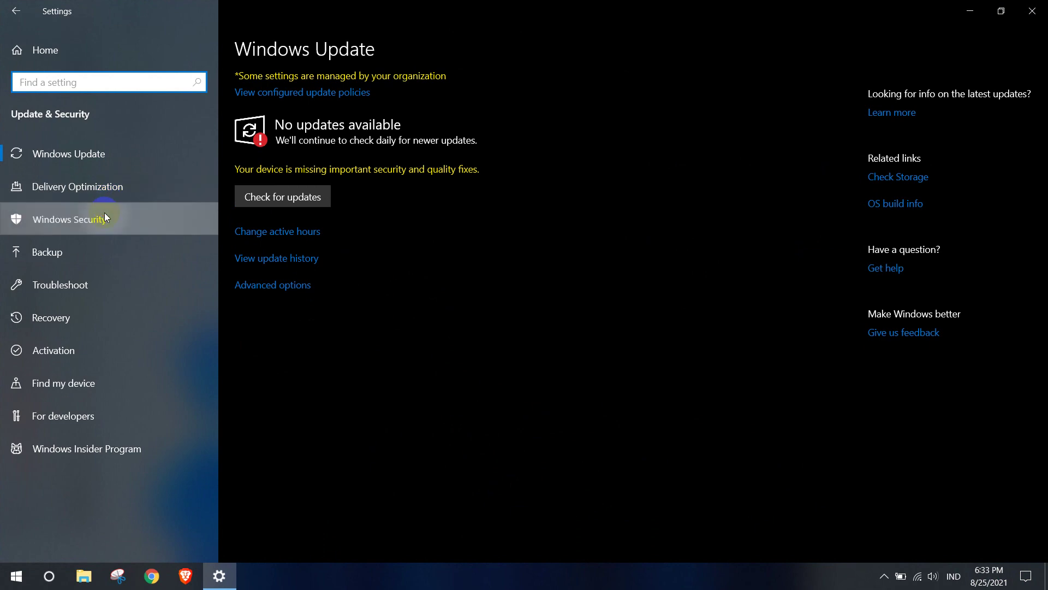
{"action": "left_click", "coordinate": [104, 213]}
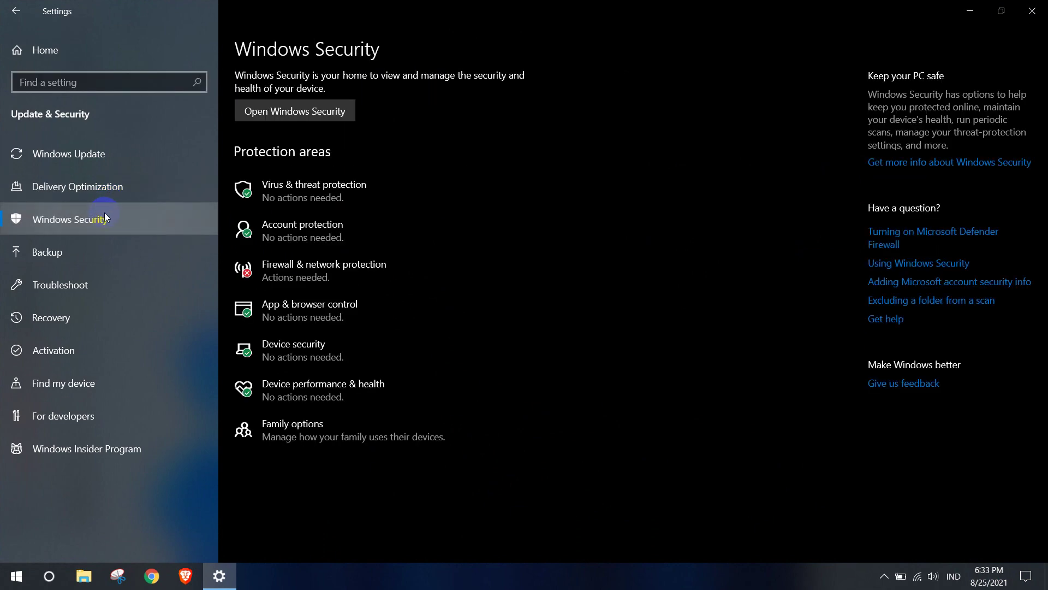
{"action": "left_click", "coordinate": [280, 197]}
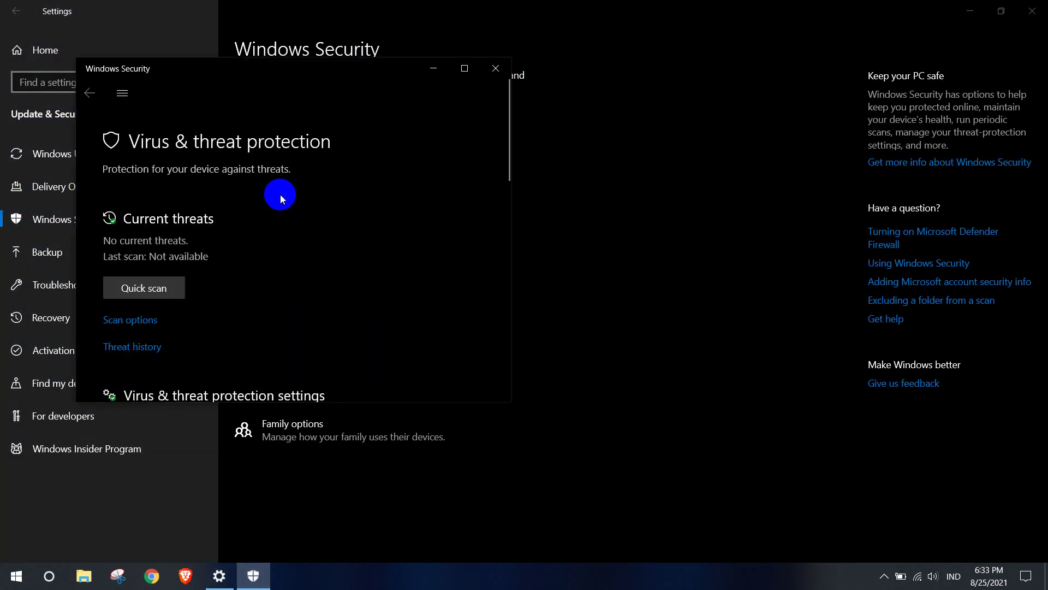
Maximize the Windows Security window and turn off Real-time protection in the Virus & threat protection settings.
{"action": "left_click", "coordinate": [465, 69]}
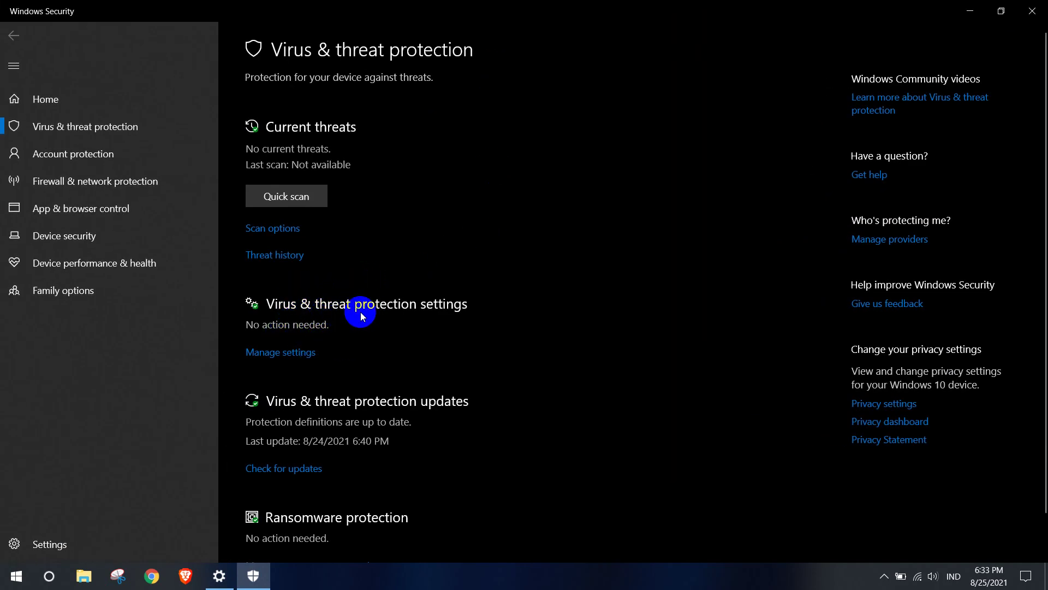
{"action": "left_click", "coordinate": [289, 355]}
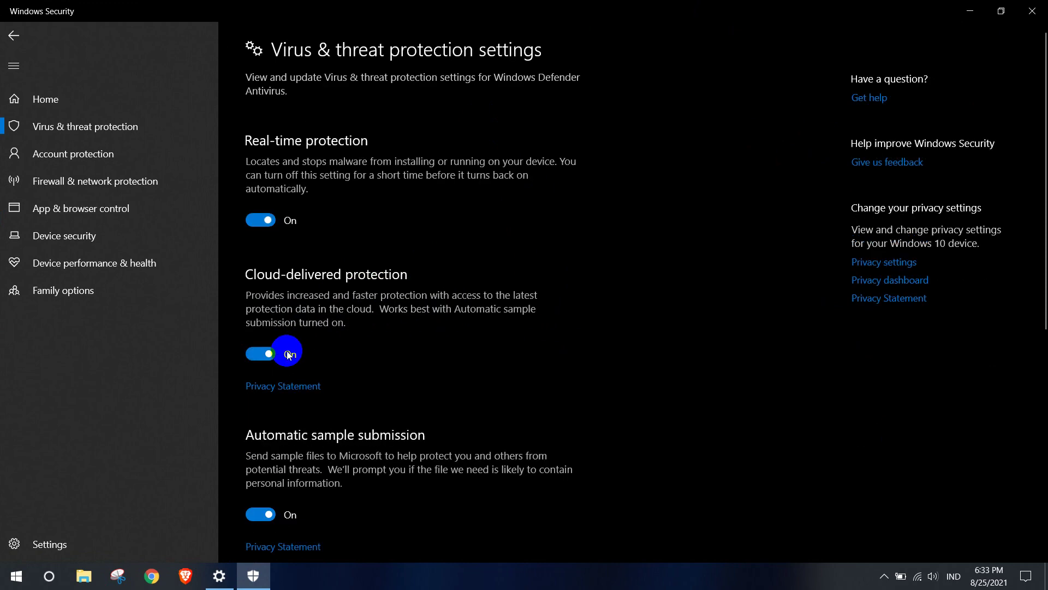
{"action": "left_click", "coordinate": [259, 220]}
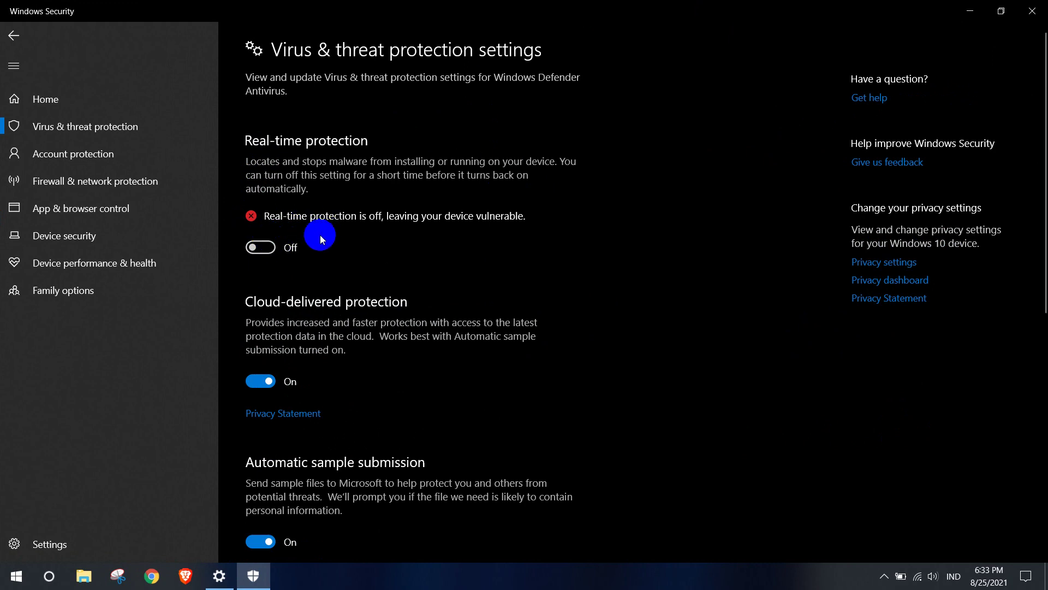
Close the Windows Security and Settings windows and refresh the desktop.
{"action": "left_click", "coordinate": [1032, 11]}
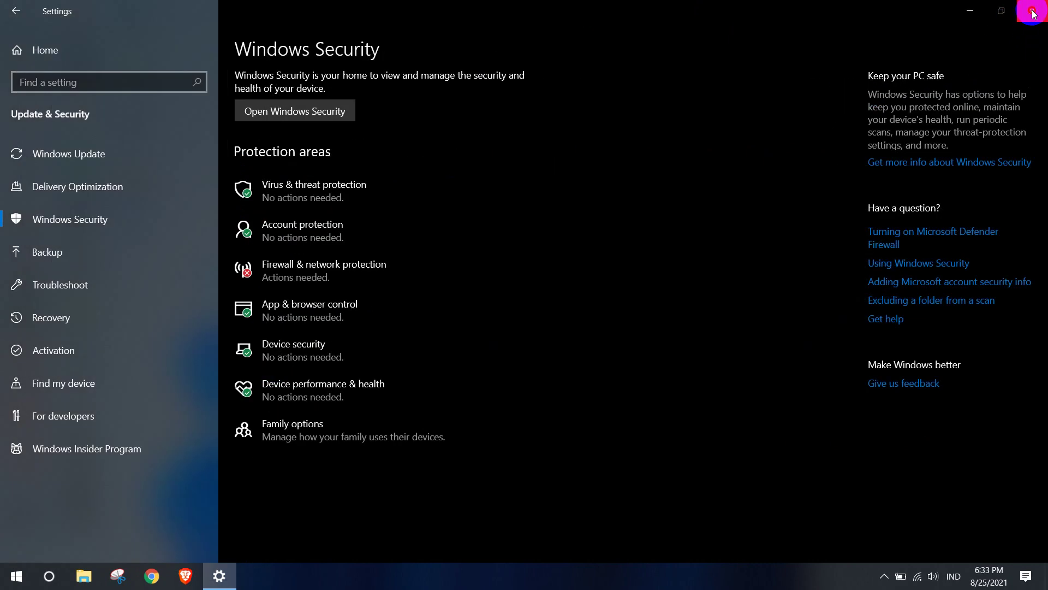
{"action": "left_click", "coordinate": [1032, 11]}
{"action": "right_click", "coordinate": [513, 100]}
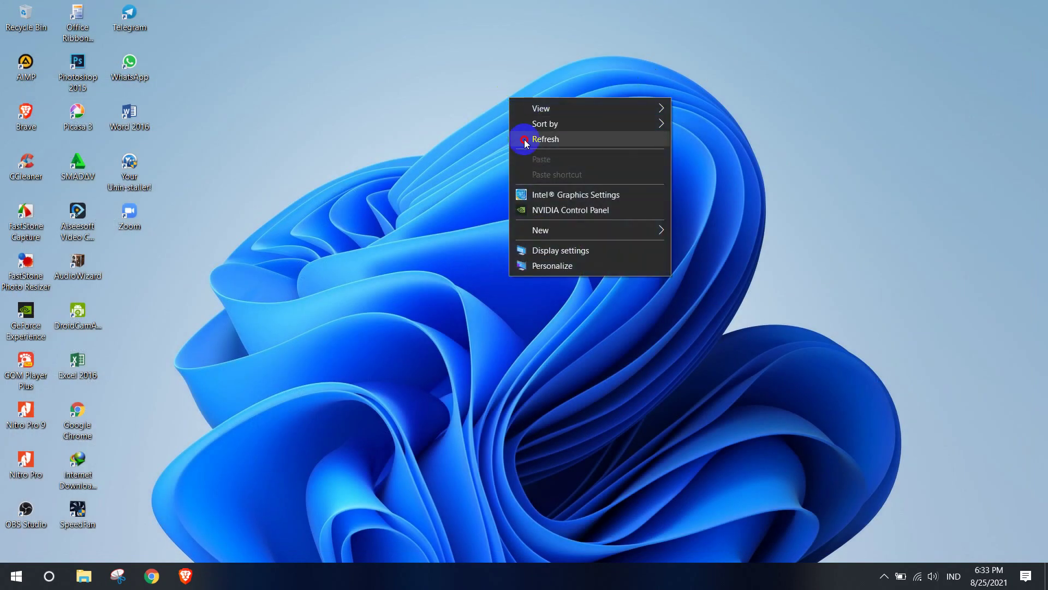
{"action": "left_click", "coordinate": [522, 137]}
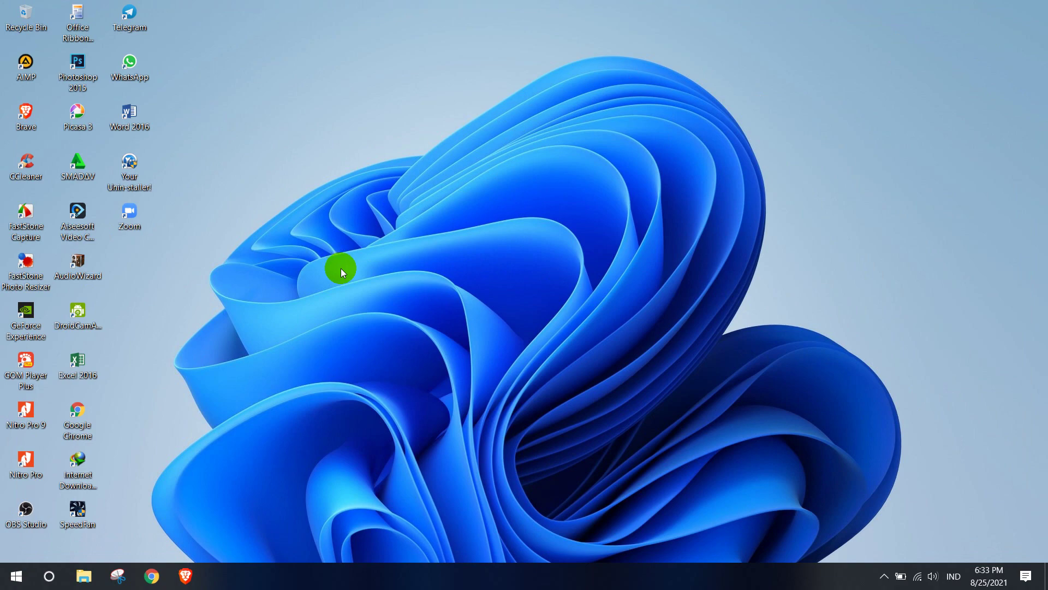
Turn off Windows Defender Firewall for private and public networks in Control Panel's System and Security settings and confirm.
{"action": "left_click", "coordinate": [16, 576]}
{"action": "left_click", "coordinate": [322, 221]}
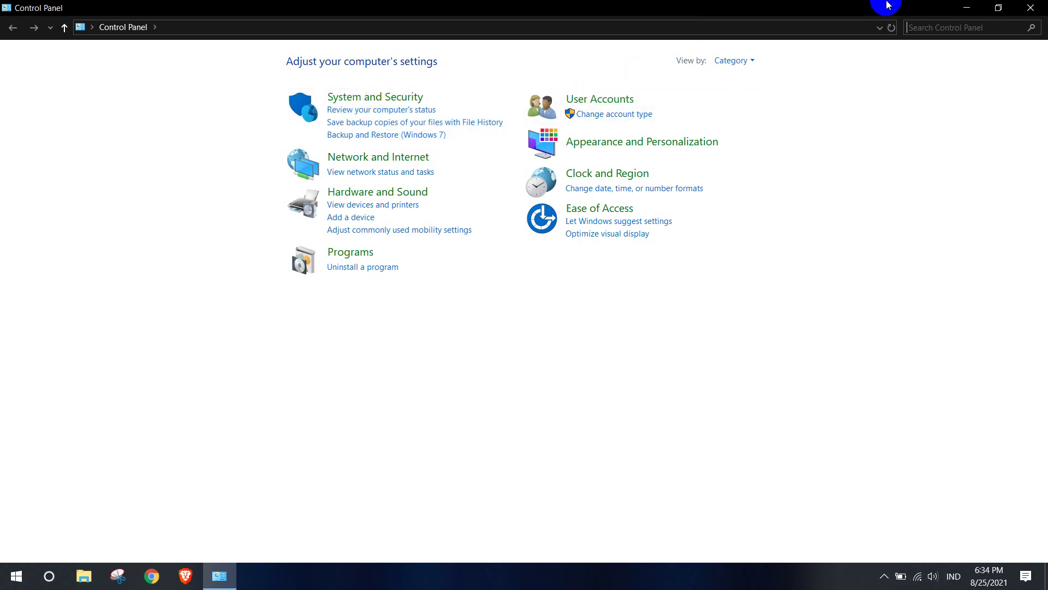
{"action": "left_click", "coordinate": [402, 101]}
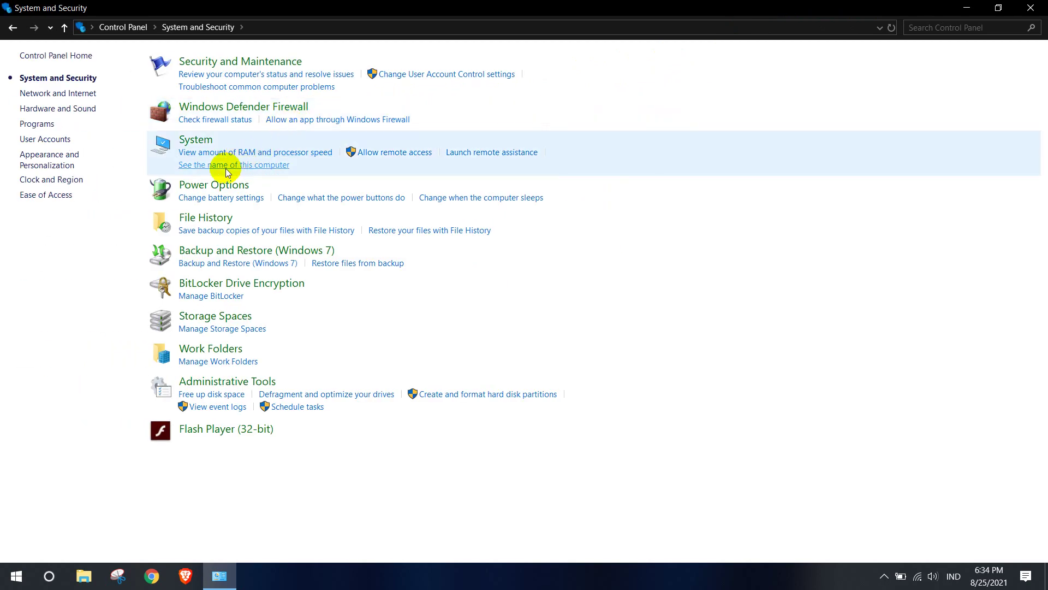
{"action": "left_click", "coordinate": [219, 111]}
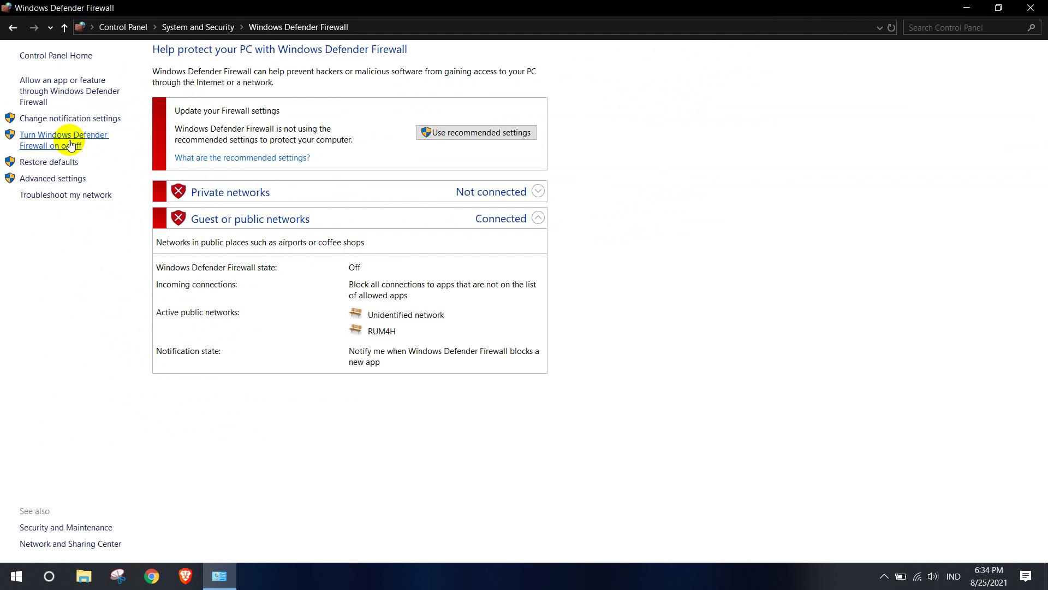
{"action": "left_click", "coordinate": [70, 144]}
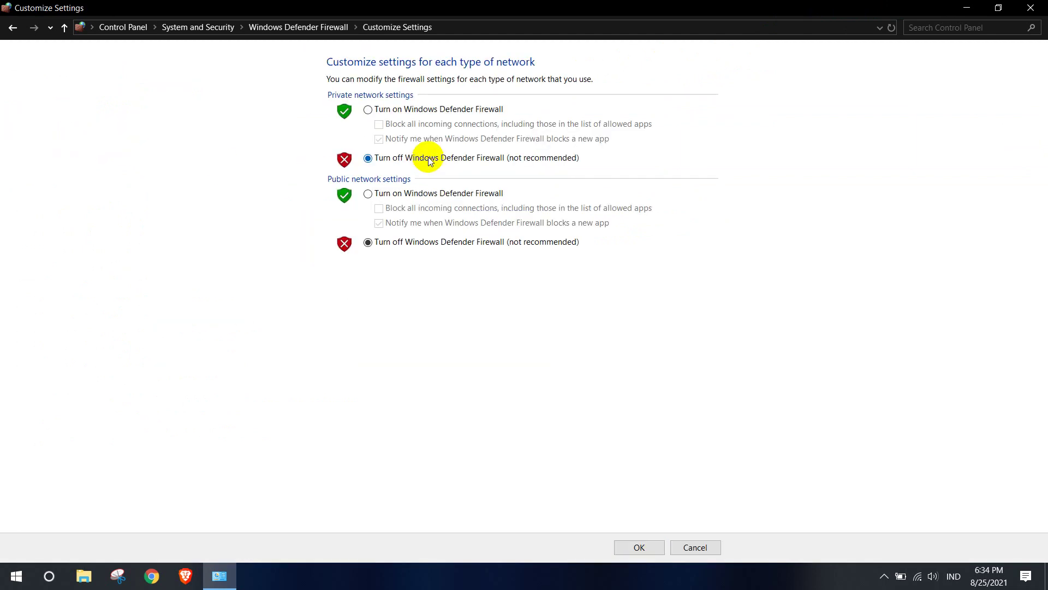
{"action": "left_click", "coordinate": [623, 550]}
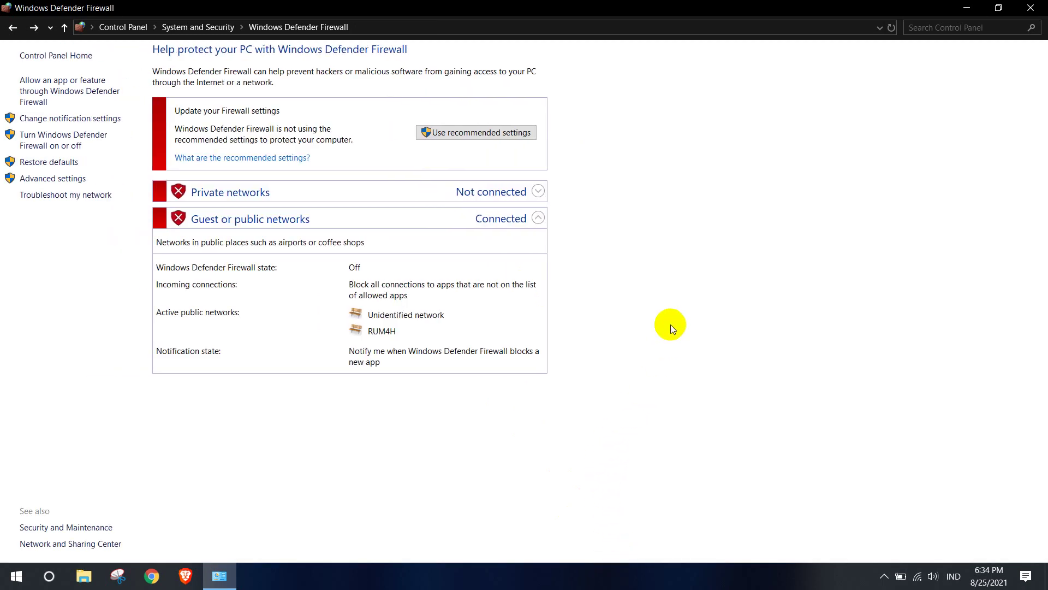
Close the Windows Defender Firewall window and refresh the desktop.
{"action": "left_click", "coordinate": [1030, 8]}
{"action": "right_click", "coordinate": [545, 127]}
{"action": "left_click", "coordinate": [568, 165]}
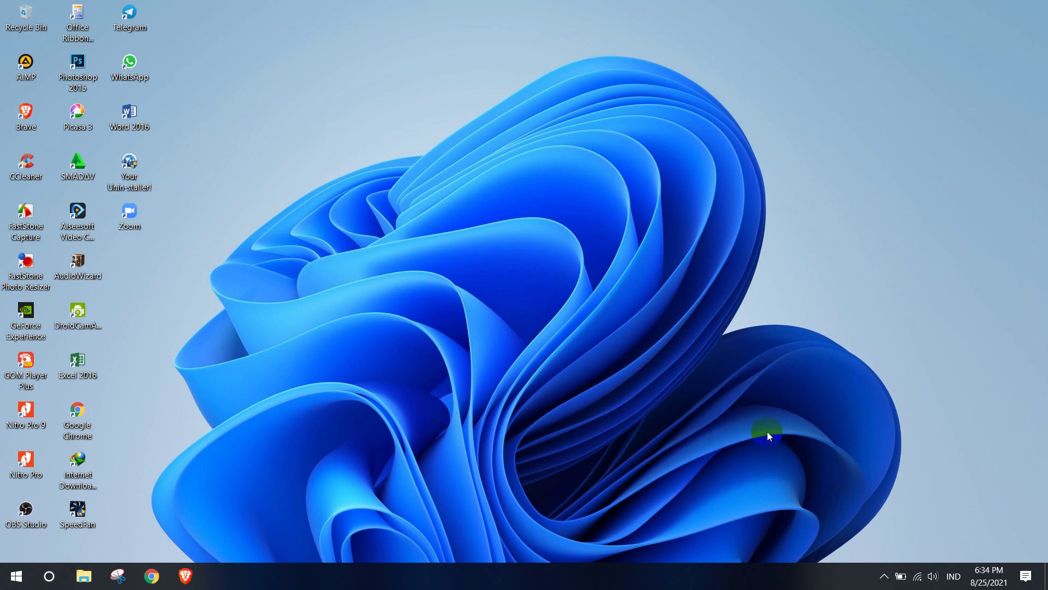
Check the Windows Update page in the Update & Security settings and close the Settings window.
{"action": "left_click", "coordinate": [1026, 577]}
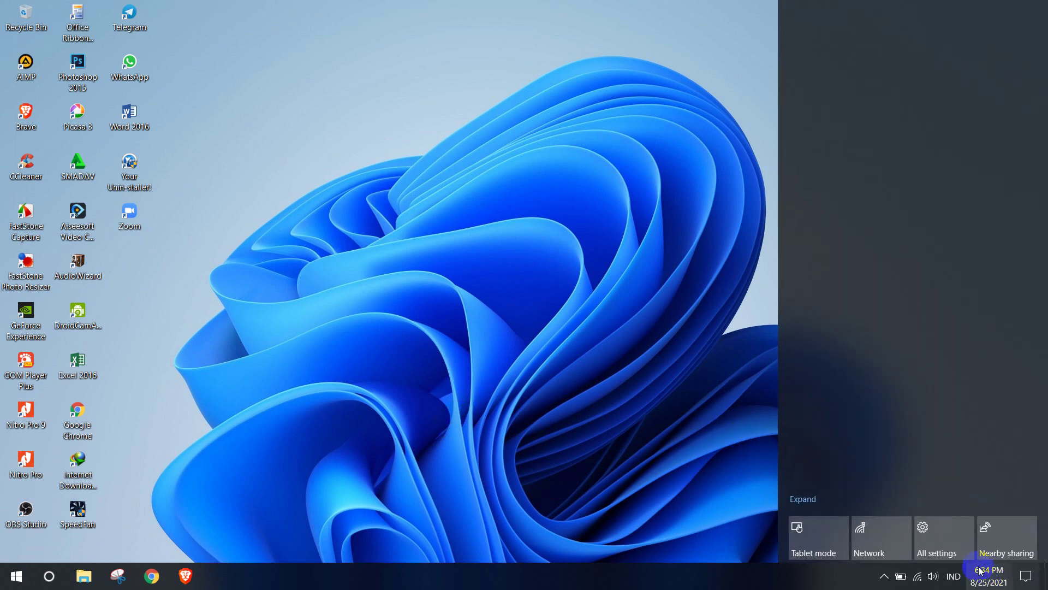
{"action": "left_click", "coordinate": [723, 491]}
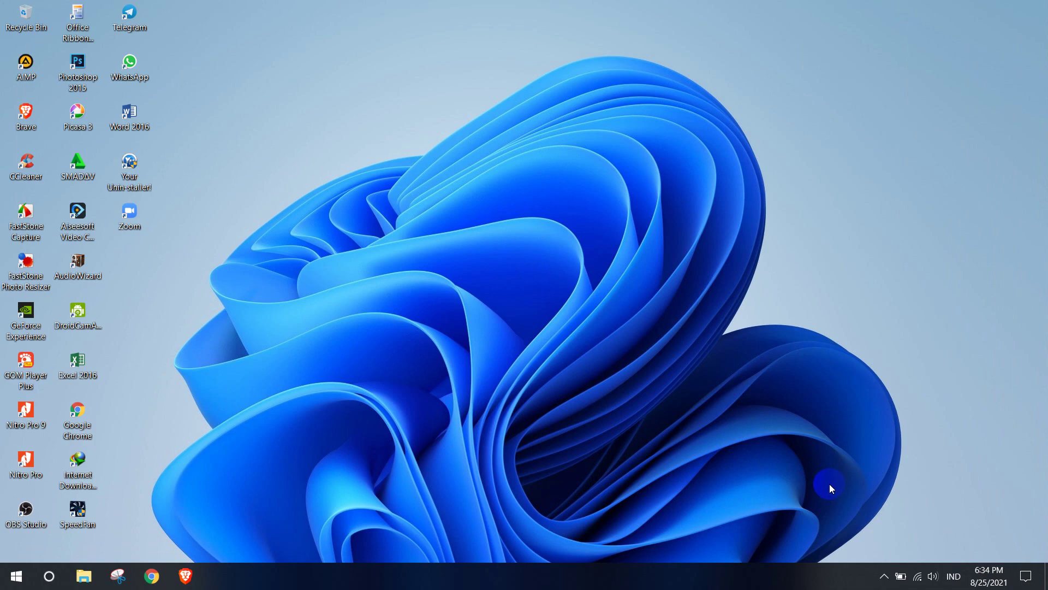
{"action": "left_click", "coordinate": [1026, 576]}
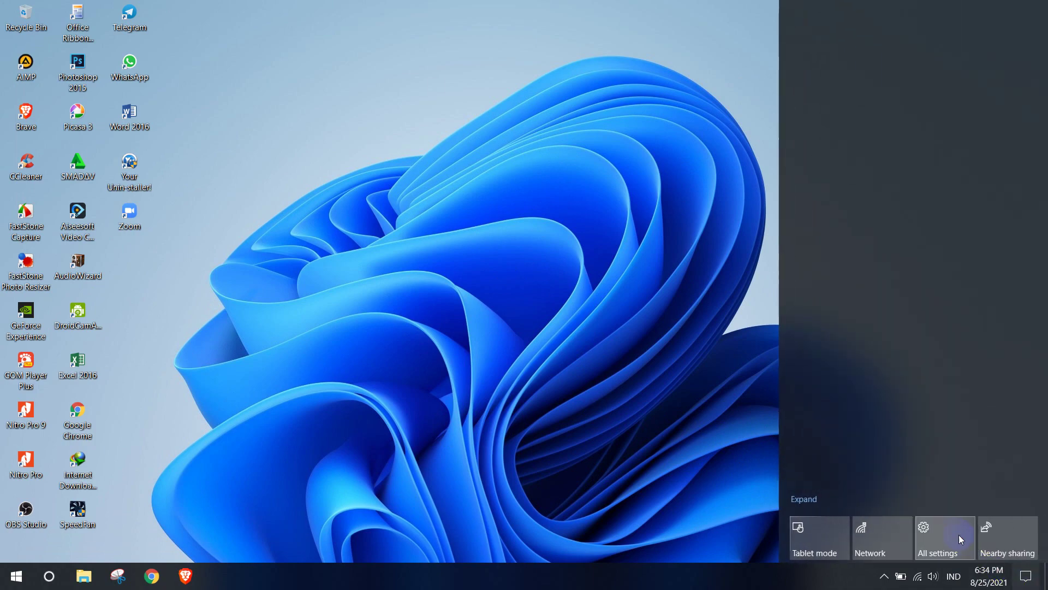
{"action": "left_click", "coordinate": [959, 533]}
{"action": "left_click", "coordinate": [499, 336]}
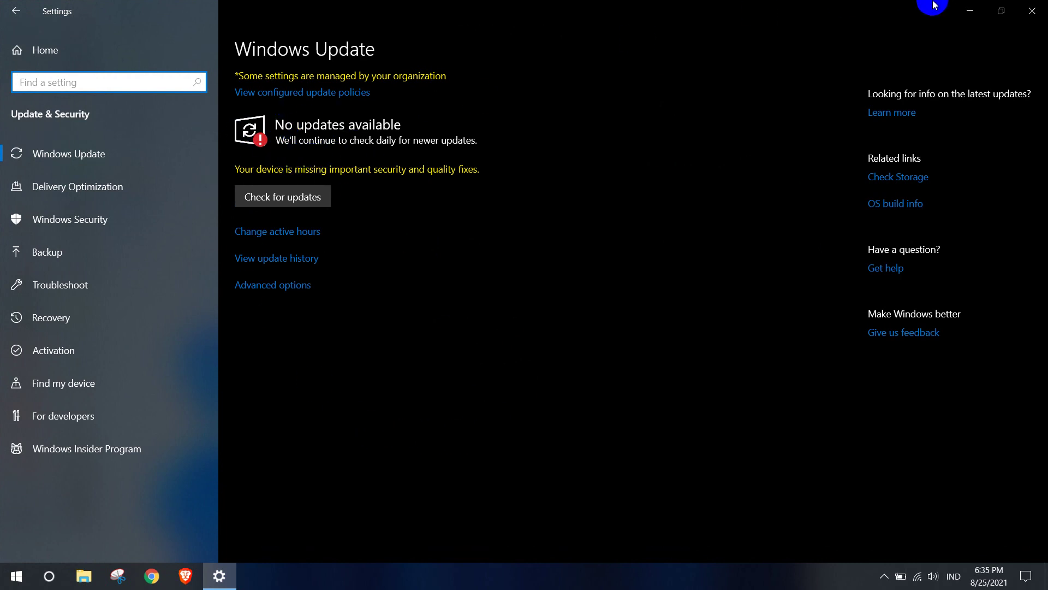
{"action": "left_click", "coordinate": [1031, 9]}
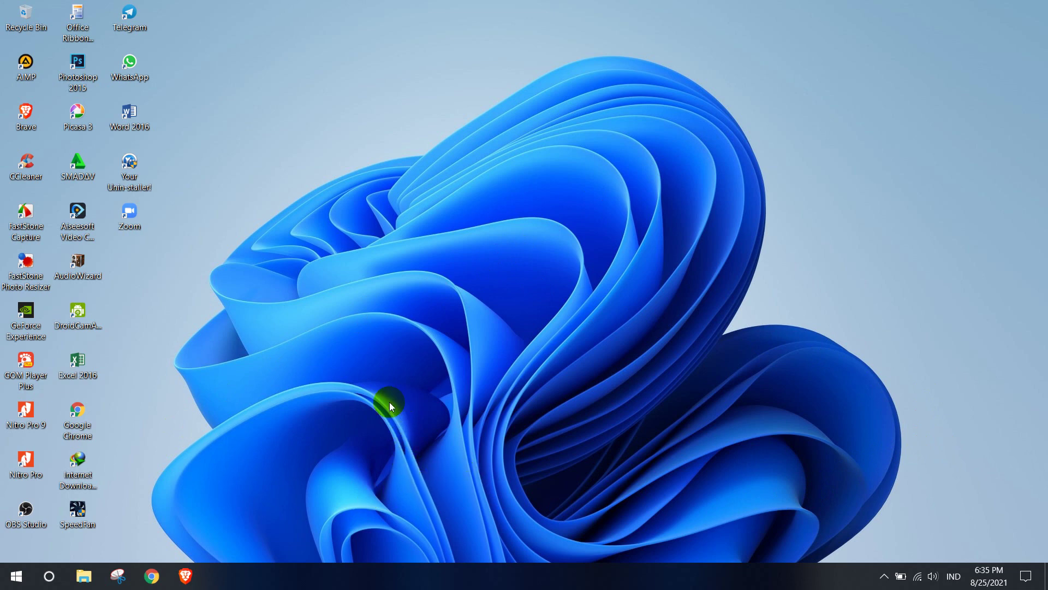
Open the VHD SIMULASI UNBK MADRASAH JEMBER folder inside UJICOBA on Data 1 (D:) in a maximized File Explorer window.
{"action": "left_click", "coordinate": [83, 576]}
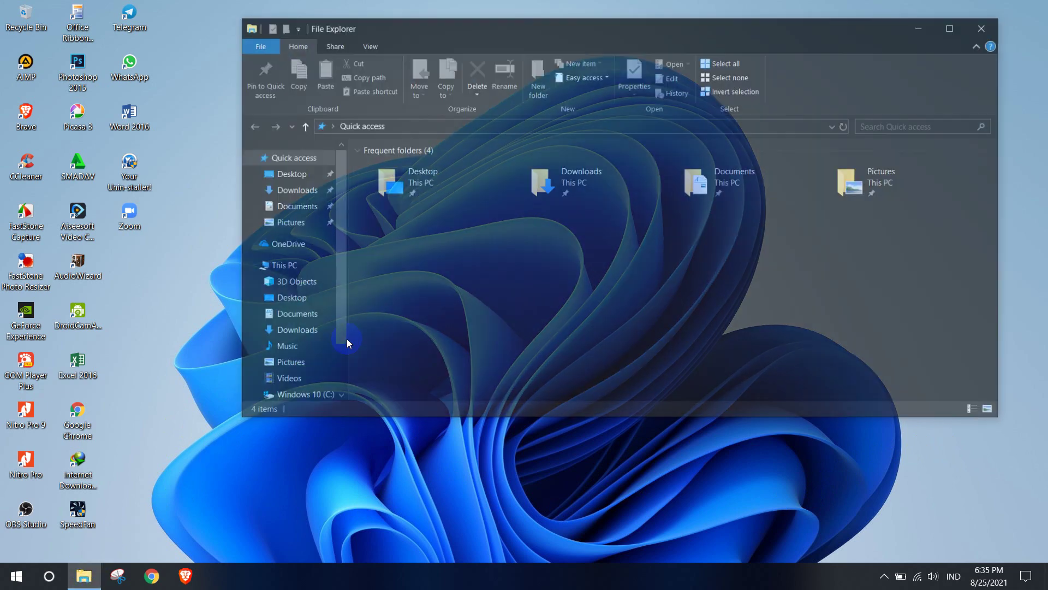
{"action": "left_click", "coordinate": [950, 28]}
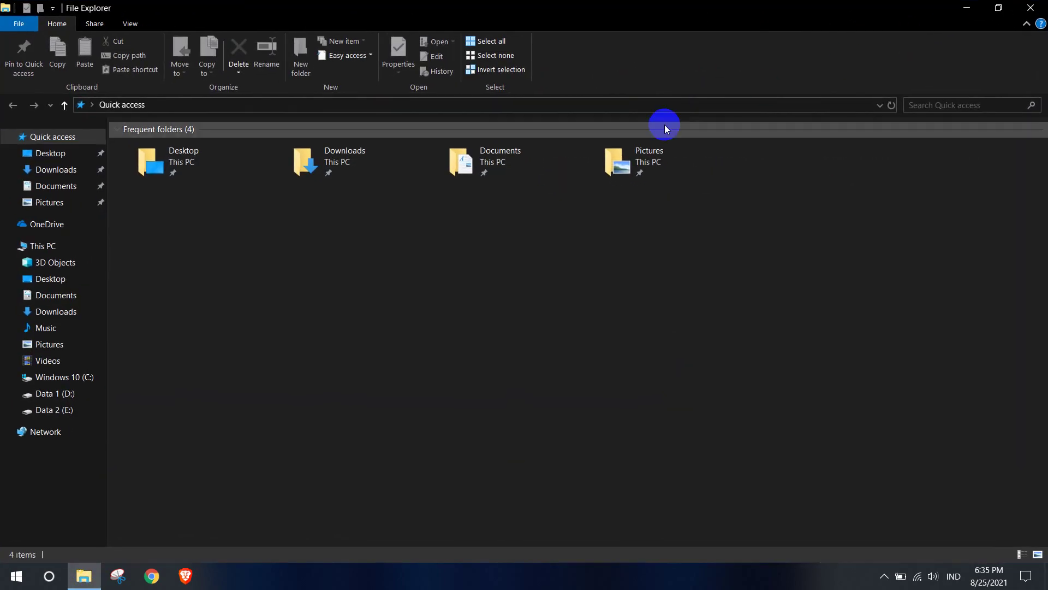
{"action": "left_click", "coordinate": [68, 394]}
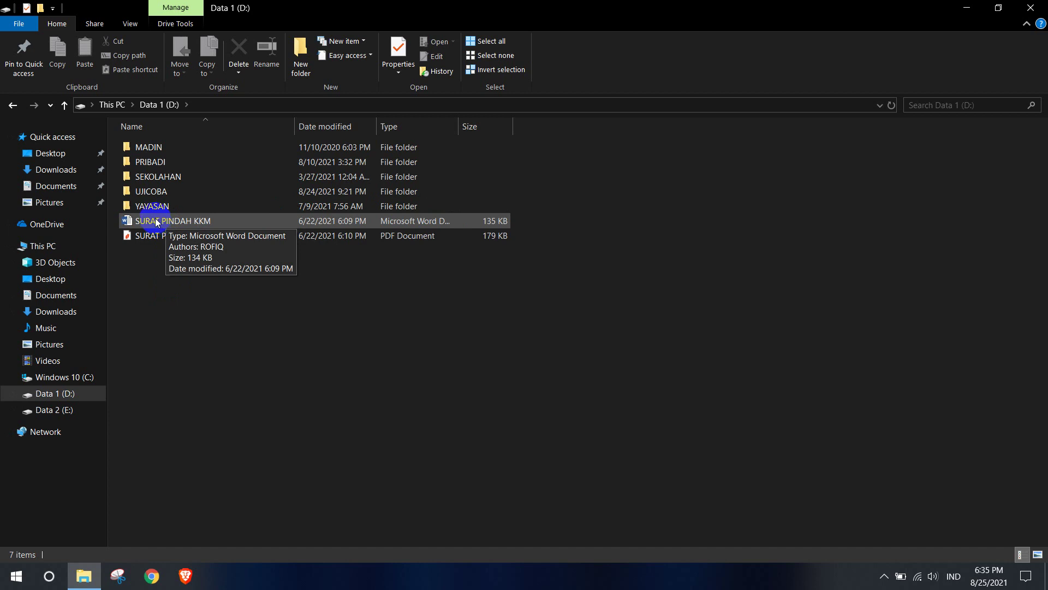
{"action": "double_click", "coordinate": [155, 192]}
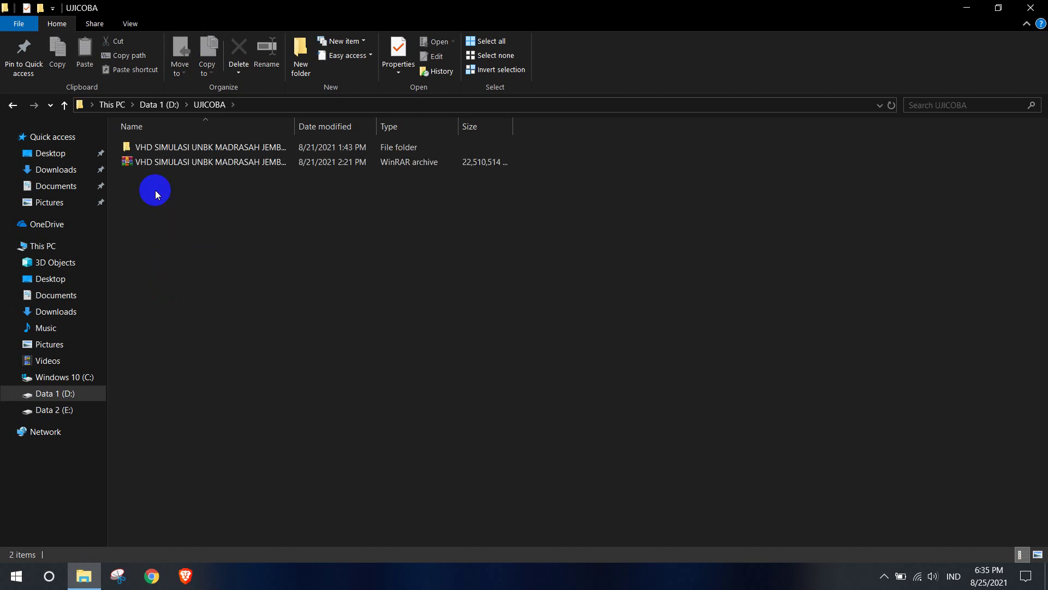
{"action": "left_click", "coordinate": [229, 161]}
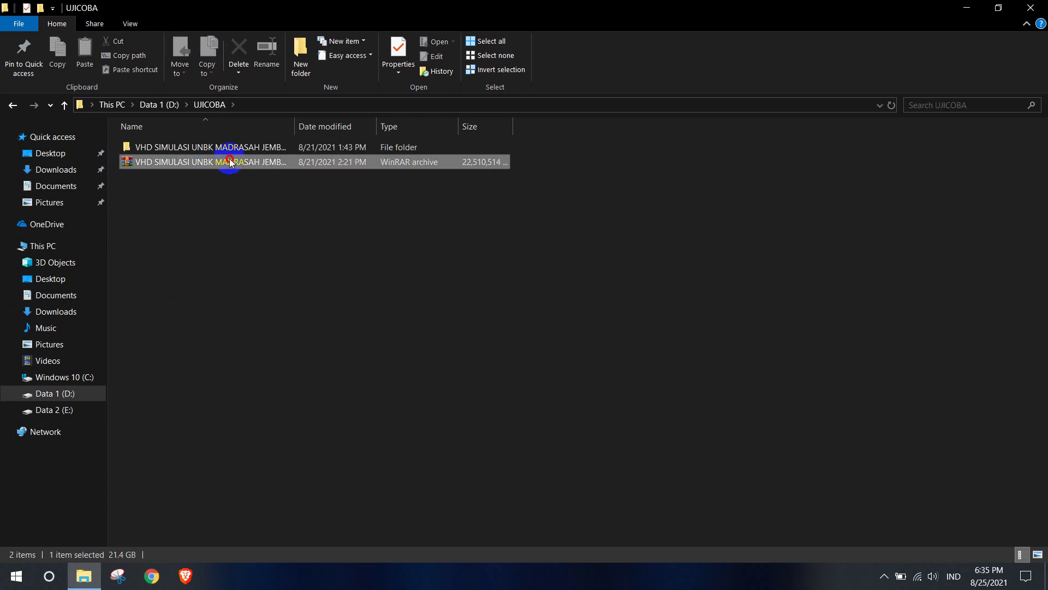
{"action": "double_click", "coordinate": [295, 124]}
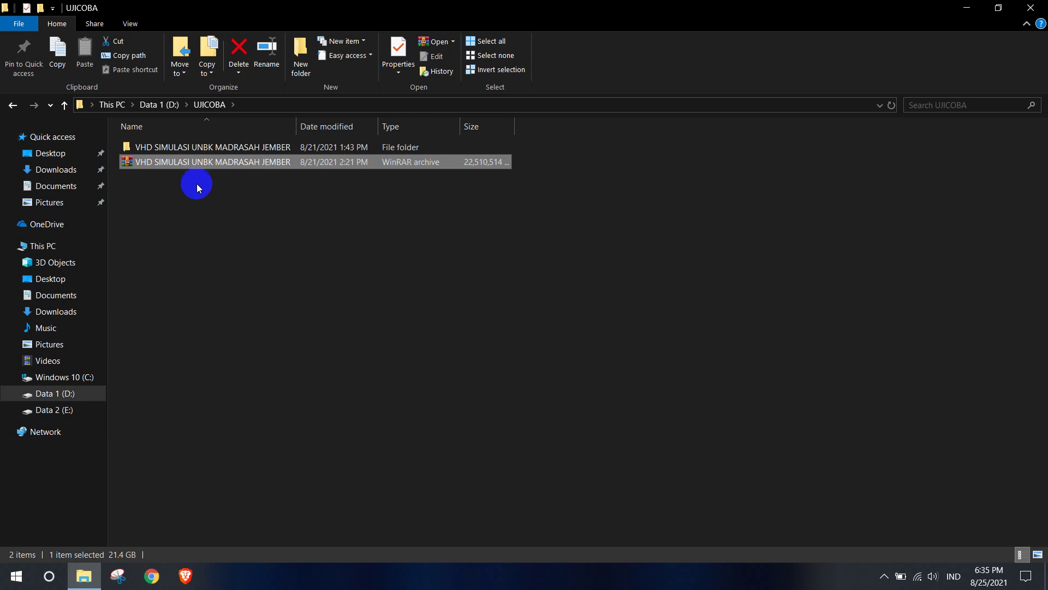
{"action": "double_click", "coordinate": [216, 149]}
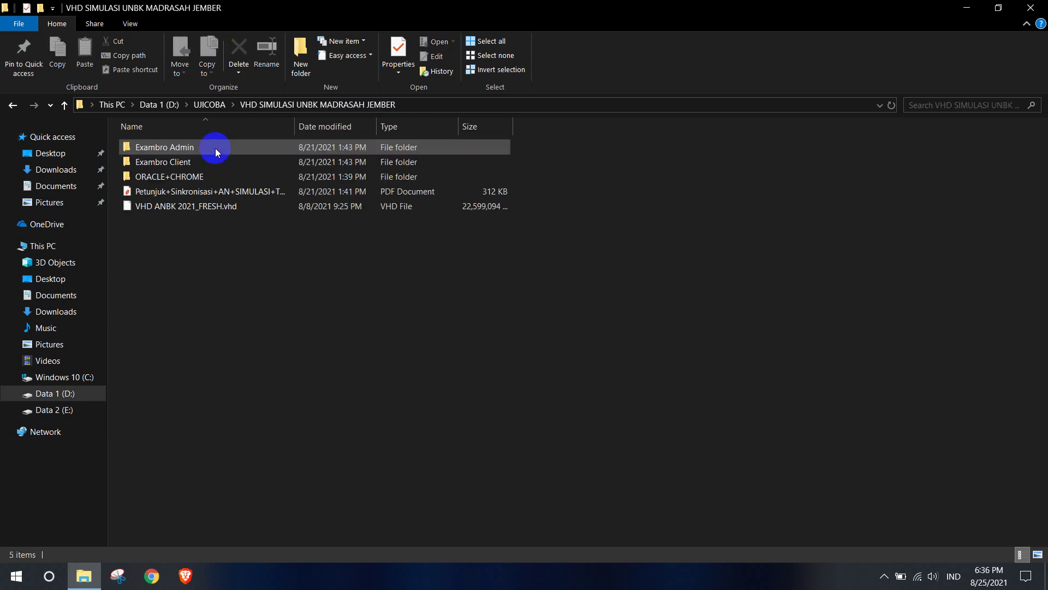
Review the VHD and PDF files and the installers in the ORACLE+CHROME folder, and return to the parent folder.
{"action": "left_click", "coordinate": [195, 204]}
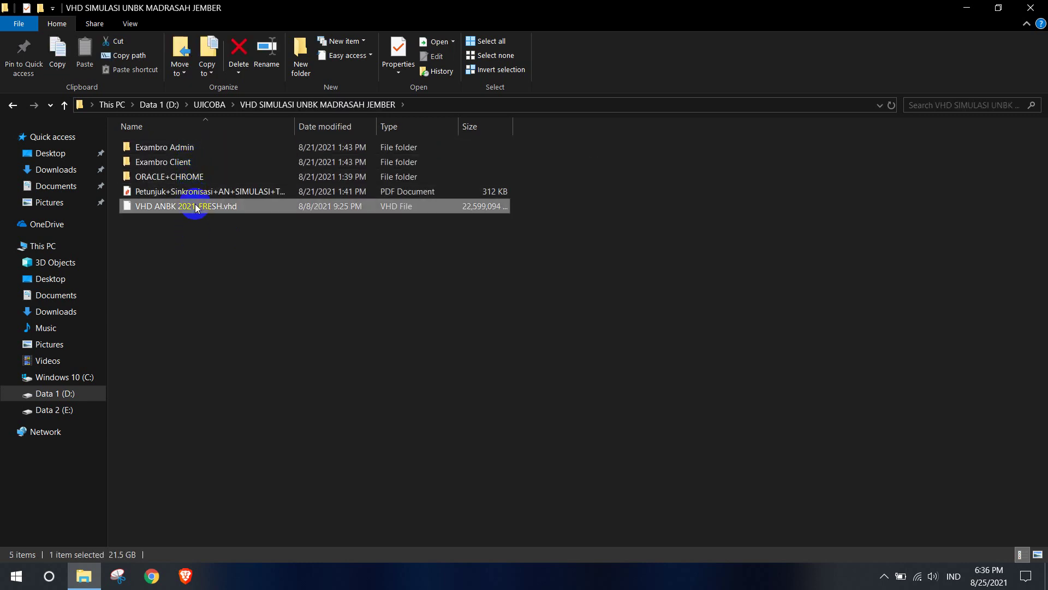
{"action": "left_click", "coordinate": [194, 192]}
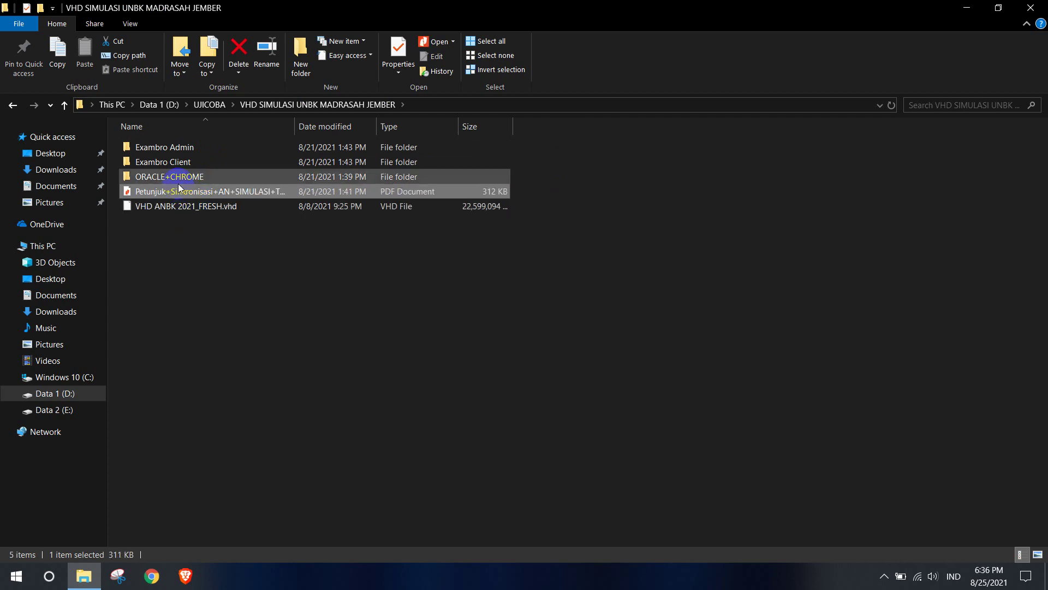
{"action": "double_click", "coordinate": [178, 174]}
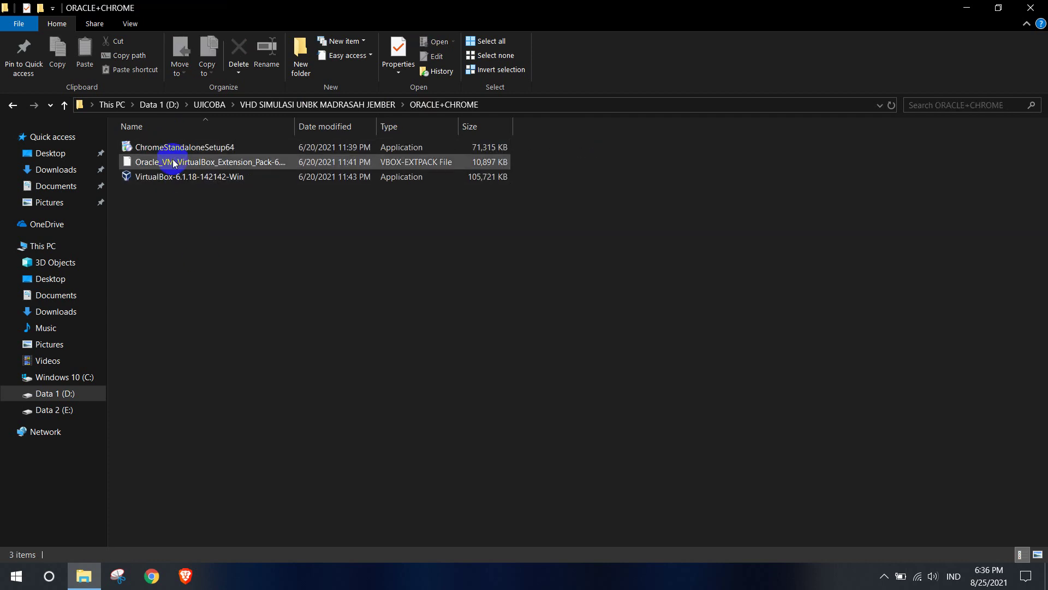
{"action": "left_click", "coordinate": [211, 145]}
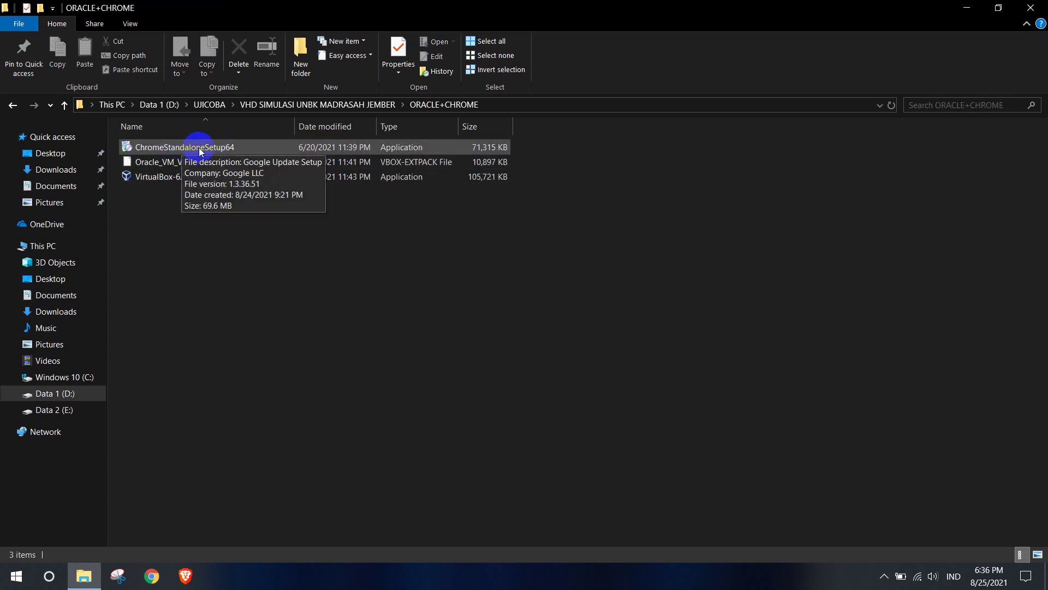
{"action": "left_click", "coordinate": [64, 106]}
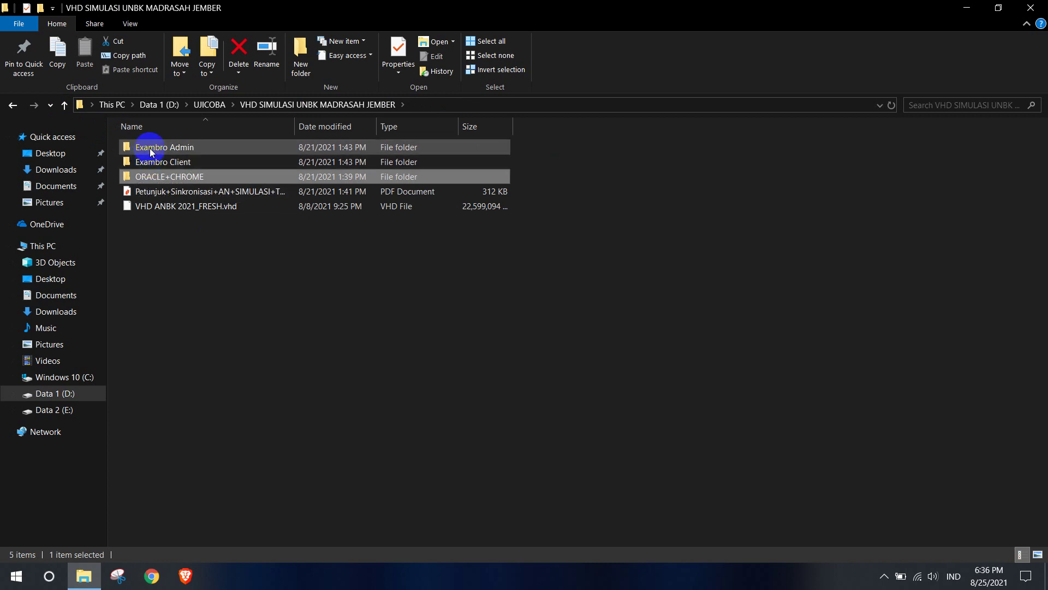
Examine the contents of the Exambro Client and Exambro Admin folders and return to the parent folder.
{"action": "double_click", "coordinate": [156, 163]}
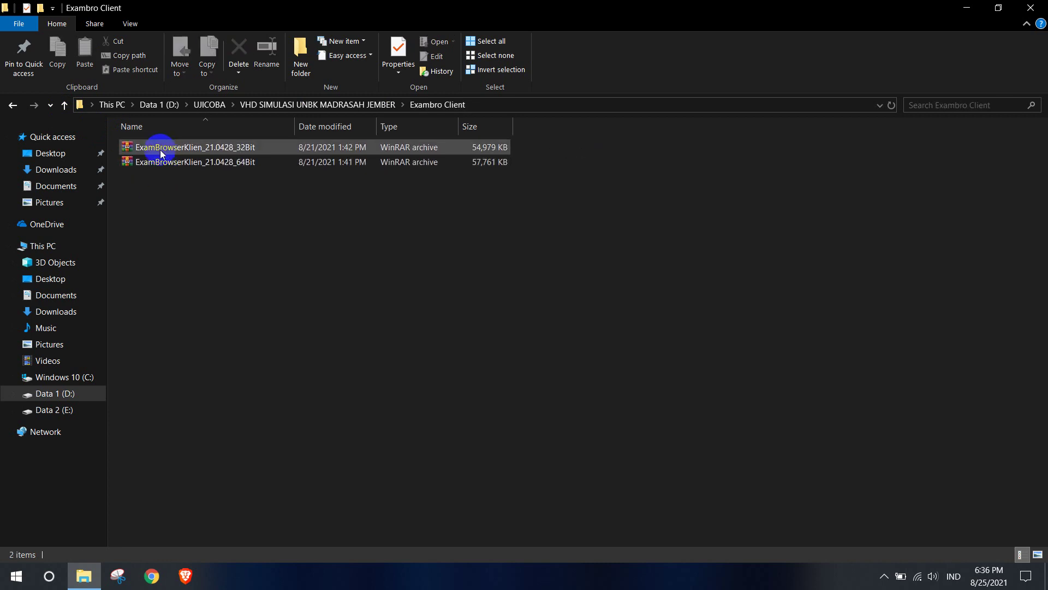
{"action": "left_click", "coordinate": [66, 109]}
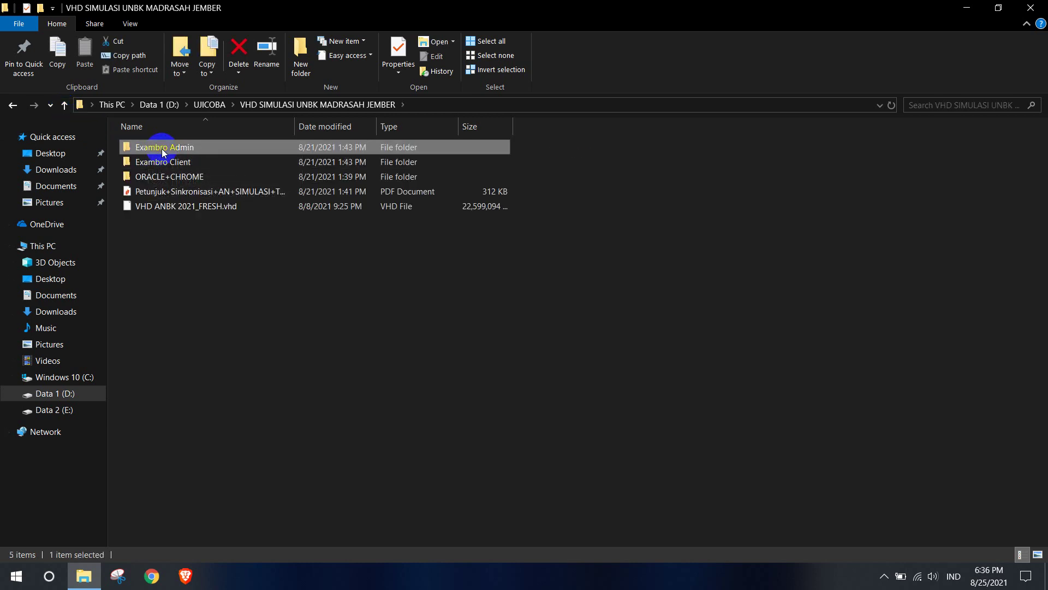
{"action": "double_click", "coordinate": [161, 148]}
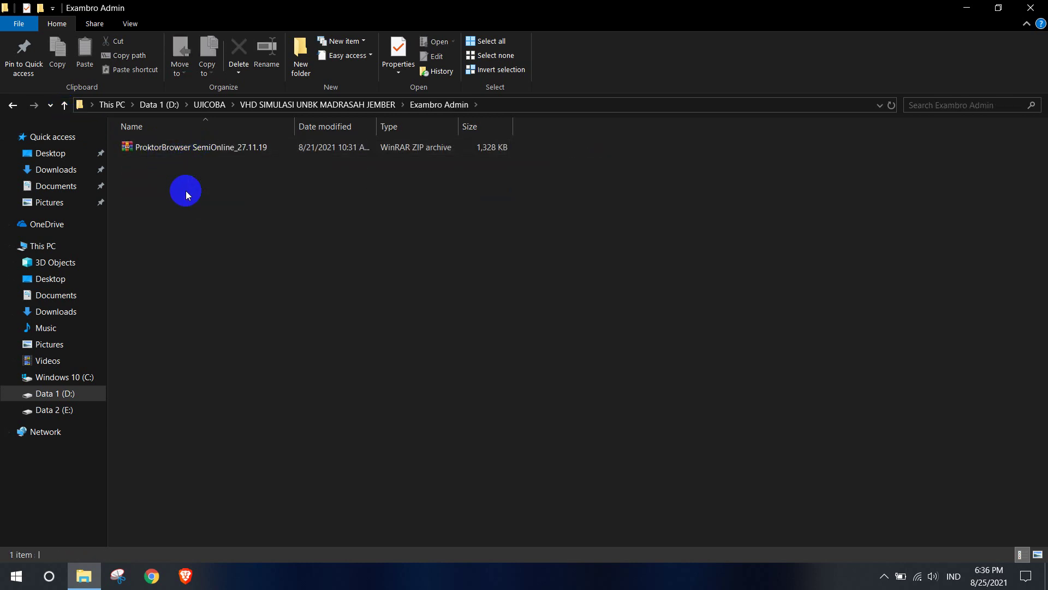
{"action": "left_click", "coordinate": [241, 150]}
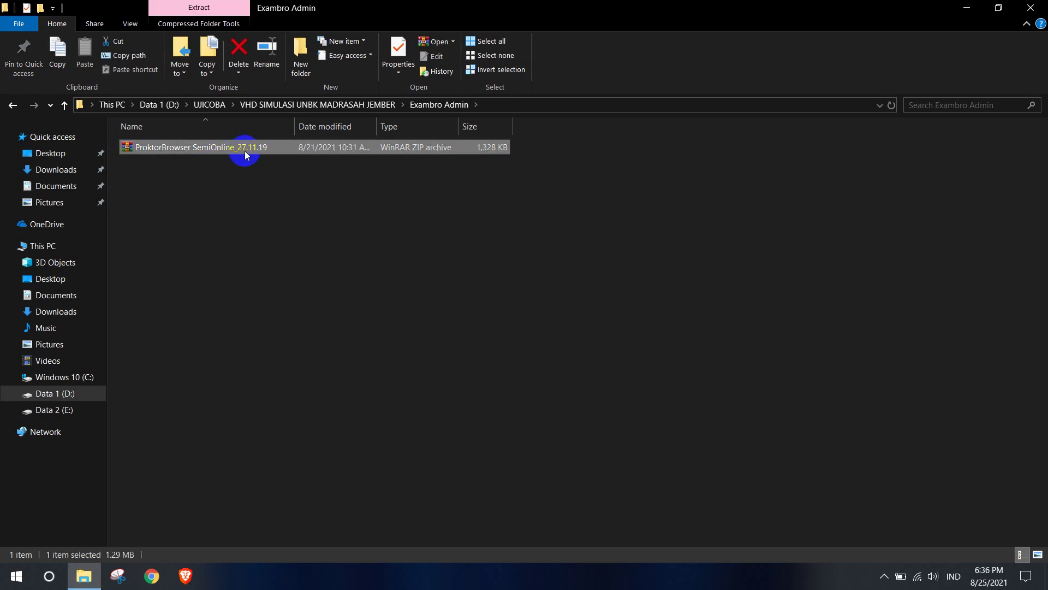
{"action": "left_click", "coordinate": [218, 168]}
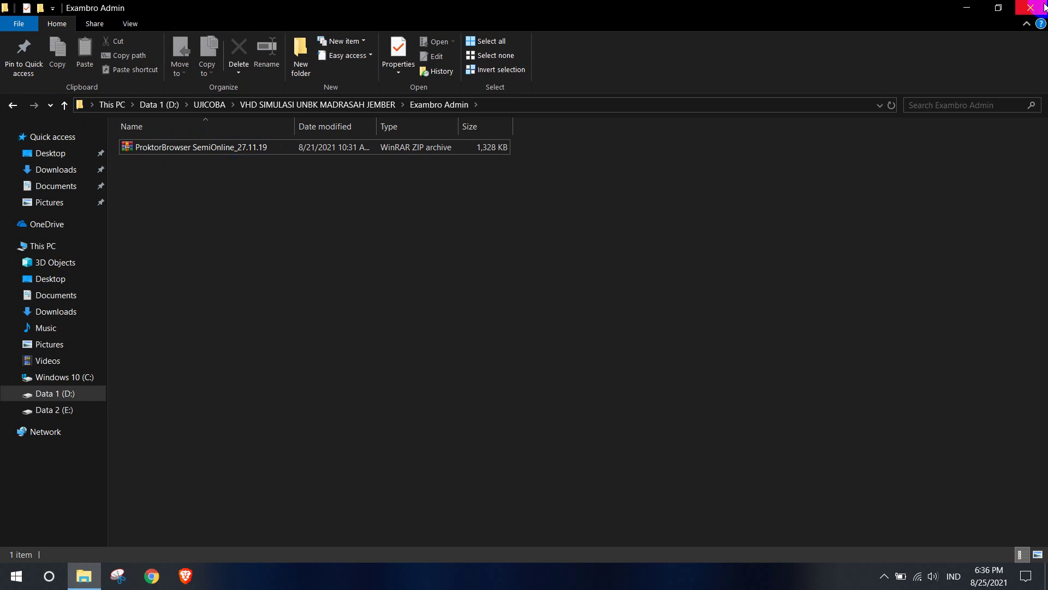
{"action": "left_click", "coordinate": [12, 105]}
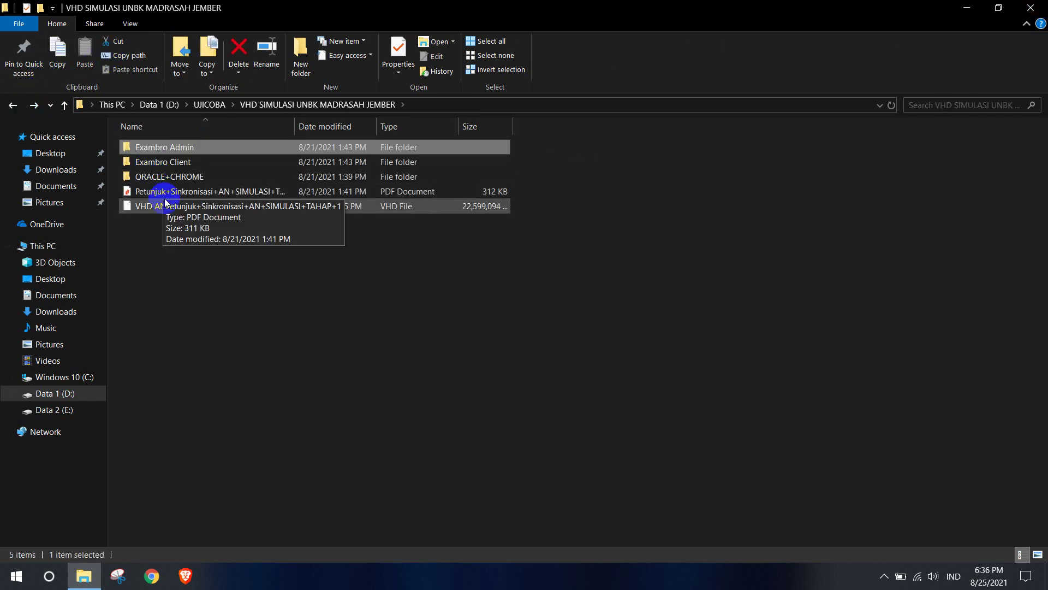
Run the VirtualBox-6.1.18-142142-Win installer from the ORACLE+CHROME folder as administrator.
{"action": "double_click", "coordinate": [147, 175]}
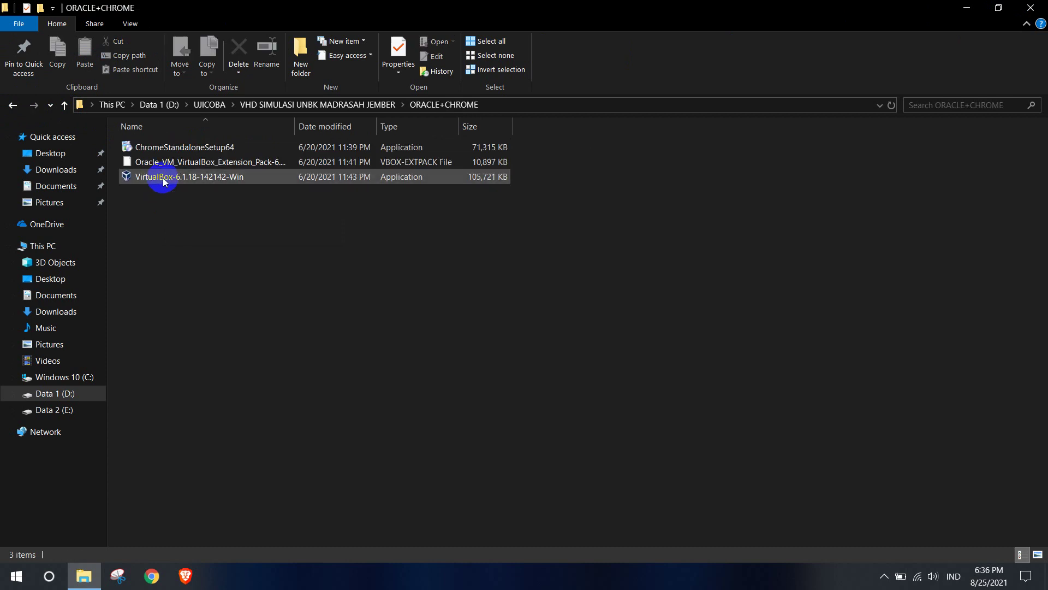
{"action": "left_click", "coordinate": [164, 182]}
{"action": "right_click", "coordinate": [163, 181]}
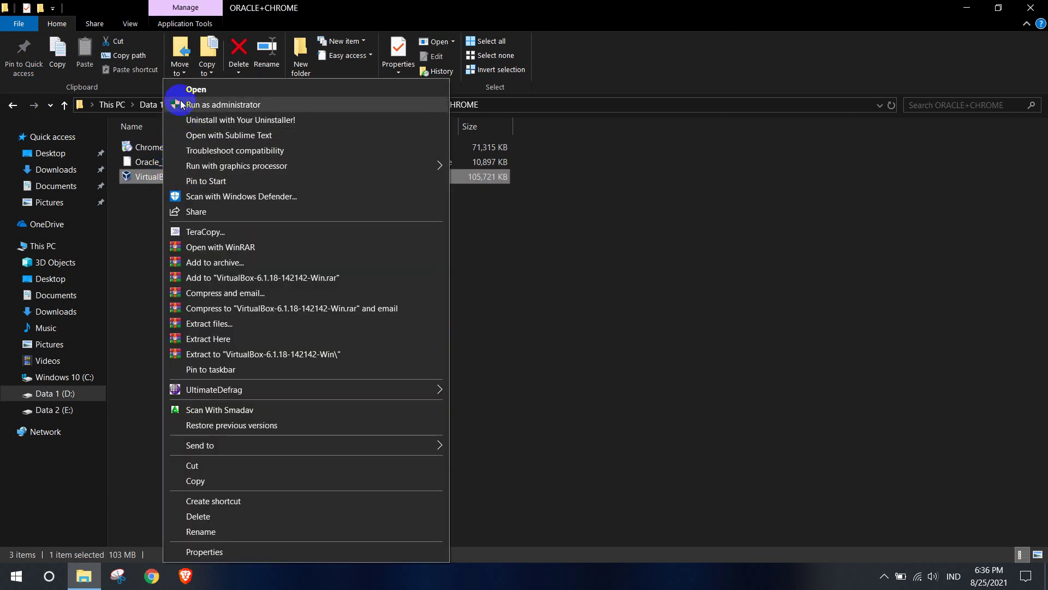
{"action": "left_click", "coordinate": [182, 104]}
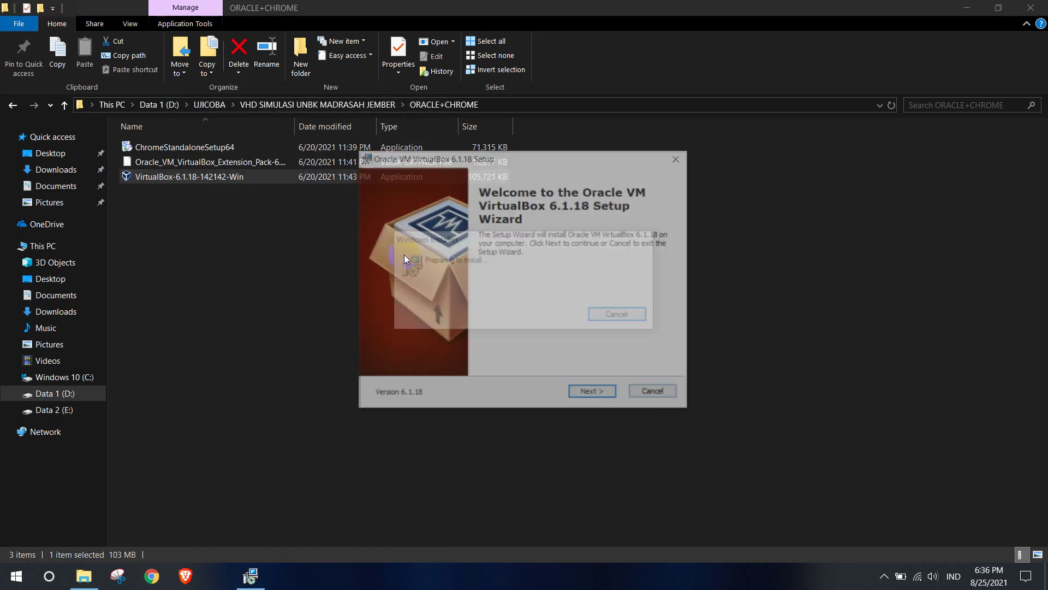
Accept the default custom setup options in the Oracle VM VirtualBox 6.1.18 setup wizard and start the installation.
{"action": "left_click", "coordinate": [602, 394]}
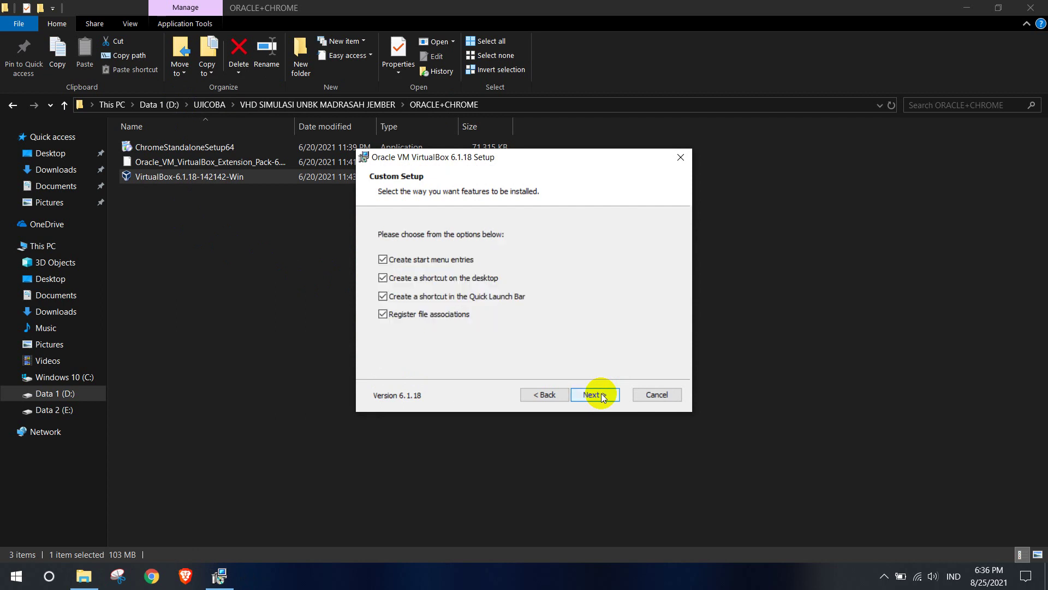
{"action": "left_click", "coordinate": [601, 394]}
{"action": "left_click", "coordinate": [601, 394]}
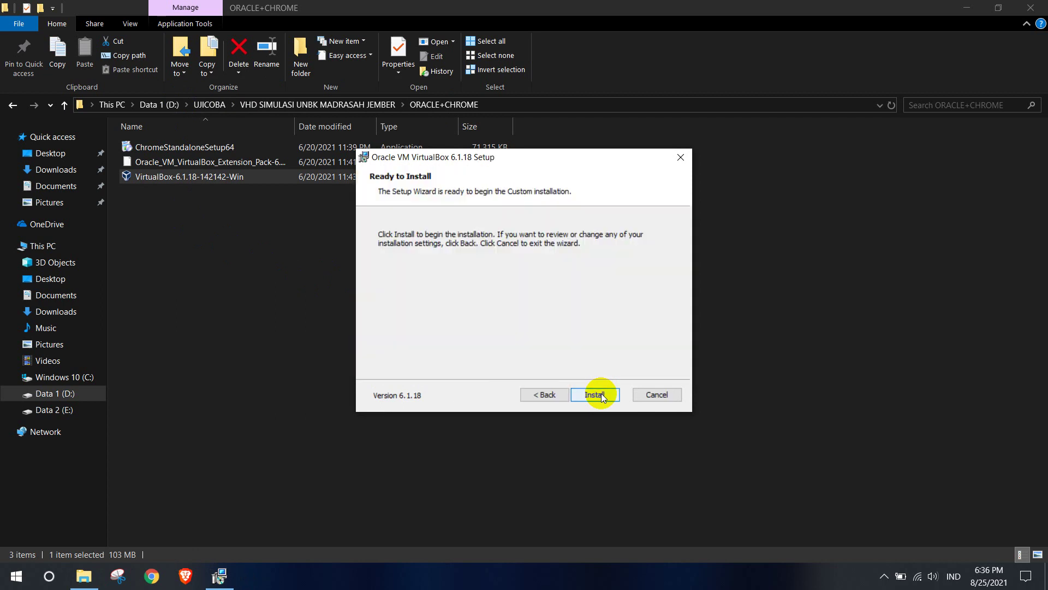
{"action": "left_click", "coordinate": [601, 393]}
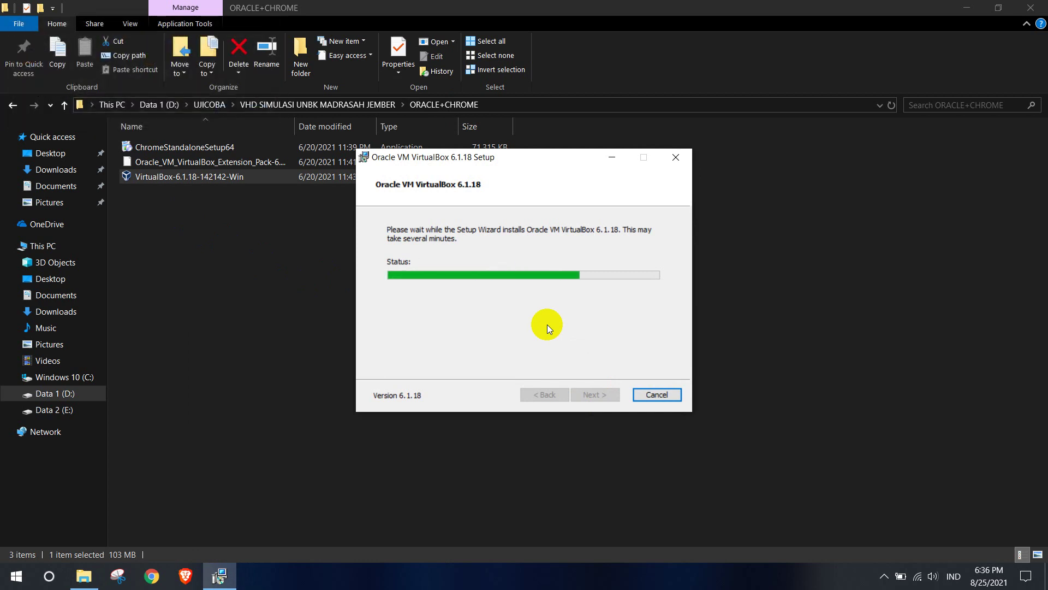
Finish the Oracle VM VirtualBox 6.1.18 setup wizard without starting VirtualBox after installation.
{"action": "left_click", "coordinate": [958, 10]}
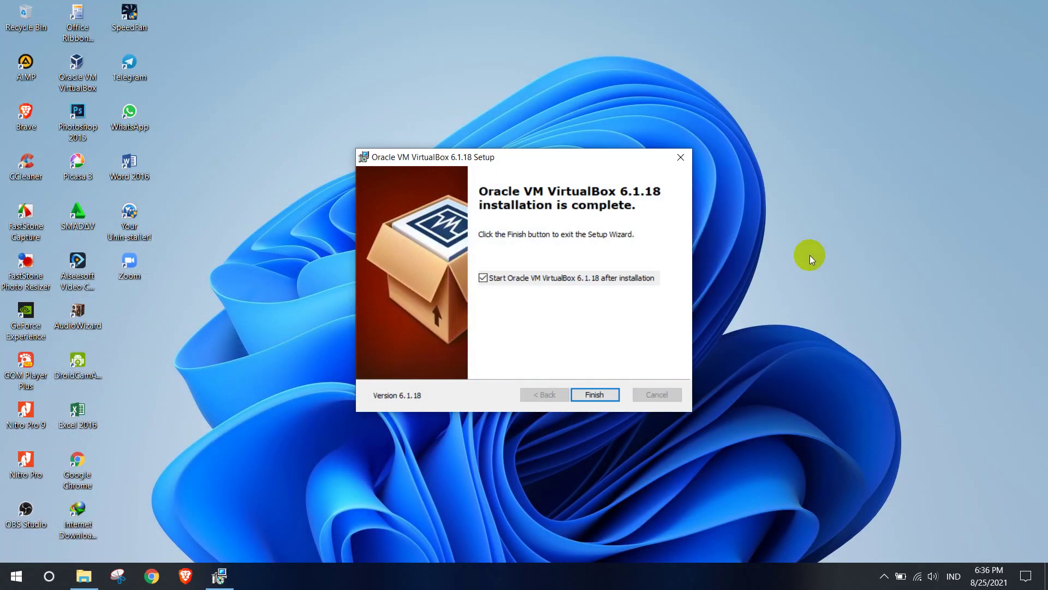
{"action": "left_click", "coordinate": [484, 278]}
{"action": "left_click", "coordinate": [591, 392]}
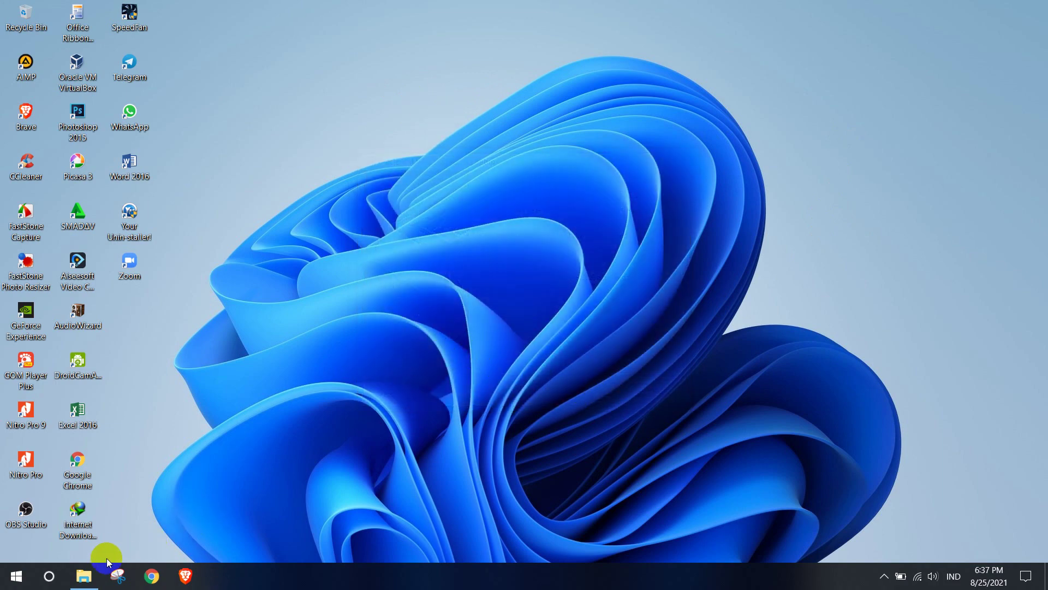
Reinstall the VirtualBox Extension Pack 6.1.18 from the ORACLE+CHROME folder, agreeing to its license, and close VirtualBox Manager.
{"action": "left_click", "coordinate": [83, 575]}
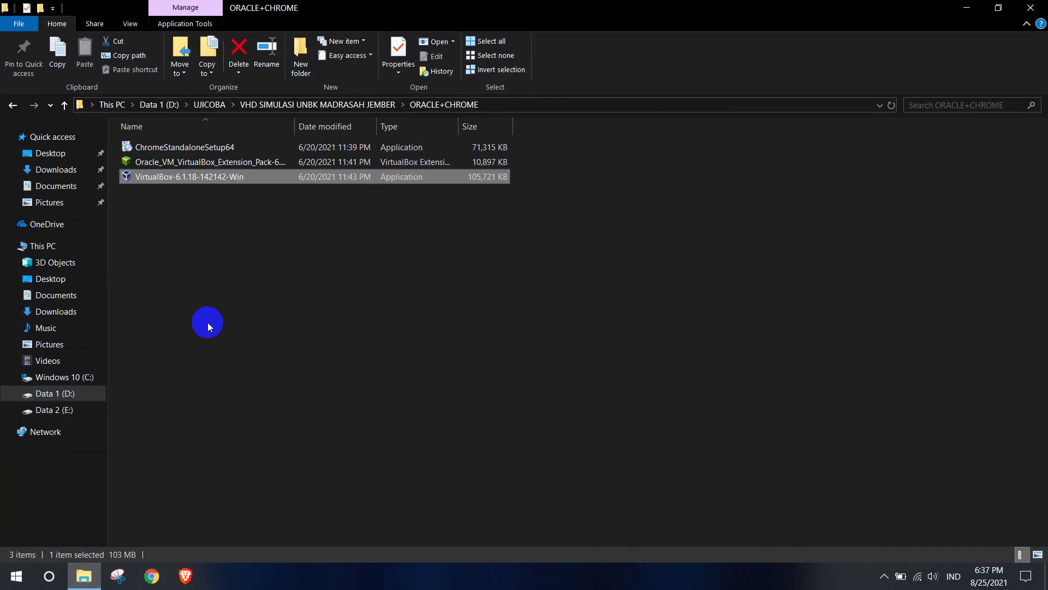
{"action": "left_click", "coordinate": [168, 166]}
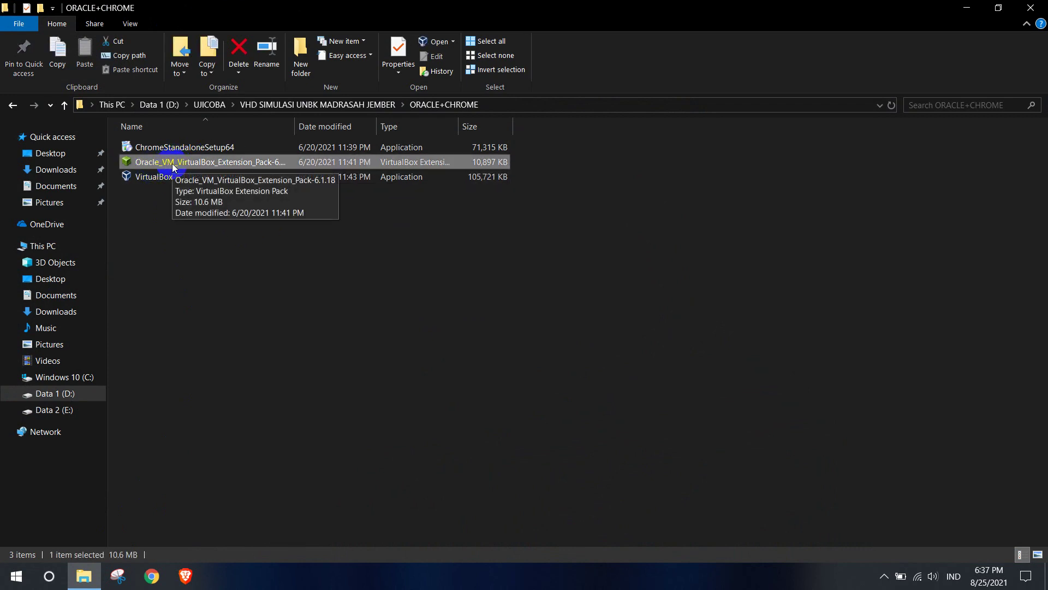
{"action": "double_click", "coordinate": [174, 166]}
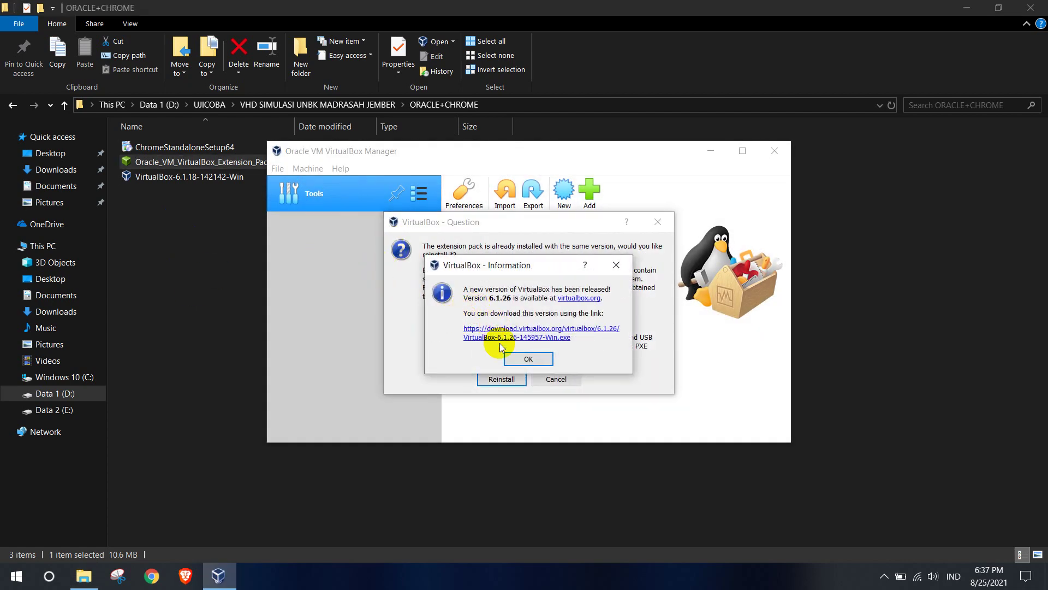
{"action": "left_click", "coordinate": [522, 359]}
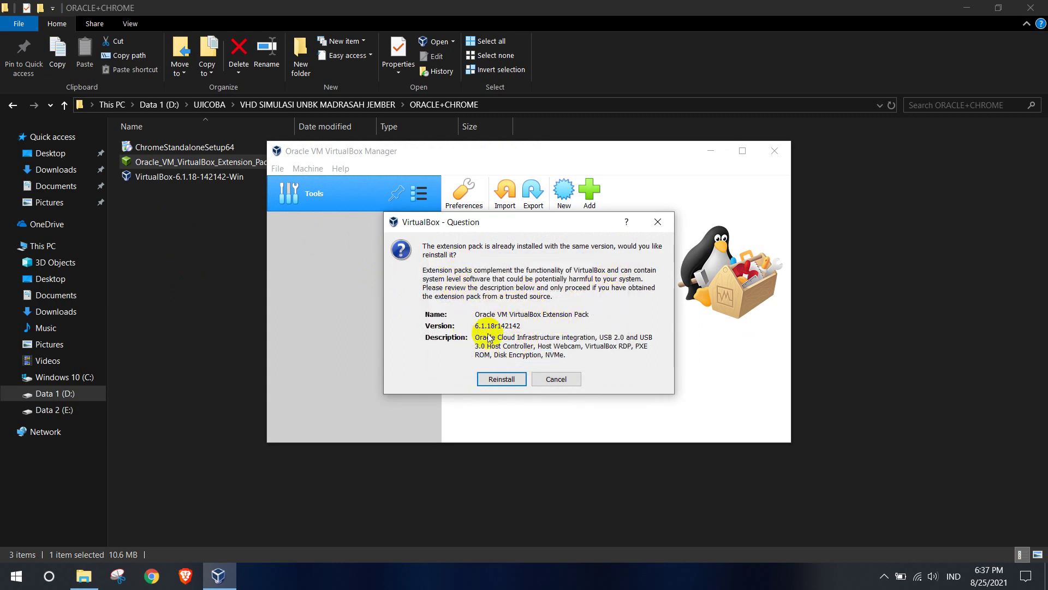
{"action": "left_click", "coordinate": [490, 380]}
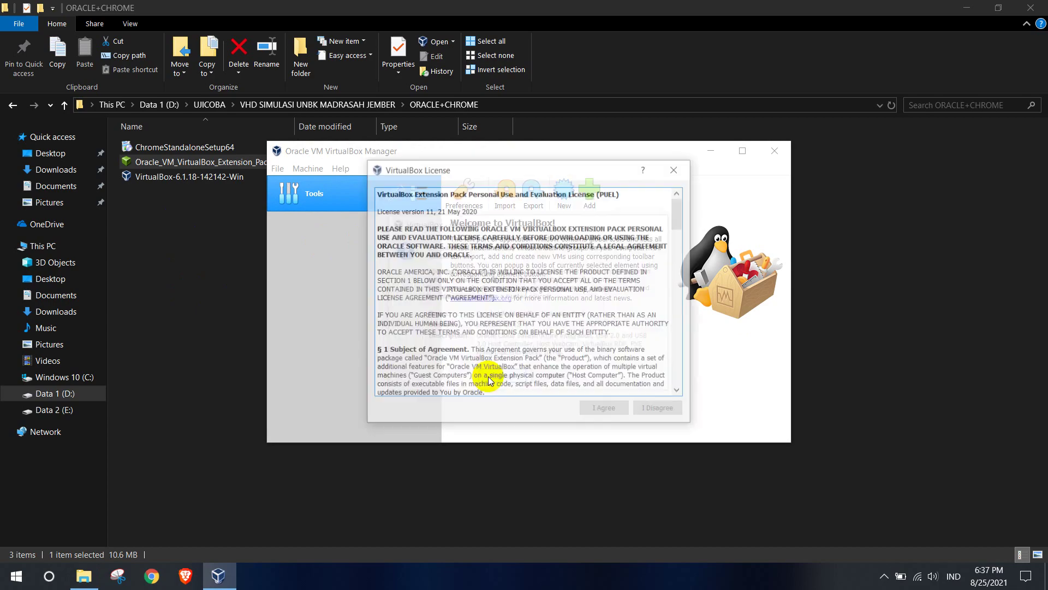
{"action": "scroll", "coordinate": [628, 311], "scroll_direction": "down", "scroll_amount": 10}
{"action": "scroll", "coordinate": [628, 311], "scroll_direction": "down", "scroll_amount": 15}
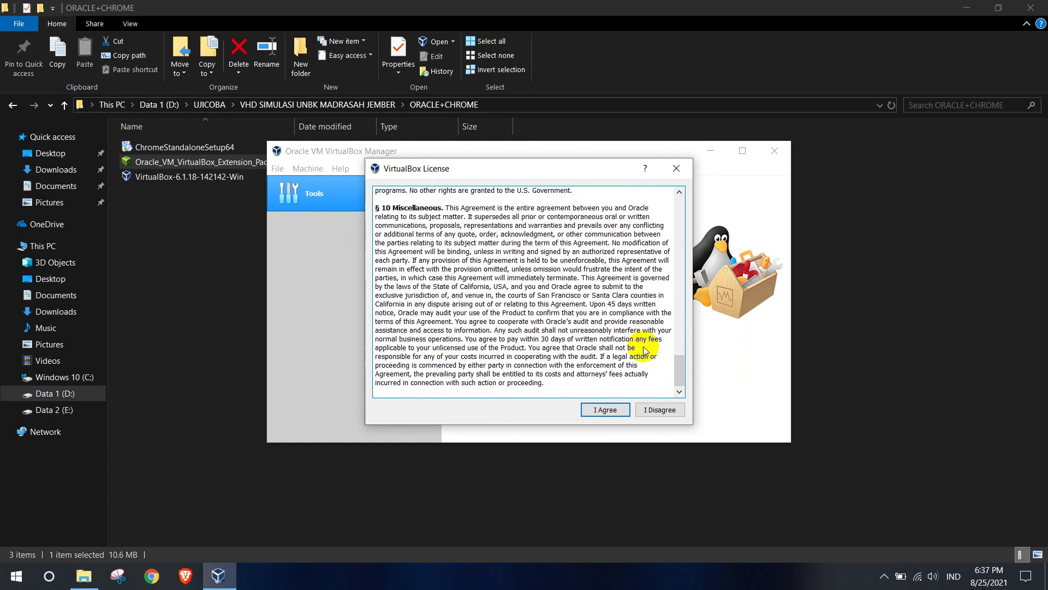
{"action": "left_click", "coordinate": [604, 411]}
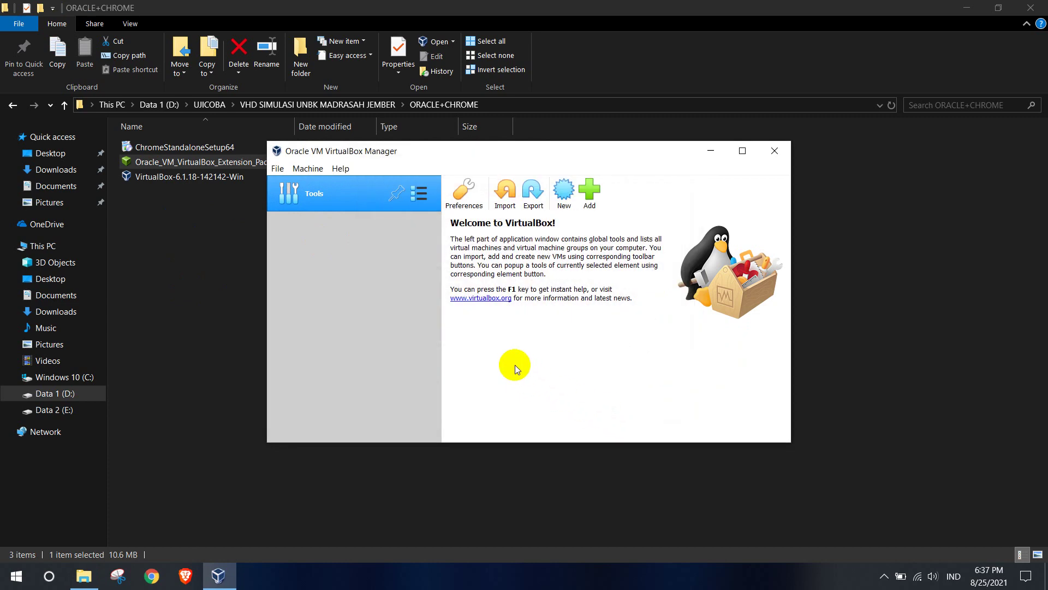
{"action": "left_click", "coordinate": [521, 330]}
{"action": "left_click", "coordinate": [774, 151]}
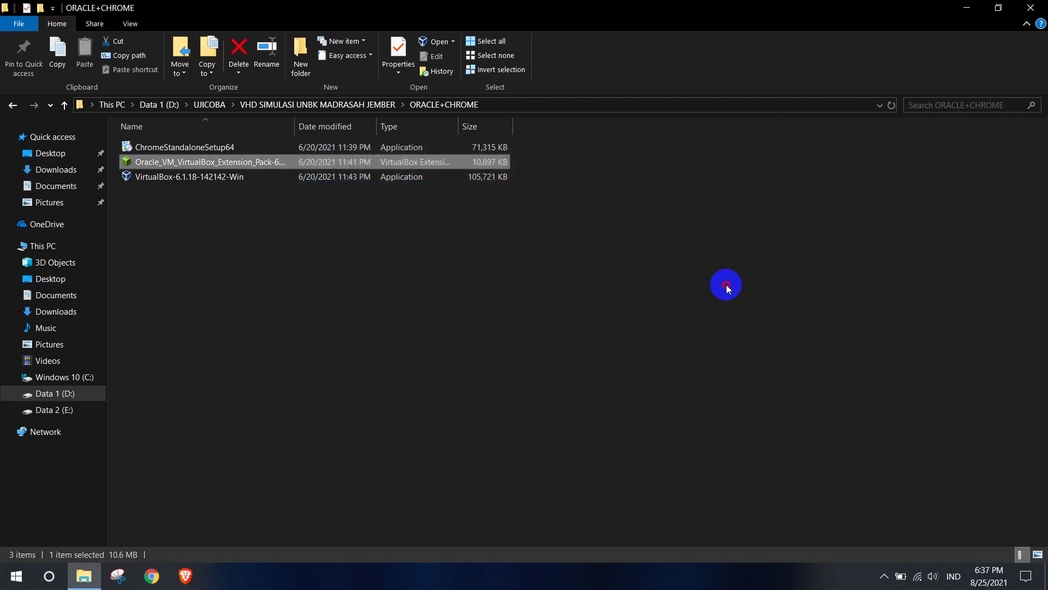
{"action": "left_click", "coordinate": [726, 284]}
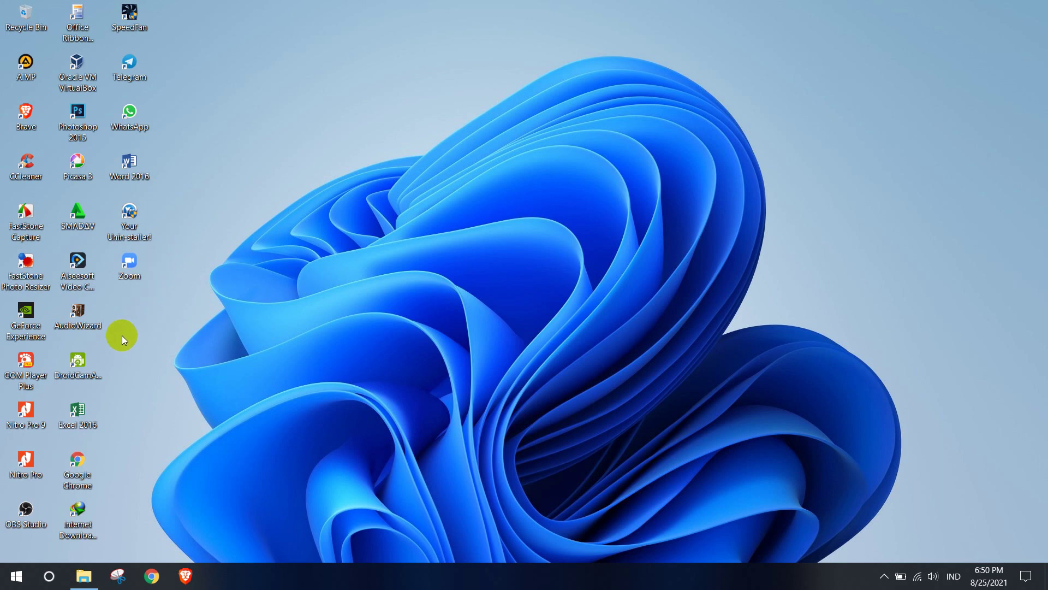
Locate the VHD ANBK 2021_FRESH file in the VHD SIMULASI UNBK MADRASAH JEMBER folder and close the folder window.
{"action": "left_click", "coordinate": [84, 576]}
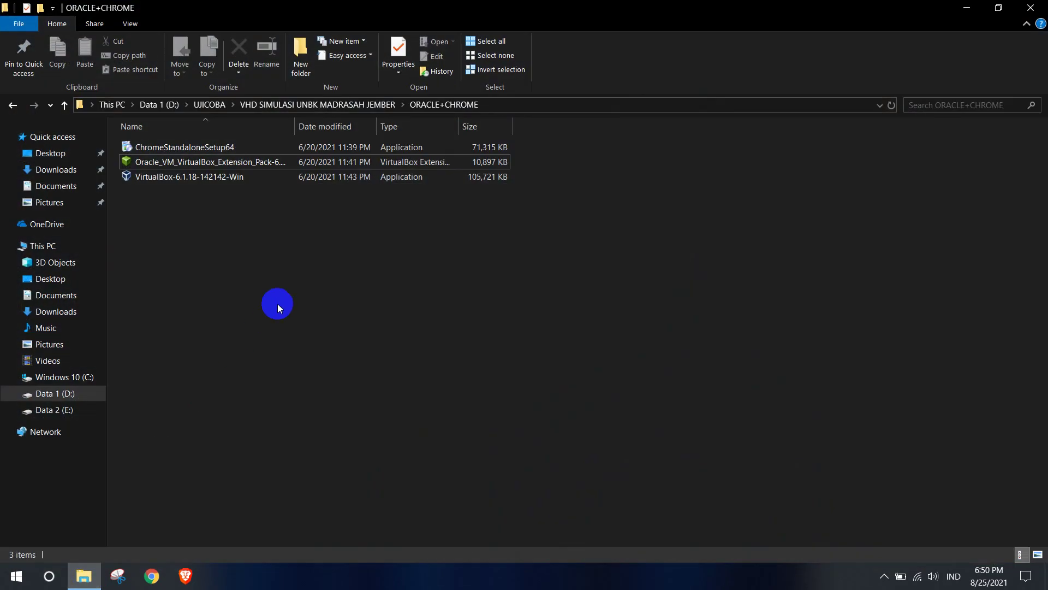
{"action": "left_click", "coordinate": [64, 105]}
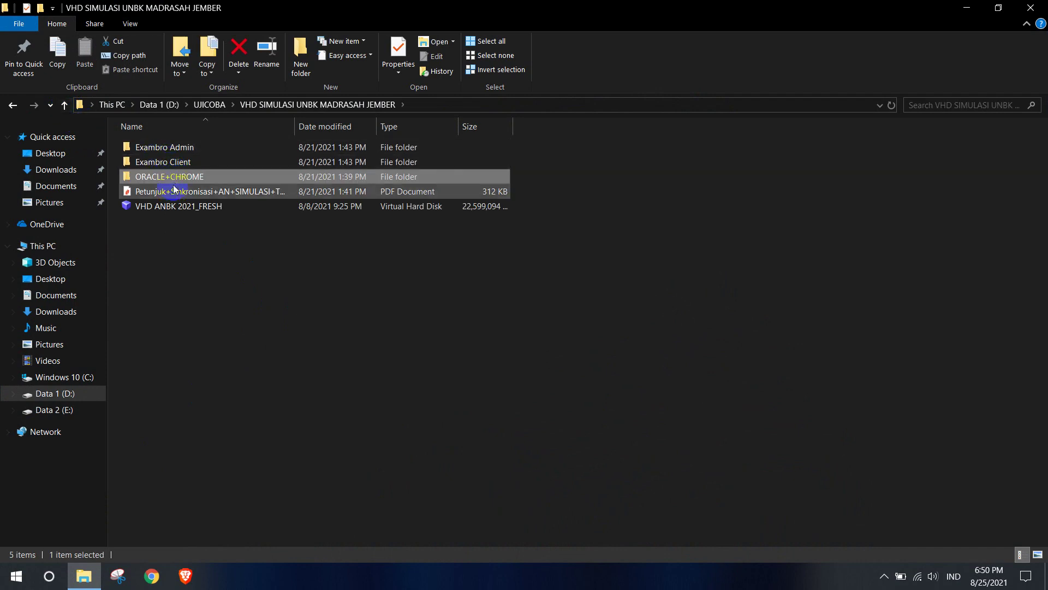
{"action": "left_click", "coordinate": [185, 207]}
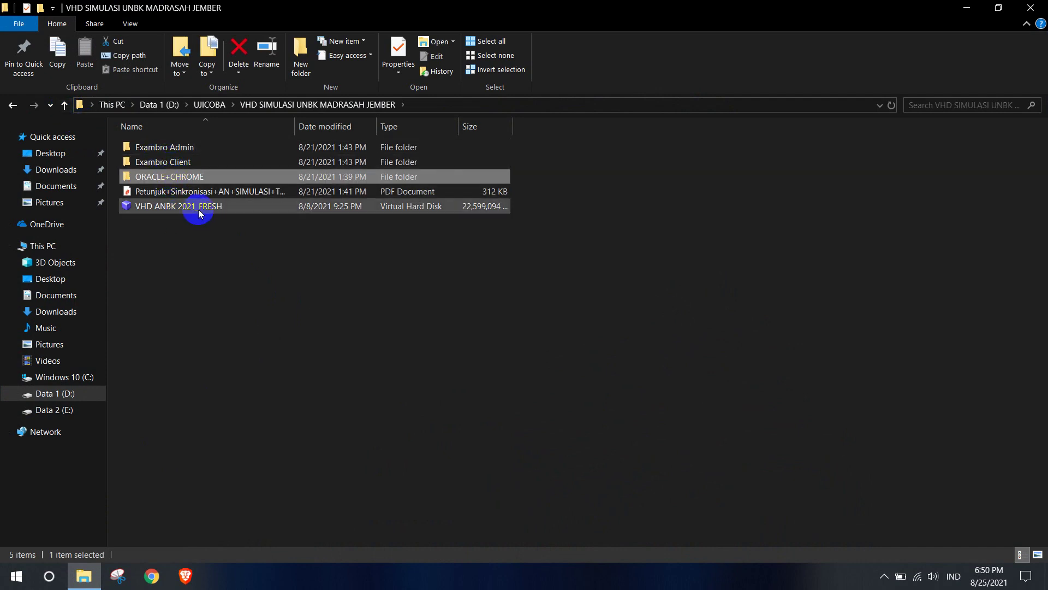
{"action": "left_click", "coordinate": [207, 260]}
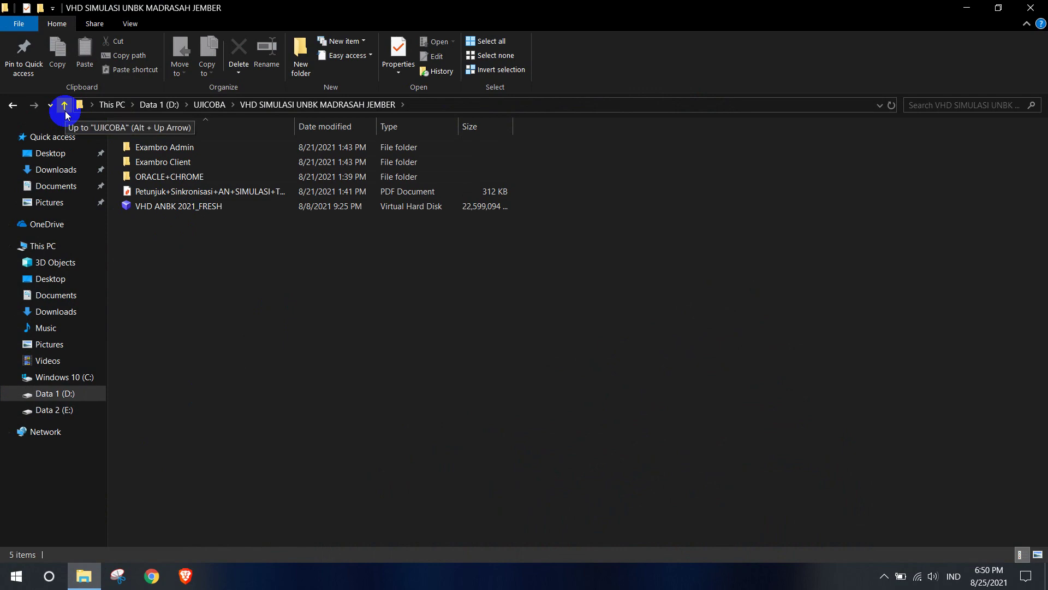
{"action": "left_click", "coordinate": [1030, 8]}
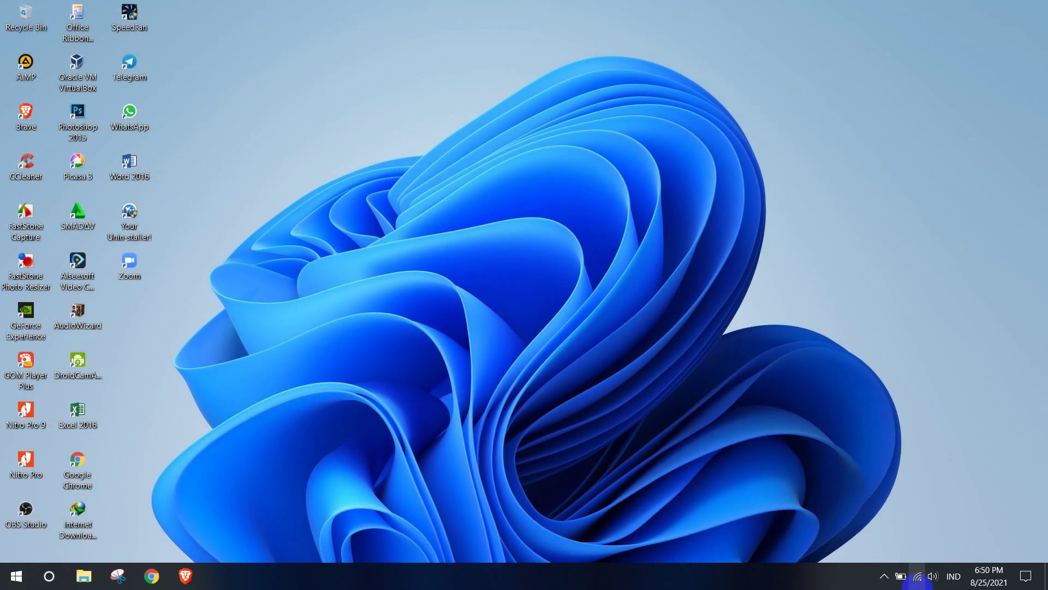
{"action": "left_click", "coordinate": [918, 576]}
{"action": "left_click", "coordinate": [755, 506]}
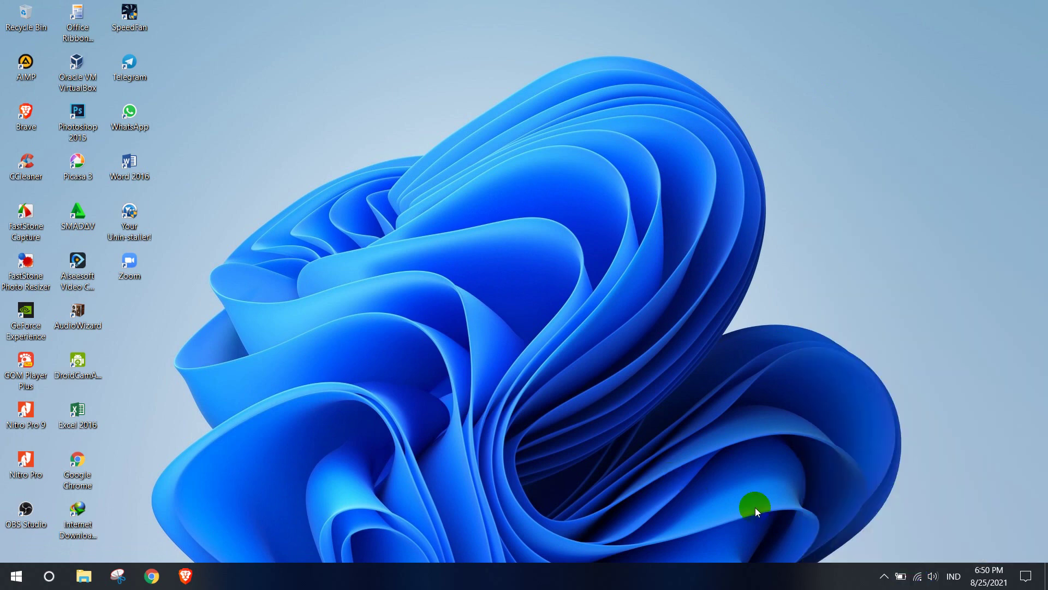
{"action": "left_click", "coordinate": [884, 576]}
{"action": "left_click", "coordinate": [668, 420]}
Start a new virtual machine in Oracle VM VirtualBox named simulasi_anbk with Windows 2012 (64-bit) as its version.
{"action": "double_click", "coordinate": [63, 75]}
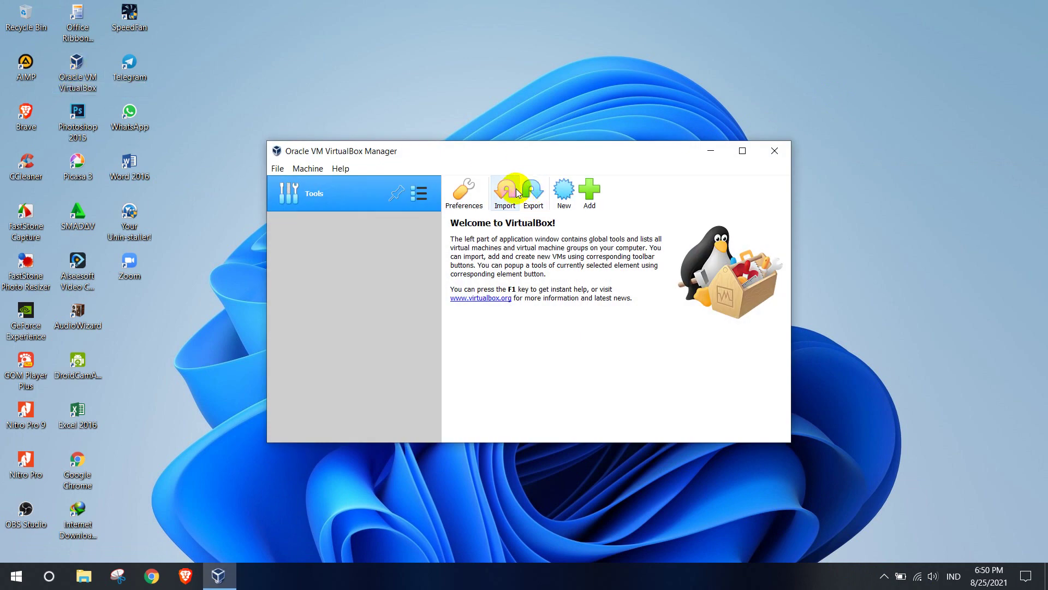
{"action": "left_click", "coordinate": [564, 194]}
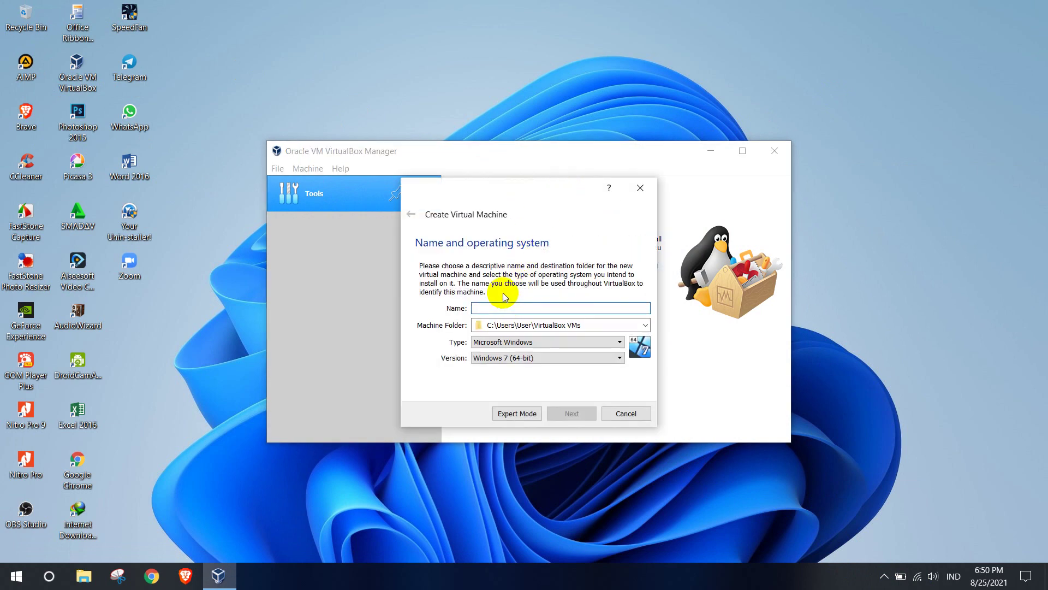
{"action": "type", "text": "simulasi_anbk"}
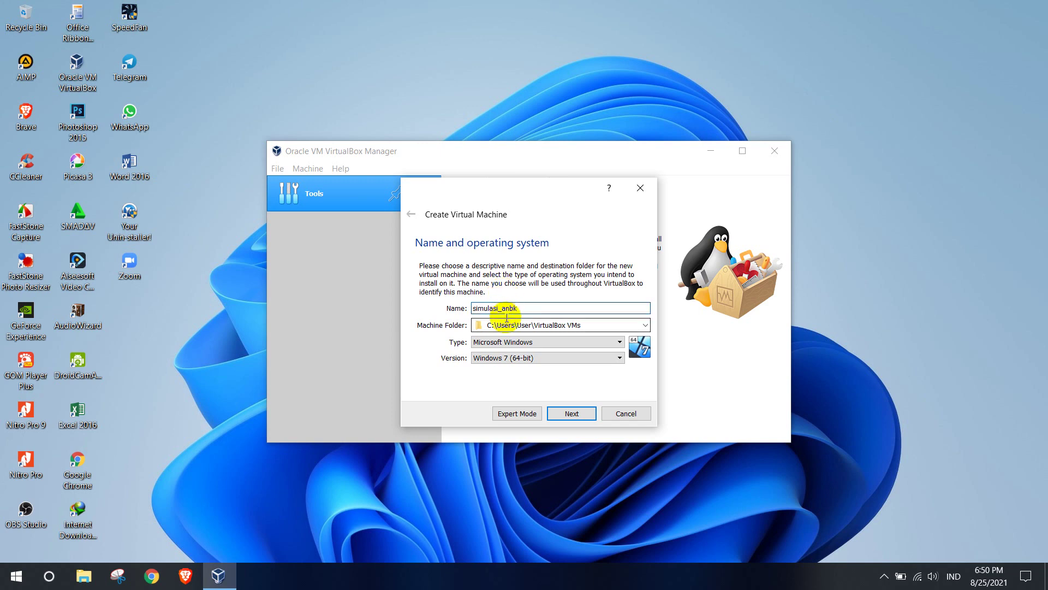
{"action": "left_click", "coordinate": [508, 358]}
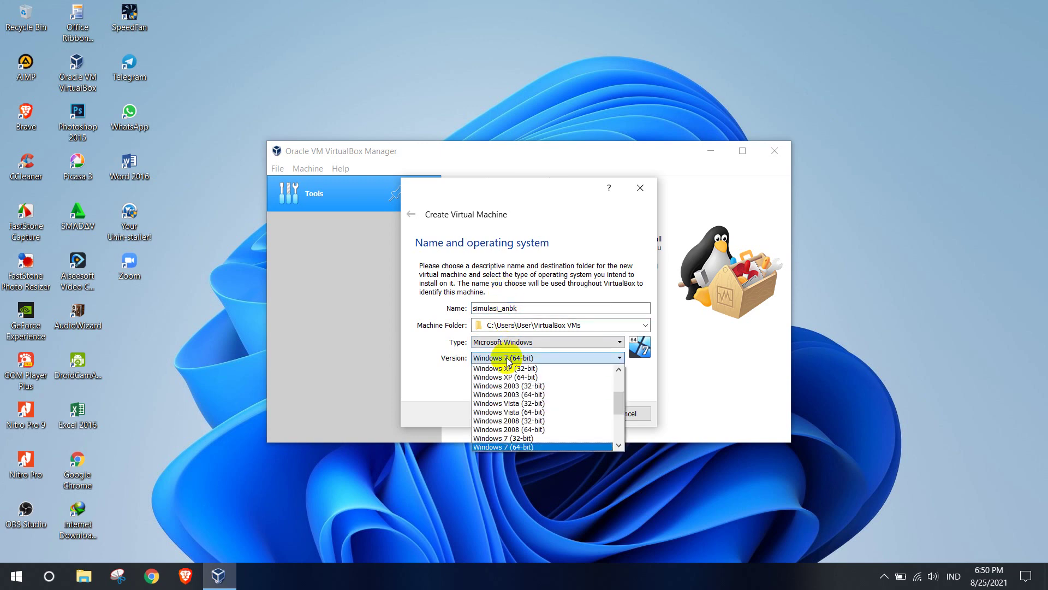
{"action": "scroll", "coordinate": [528, 430], "scroll_direction": "down", "scroll_amount": 1}
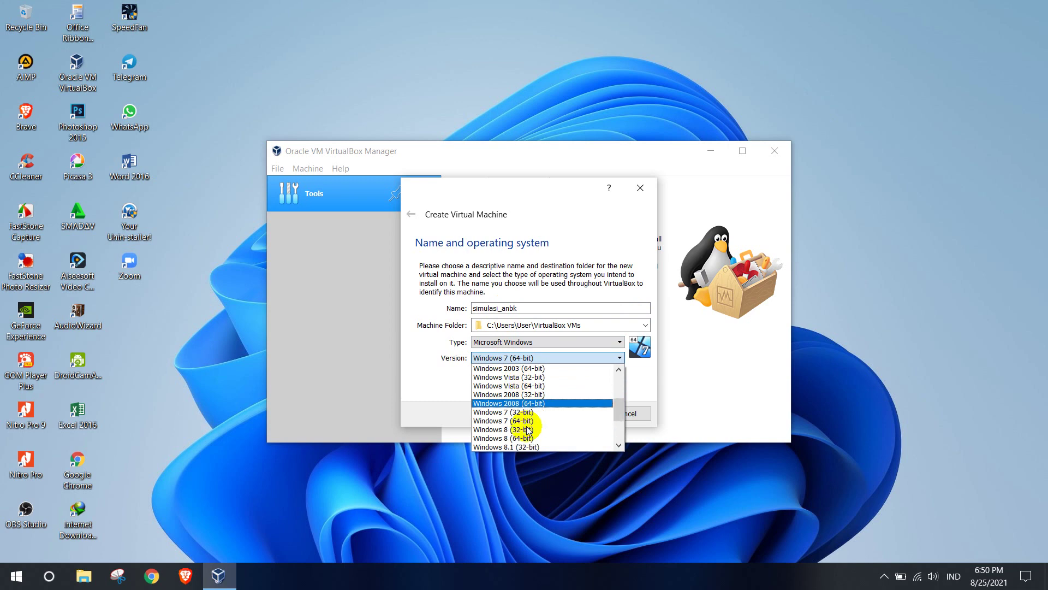
{"action": "scroll", "coordinate": [528, 437], "scroll_direction": "down", "scroll_amount": 2}
{"action": "left_click", "coordinate": [527, 442]}
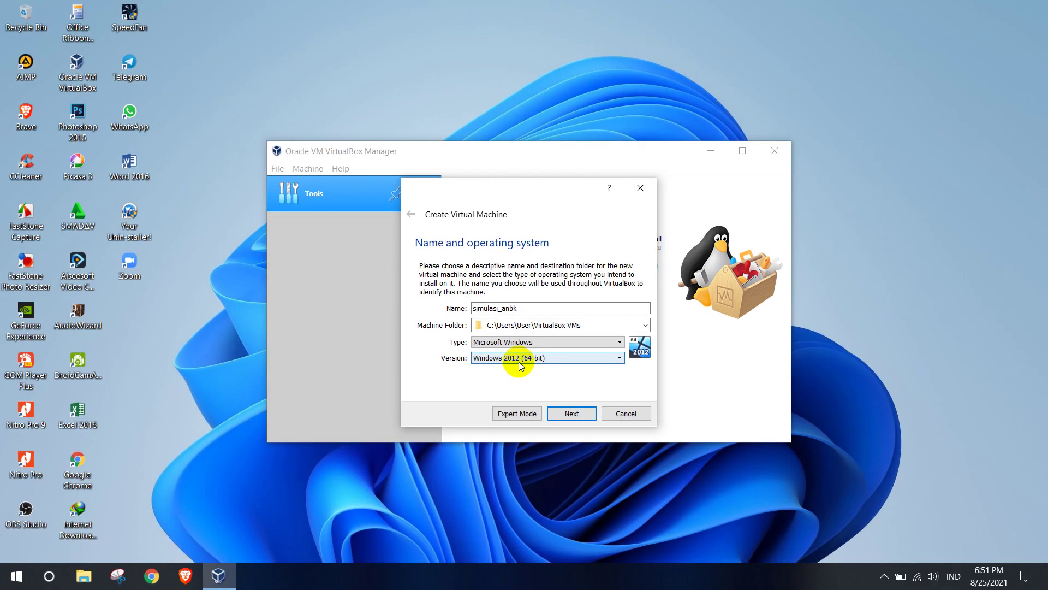
{"action": "left_click", "coordinate": [571, 413]}
Set the new virtual machine's memory size to 4096 MB.
{"action": "double_click", "coordinate": [618, 307]}
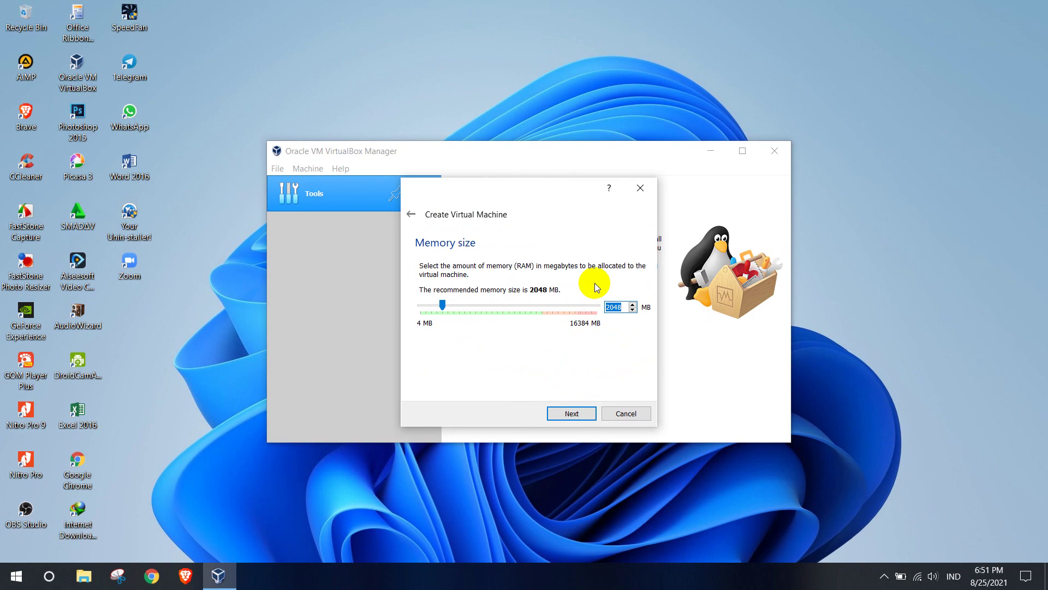
{"action": "type", "text": "5020"}
{"action": "key", "text": "BackSpace"}
{"action": "key", "text": "BackSpace"}
{"action": "key", "text": "BackSpace"}
{"action": "key", "text": "BackSpace"}
{"action": "type", "text": "4096"}
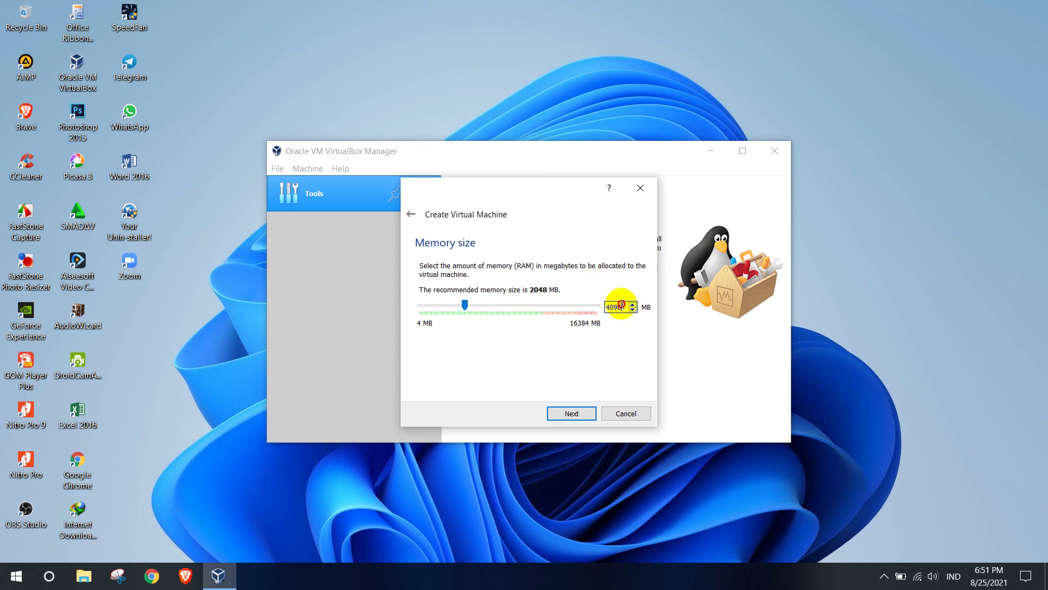
Set the new virtual machine's memory size to 5020 MB and continue to the hard disk options.
{"action": "double_click", "coordinate": [615, 307]}
{"action": "type", "text": "5020"}
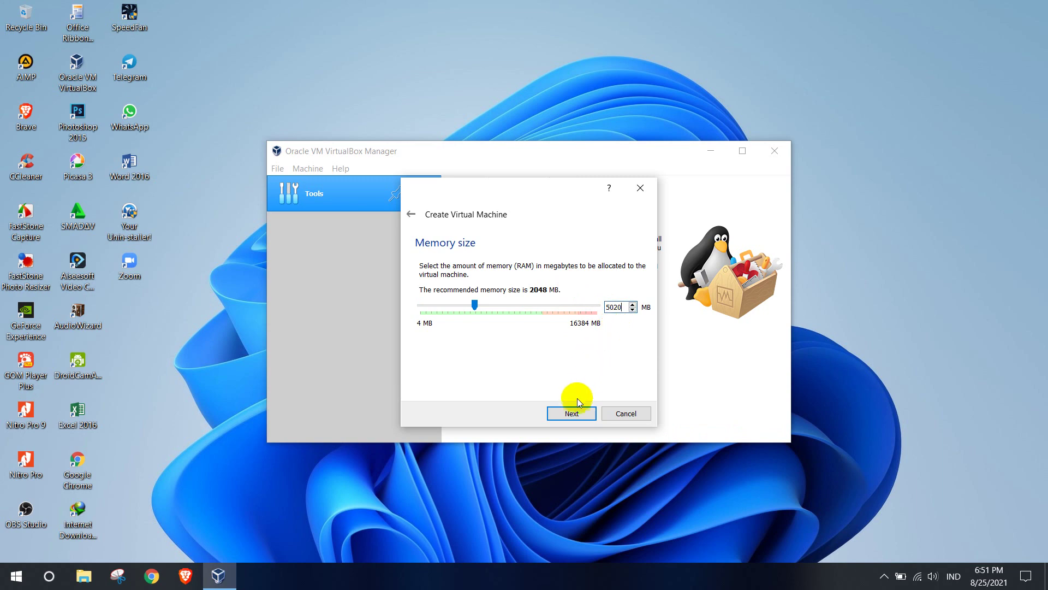
{"action": "left_click", "coordinate": [572, 414]}
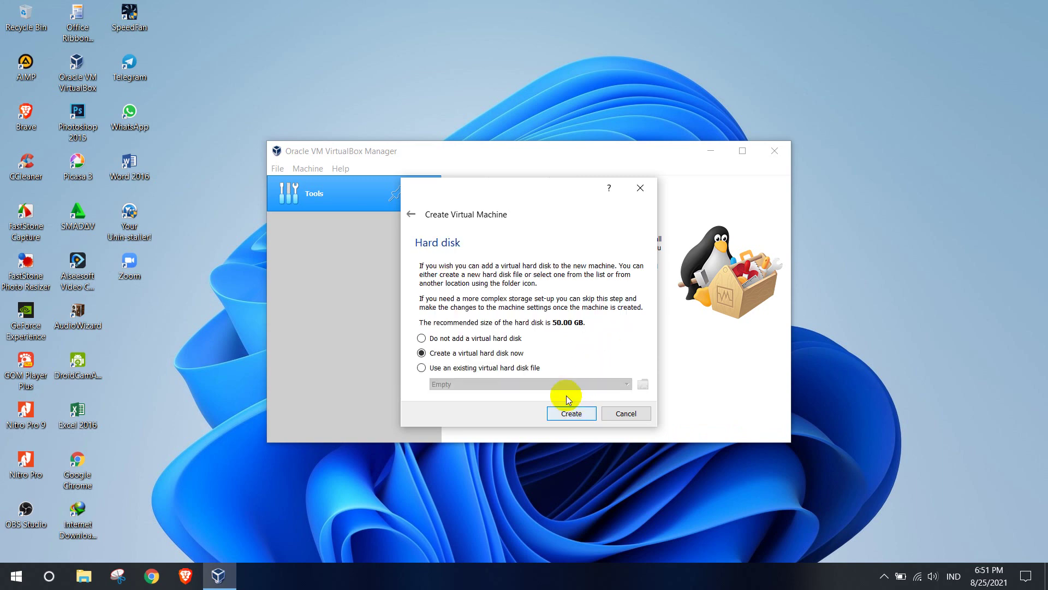
Choose an existing virtual hard disk file and add VHD ANBK 2021_FRESH from the VHD SIMULASI UNBK MADRASAH JEMBER folder in D:\UJICOBA.
{"action": "left_click", "coordinate": [508, 369]}
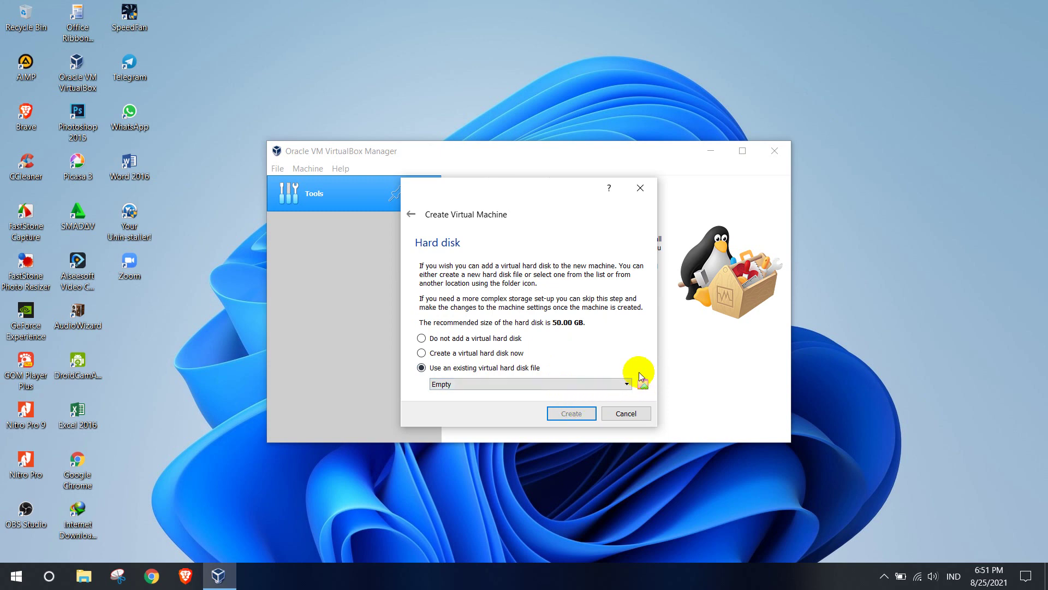
{"action": "left_click", "coordinate": [643, 385]}
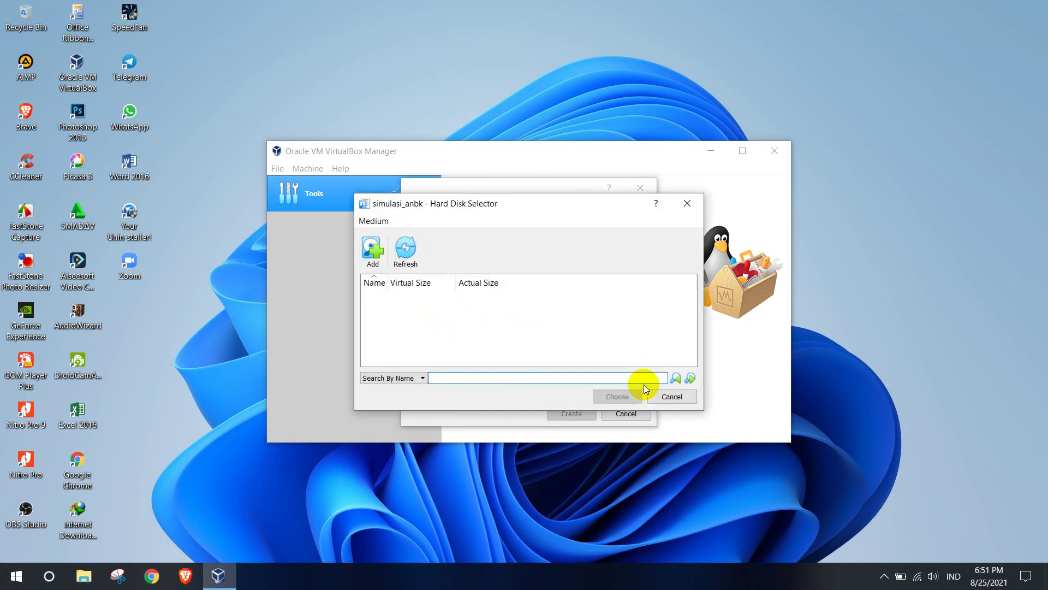
{"action": "left_click", "coordinate": [373, 251]}
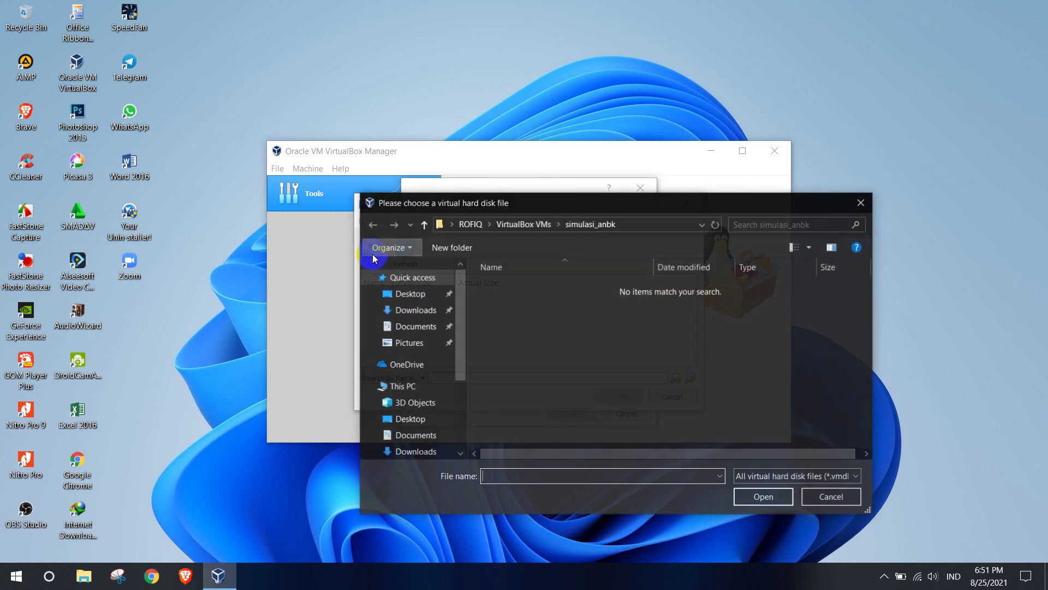
{"action": "left_click", "coordinate": [461, 418]}
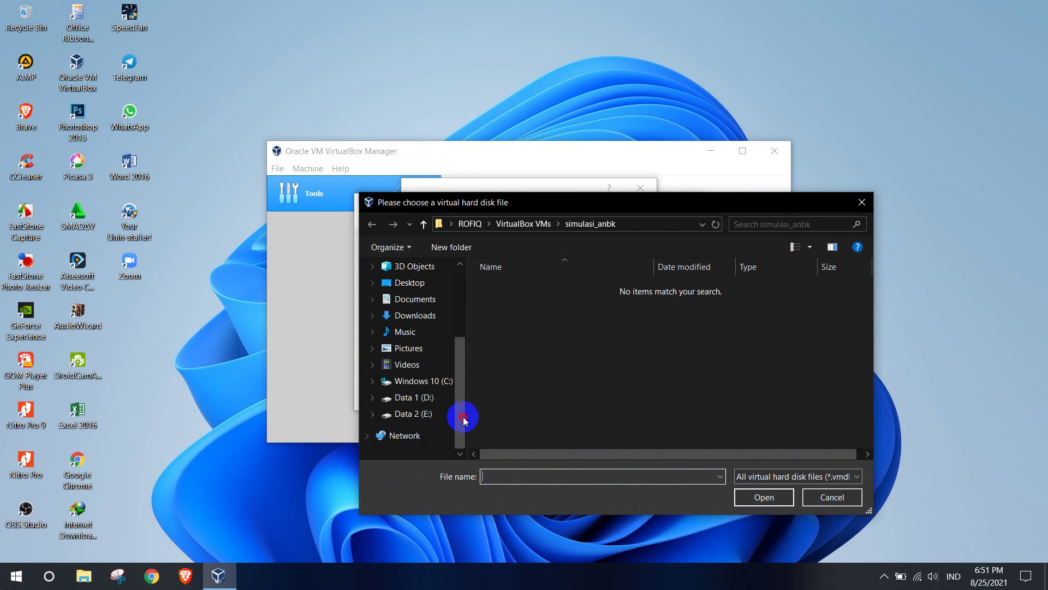
{"action": "left_click", "coordinate": [423, 397]}
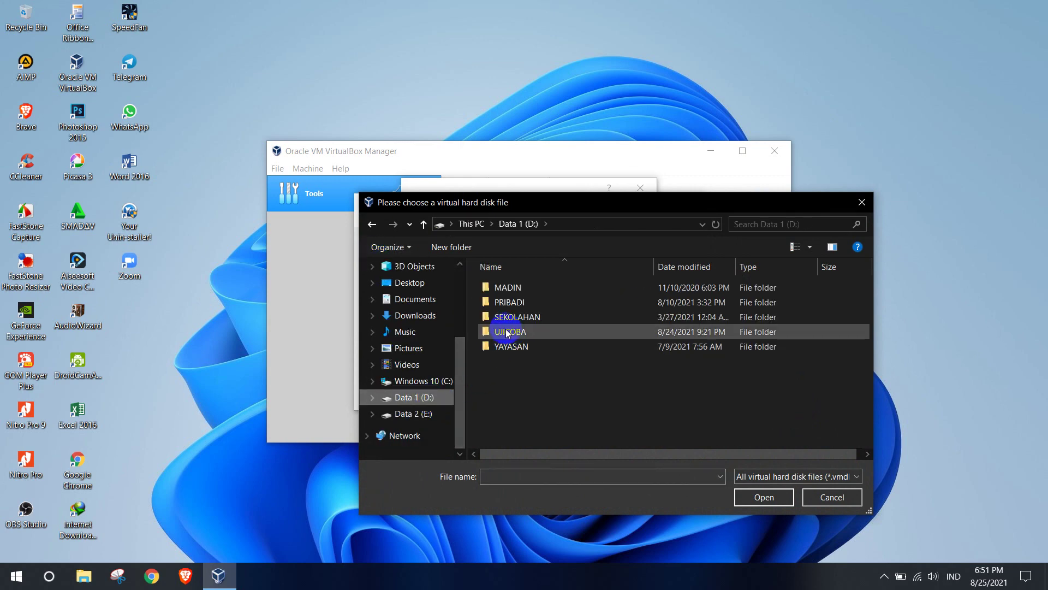
{"action": "double_click", "coordinate": [507, 331]}
{"action": "double_click", "coordinate": [503, 289]}
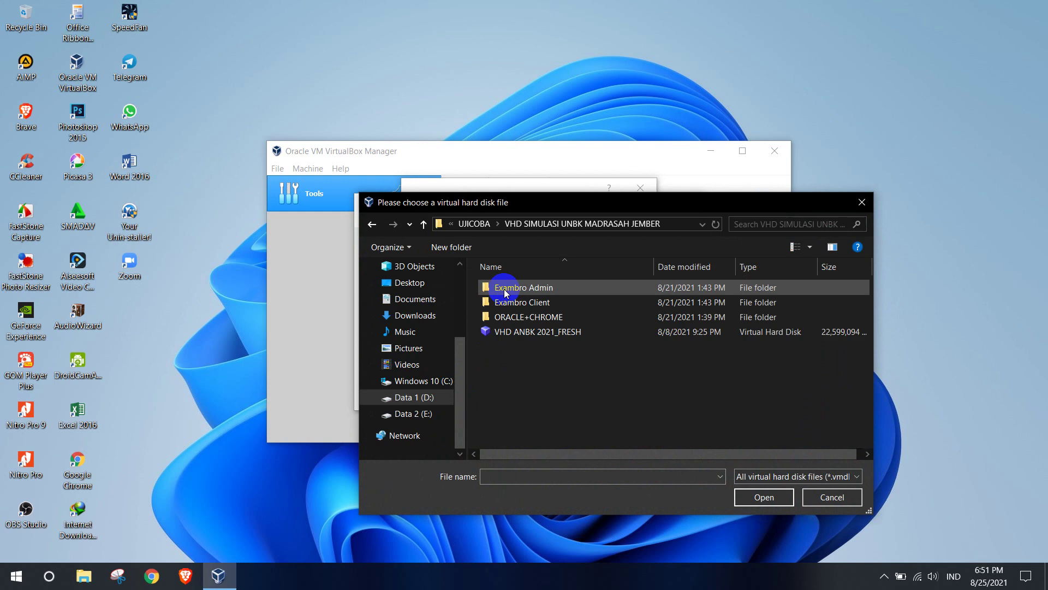
{"action": "double_click", "coordinate": [504, 333]}
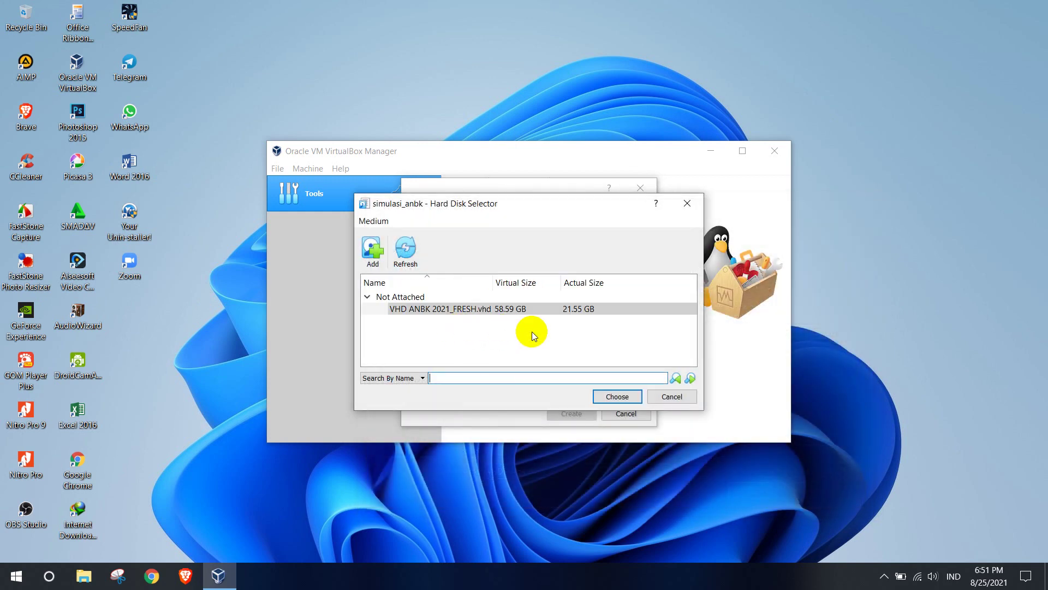
Assign VHD ANBK 2021_FRESH.vhd as the machine's hard disk and create the virtual machine.
{"action": "left_click", "coordinate": [606, 309]}
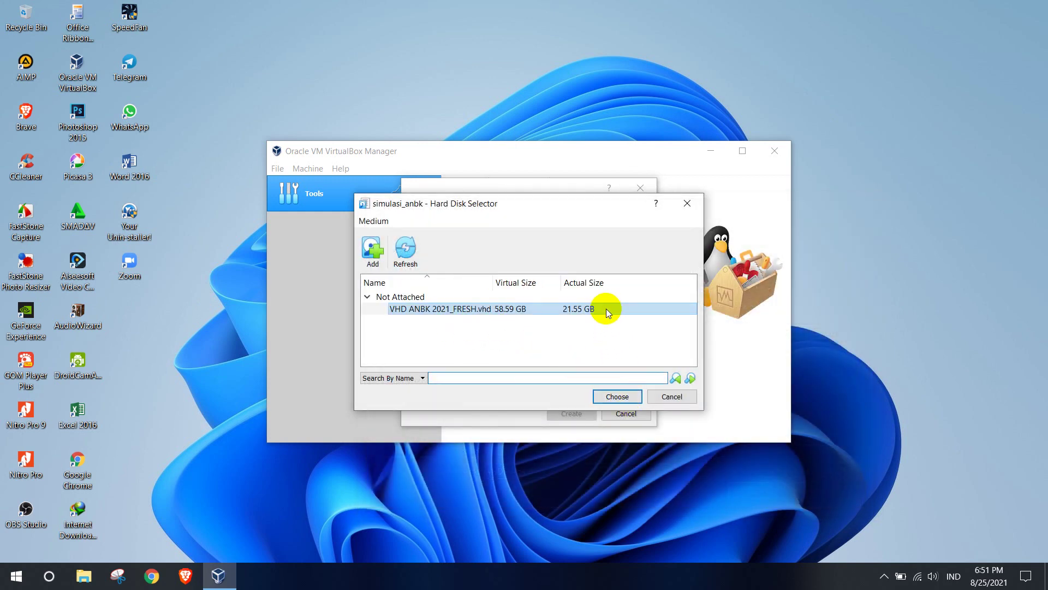
{"action": "left_click", "coordinate": [620, 397]}
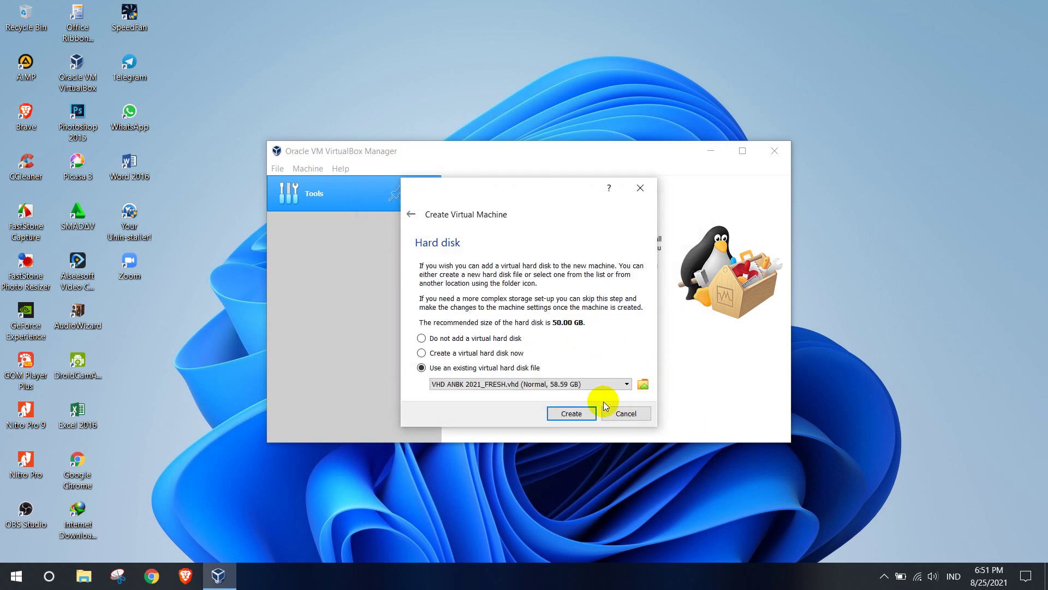
{"action": "left_click", "coordinate": [565, 416]}
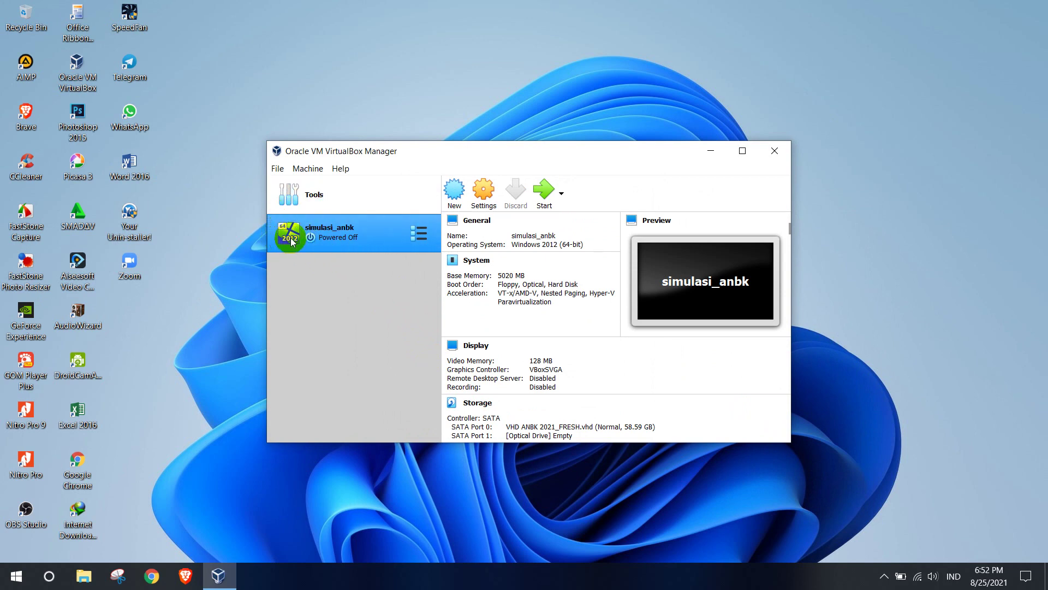
In the simulasi_anbk machine's system settings, enable Hardware Clock in UTC Time and set the number of processors to 2.
{"action": "left_click", "coordinate": [485, 193]}
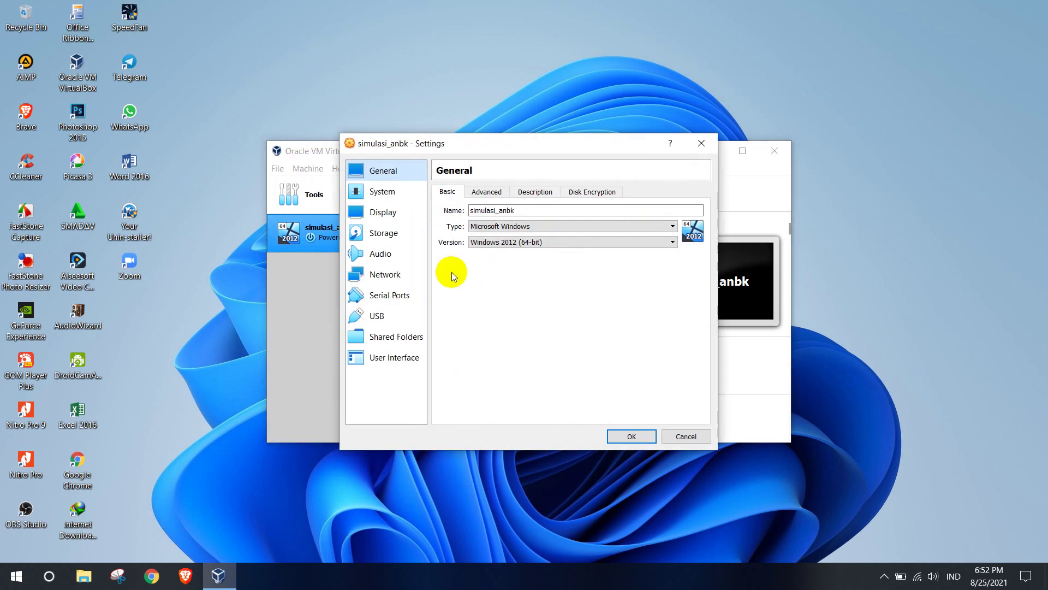
{"action": "left_click", "coordinate": [392, 190]}
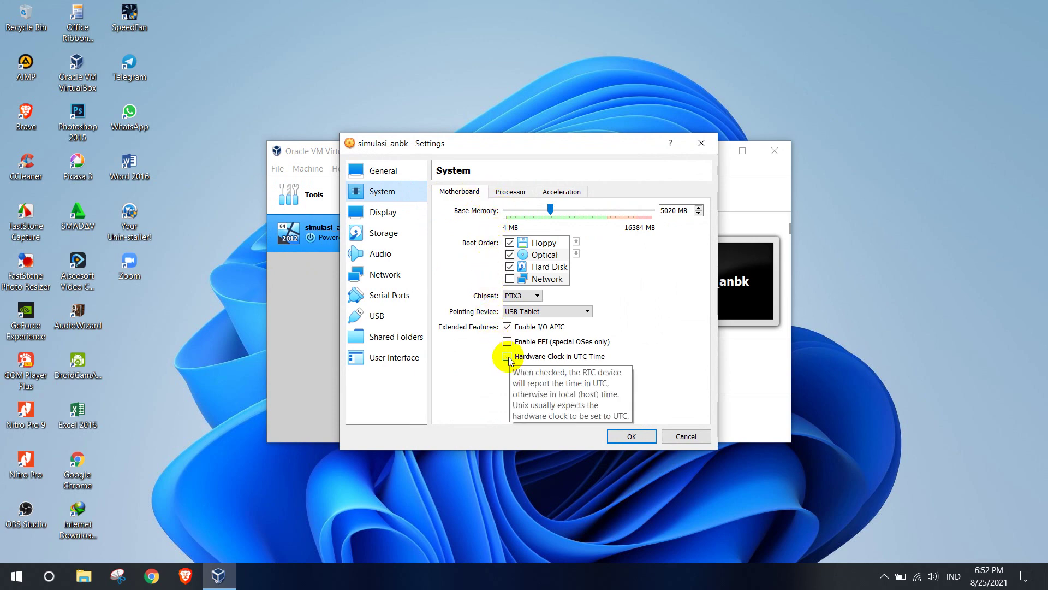
{"action": "left_click", "coordinate": [501, 193]}
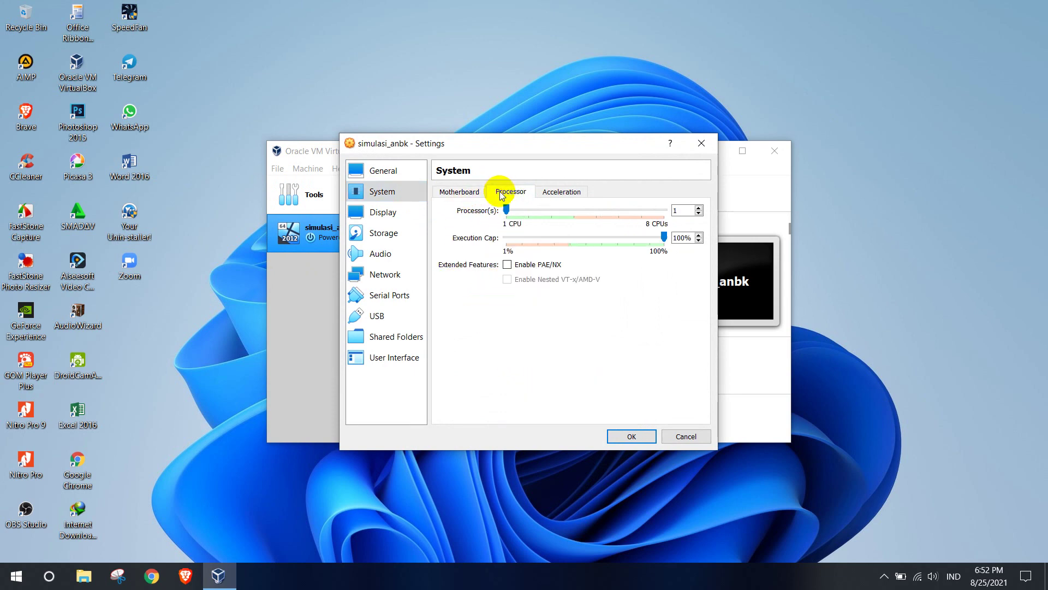
{"action": "left_click", "coordinate": [699, 207]}
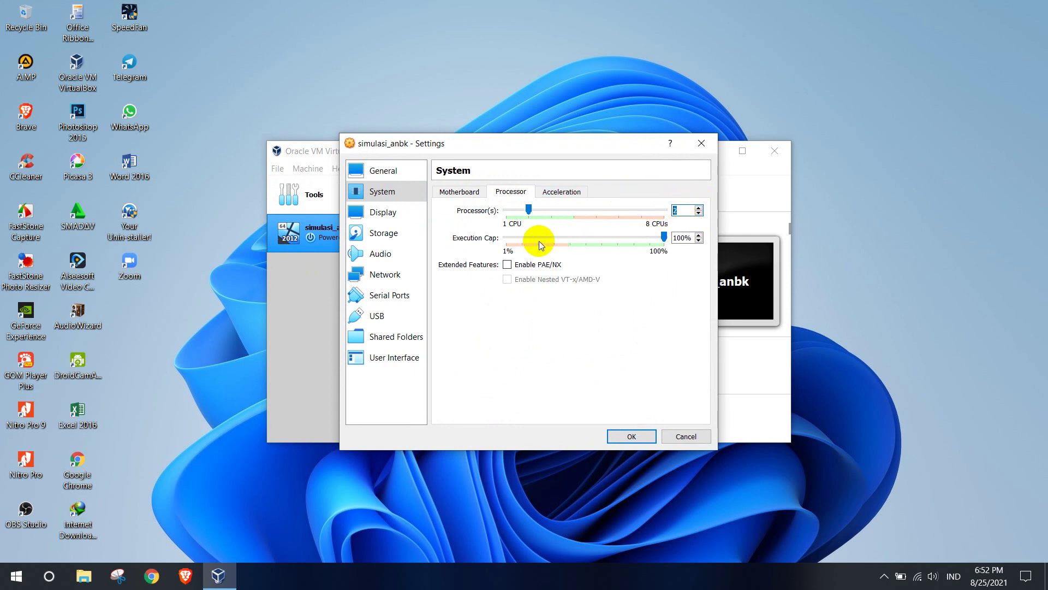
{"action": "left_click", "coordinate": [699, 208]}
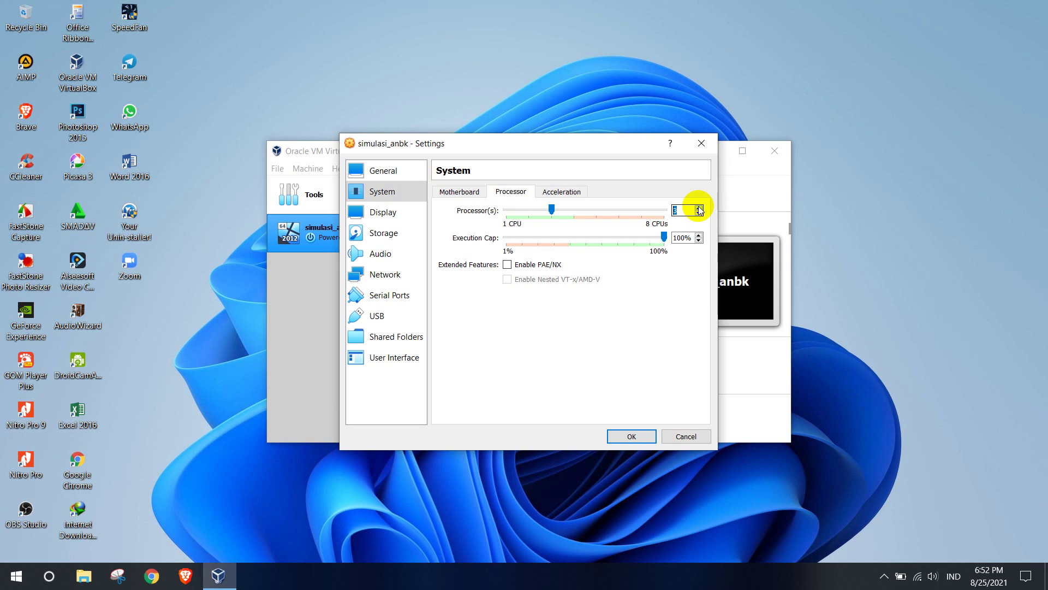
{"action": "left_click", "coordinate": [699, 214]}
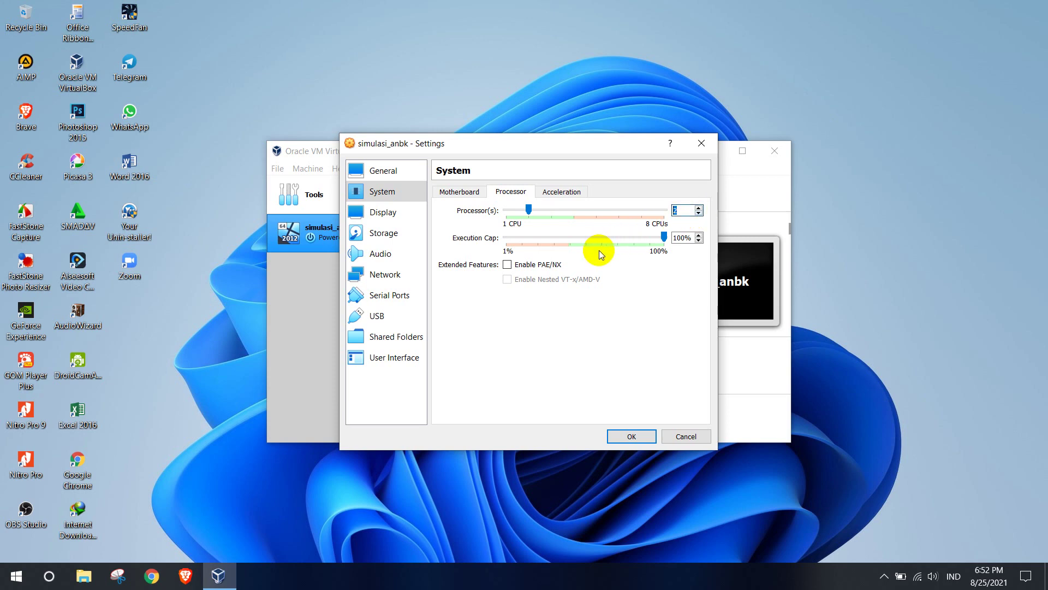
{"action": "left_click", "coordinate": [562, 192]}
{"action": "left_click", "coordinate": [511, 192]}
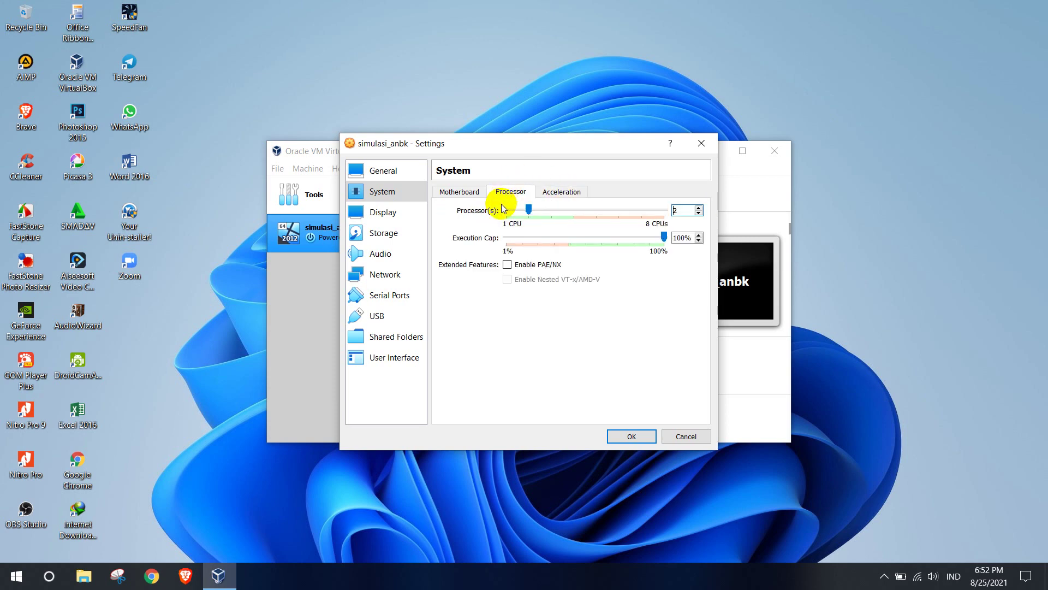
{"action": "left_click", "coordinate": [461, 192]}
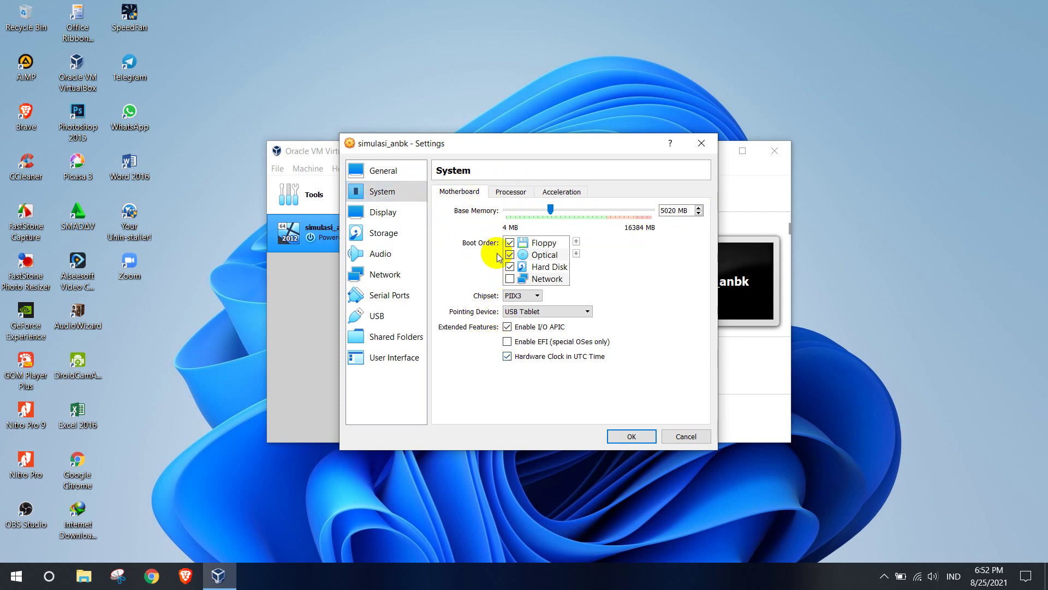
{"action": "left_click", "coordinate": [502, 191]}
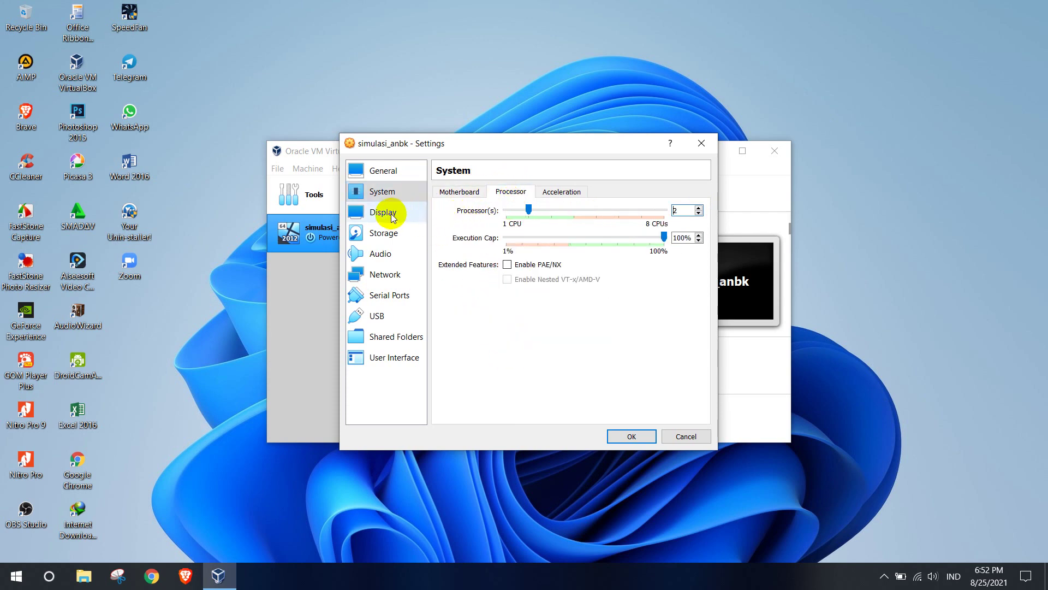
Attach the machine's network Adapter 1 to a Bridged Adapter using the Realtek PCIe GBE Family Controller.
{"action": "left_click", "coordinate": [388, 278]}
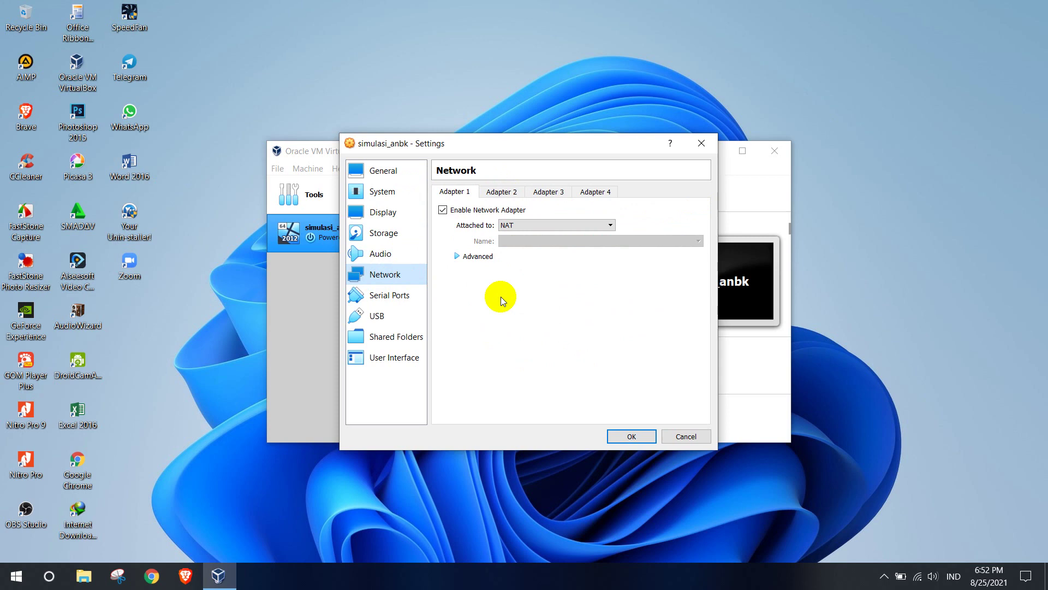
{"action": "left_click", "coordinate": [513, 225]}
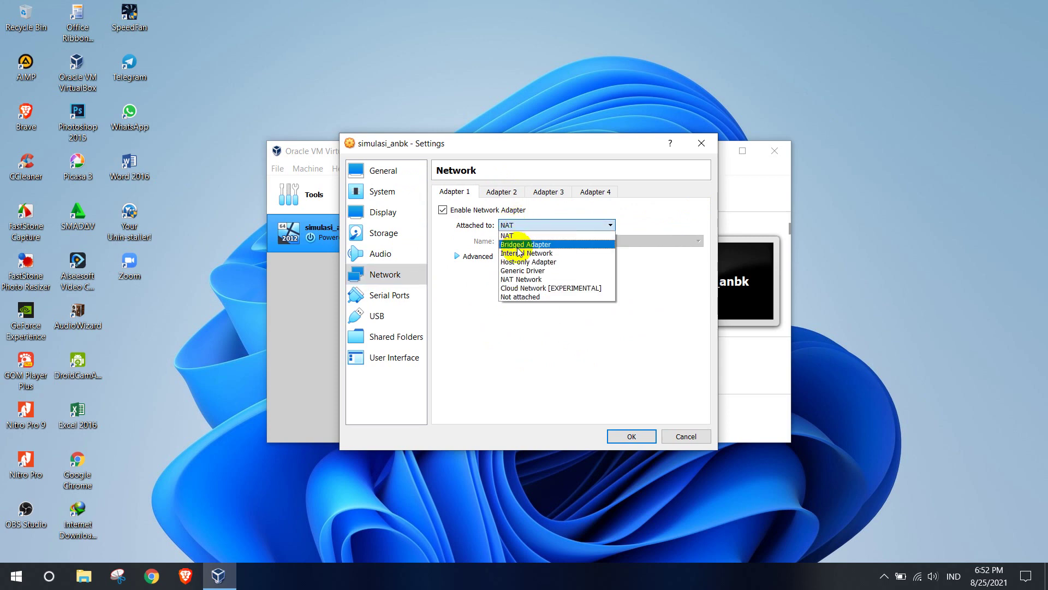
{"action": "left_click", "coordinate": [518, 247]}
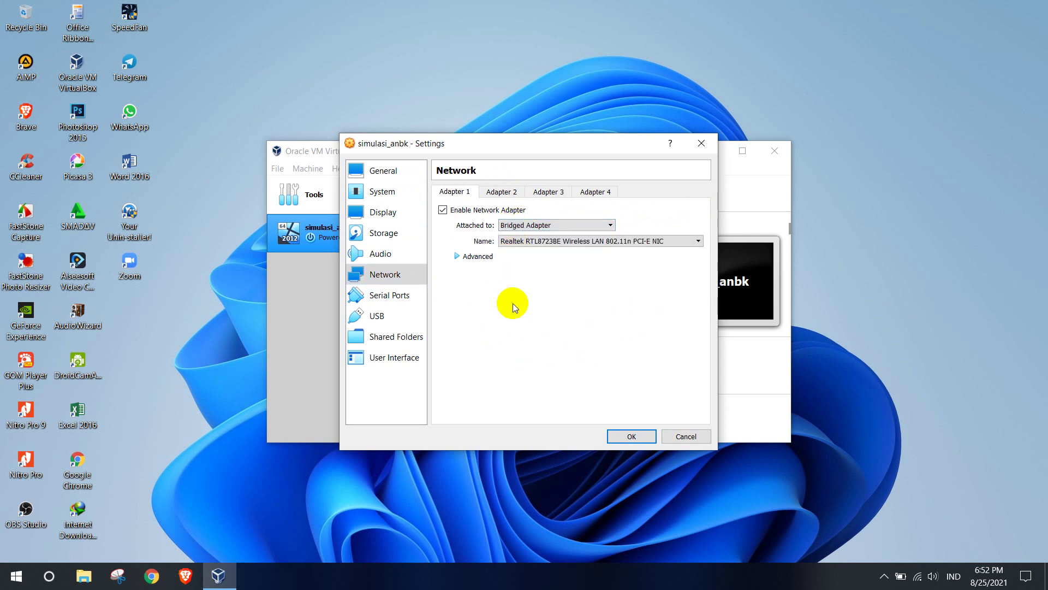
{"action": "left_click", "coordinate": [523, 242]}
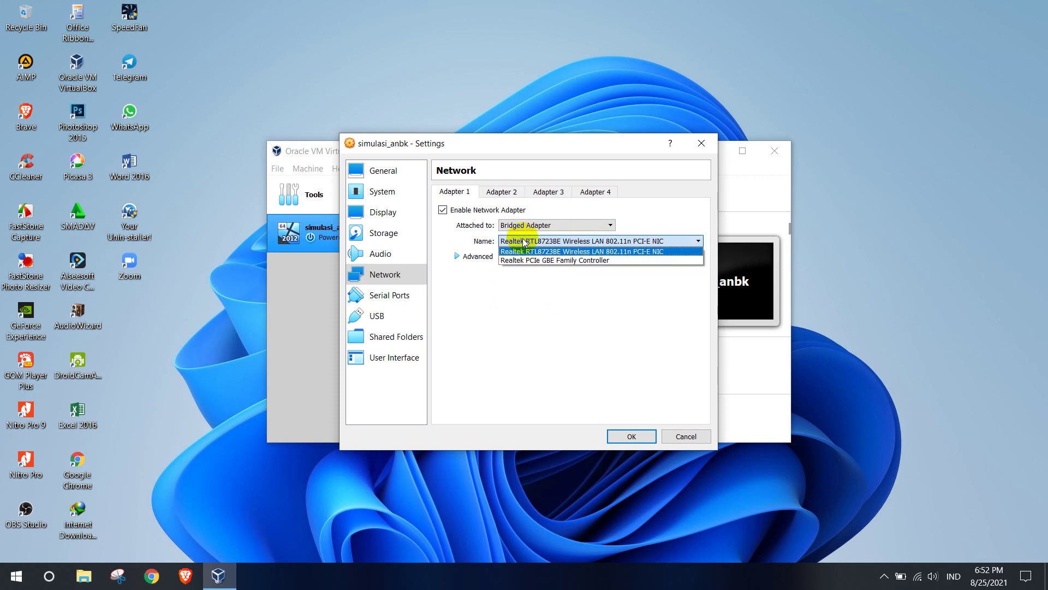
{"action": "left_click", "coordinate": [519, 260]}
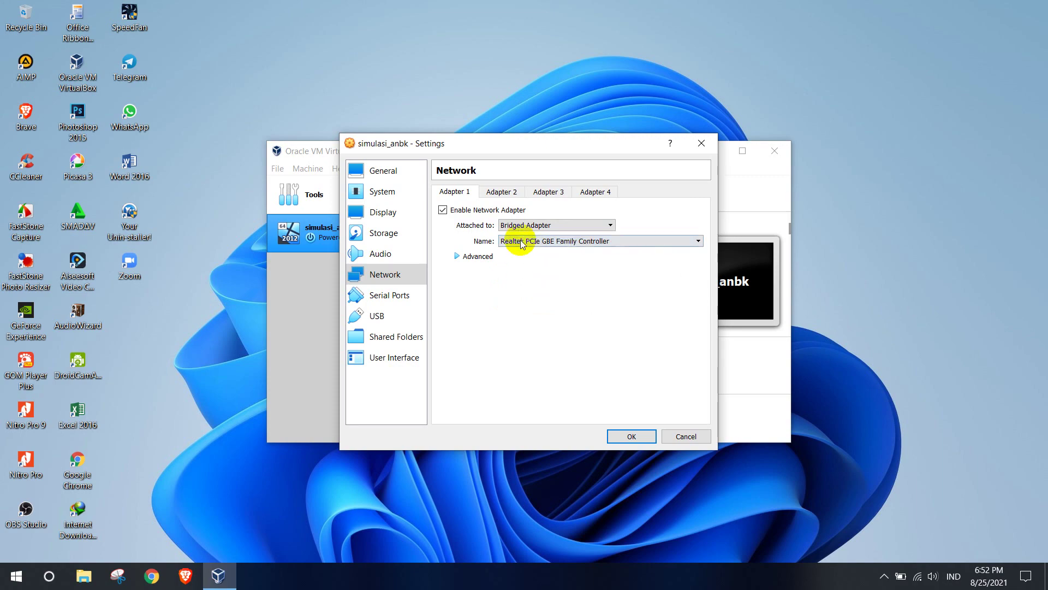
Examine the Windows network connections to see which device names belong to Ethernet and Wi-Fi, and close the windows.
{"action": "right_click", "coordinate": [923, 573]}
{"action": "left_click", "coordinate": [919, 554]}
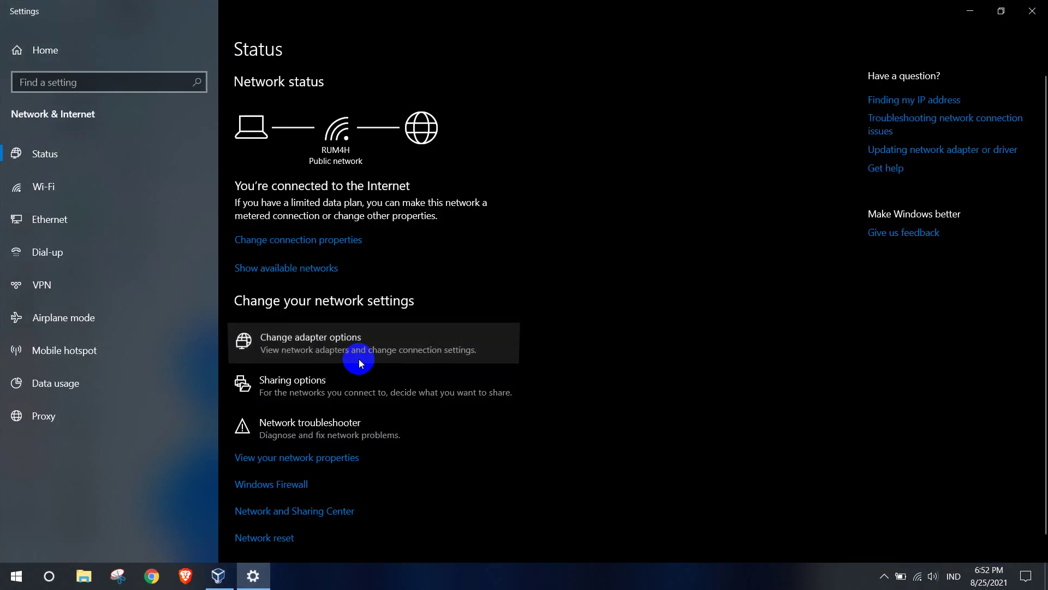
{"action": "left_click", "coordinate": [359, 350]}
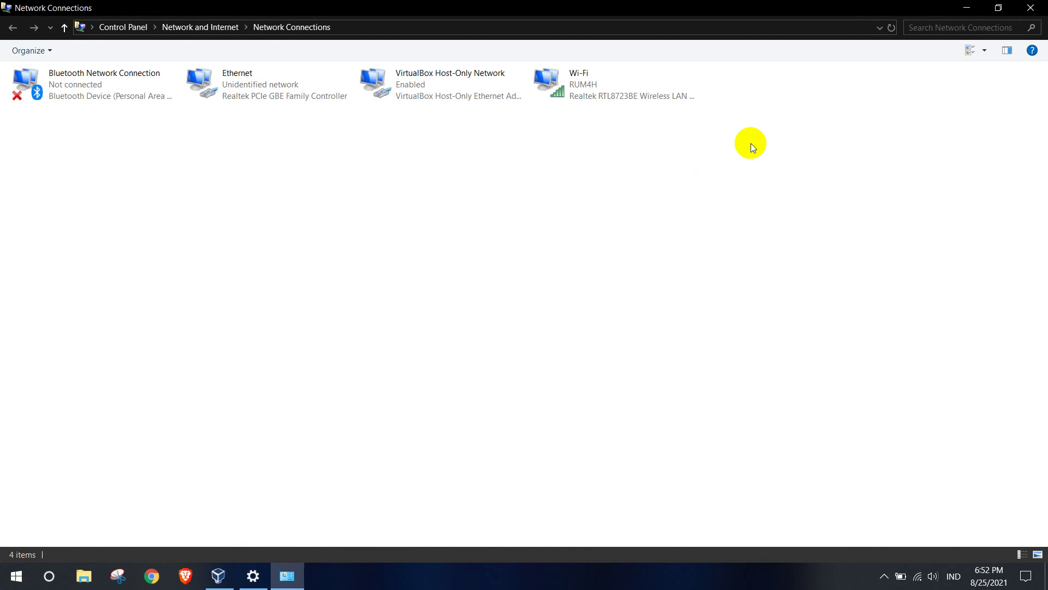
{"action": "left_click", "coordinate": [997, 8]}
{"action": "left_click", "coordinate": [1031, 8]}
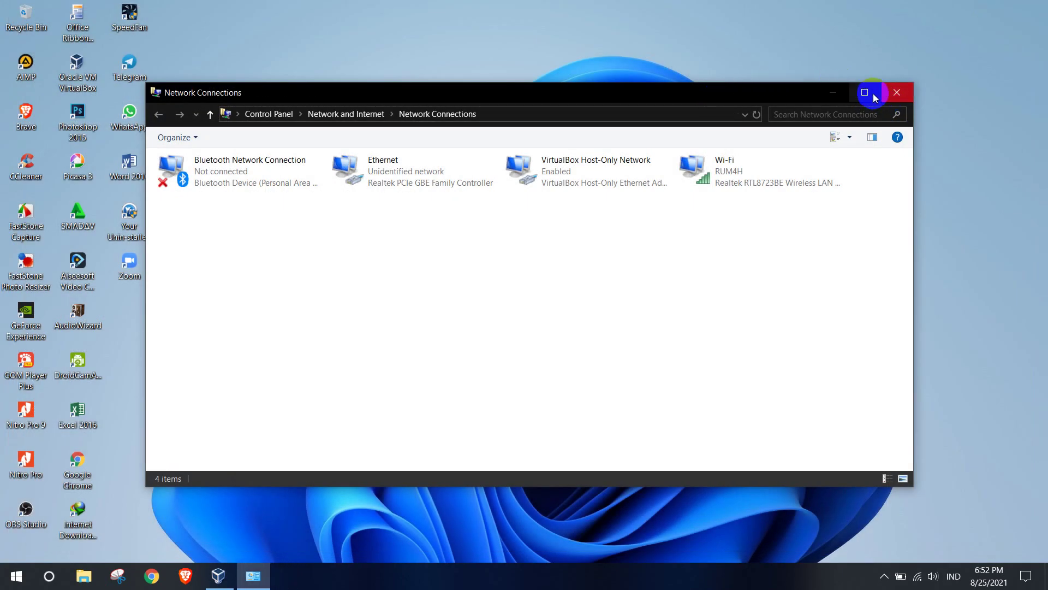
{"action": "left_click", "coordinate": [872, 95]}
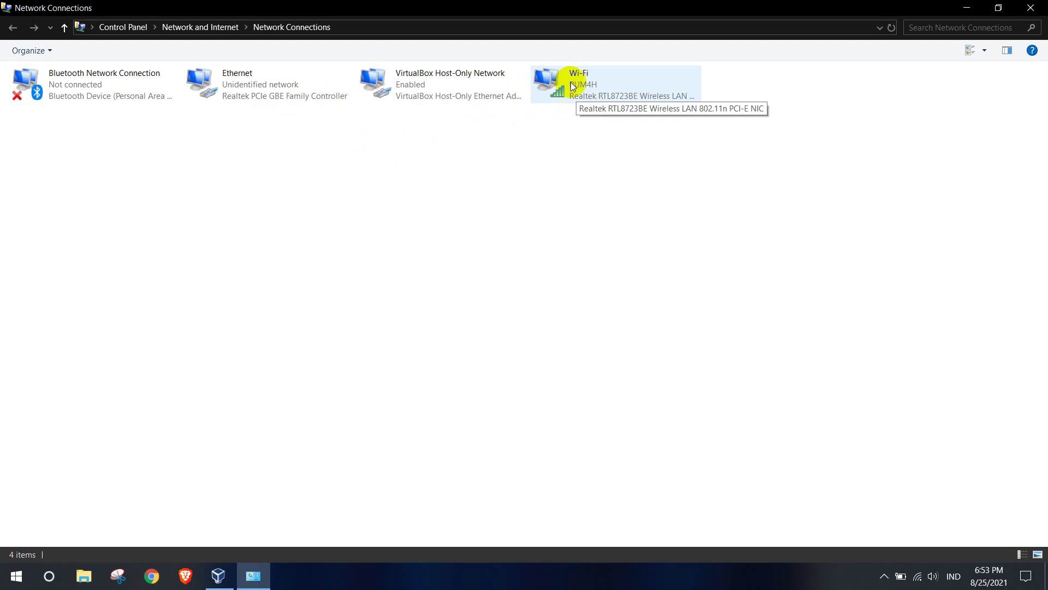
{"action": "left_click", "coordinate": [282, 92]}
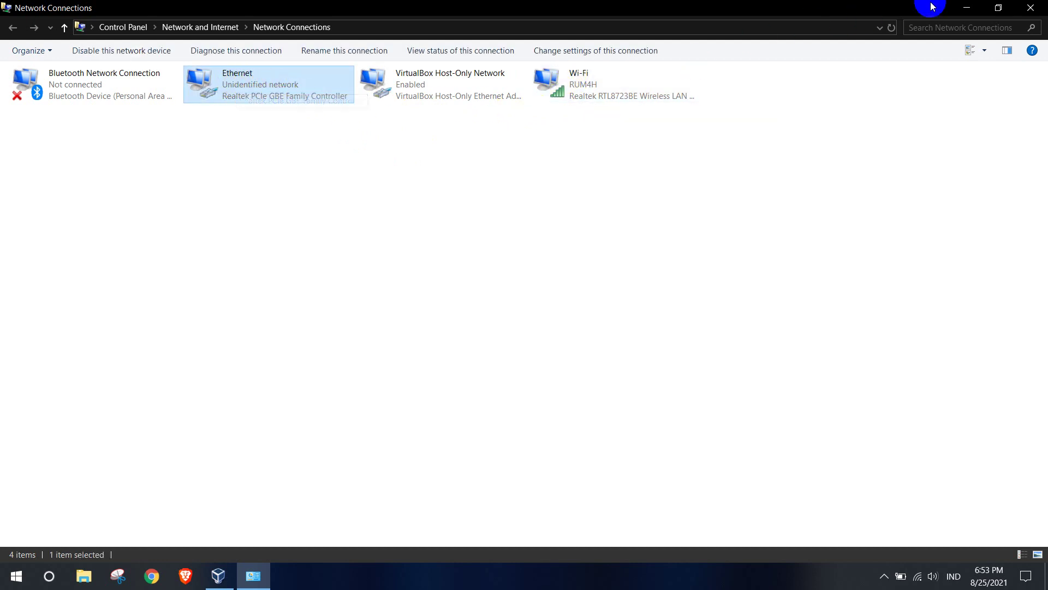
{"action": "left_click", "coordinate": [1031, 8]}
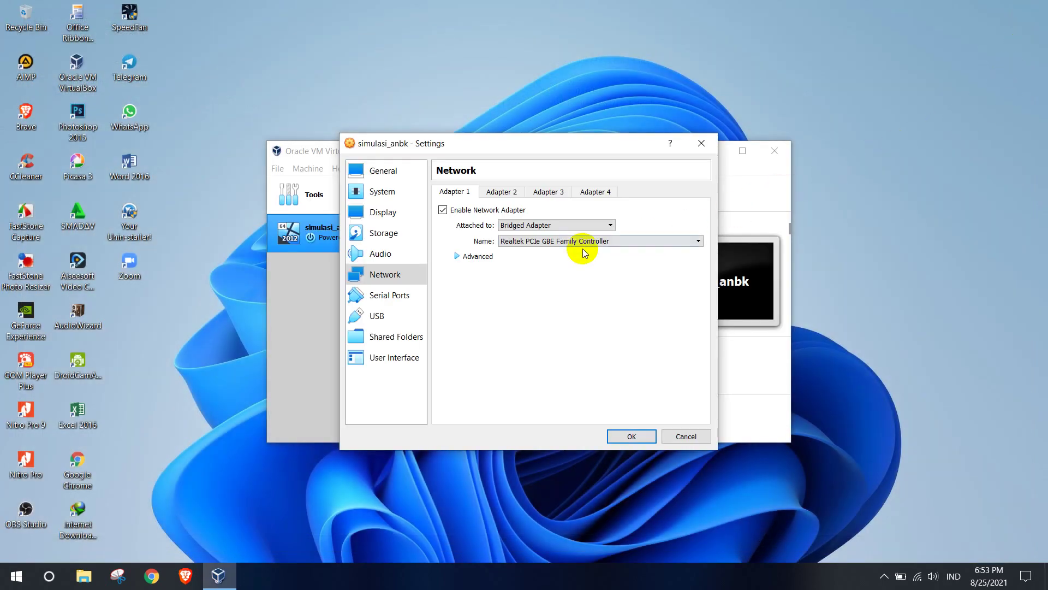
Set Adapter 1's promiscuous mode to Allow All and reselect the Realtek PCIe GBE Family Controller as its bridged device.
{"action": "left_click", "coordinate": [477, 256]}
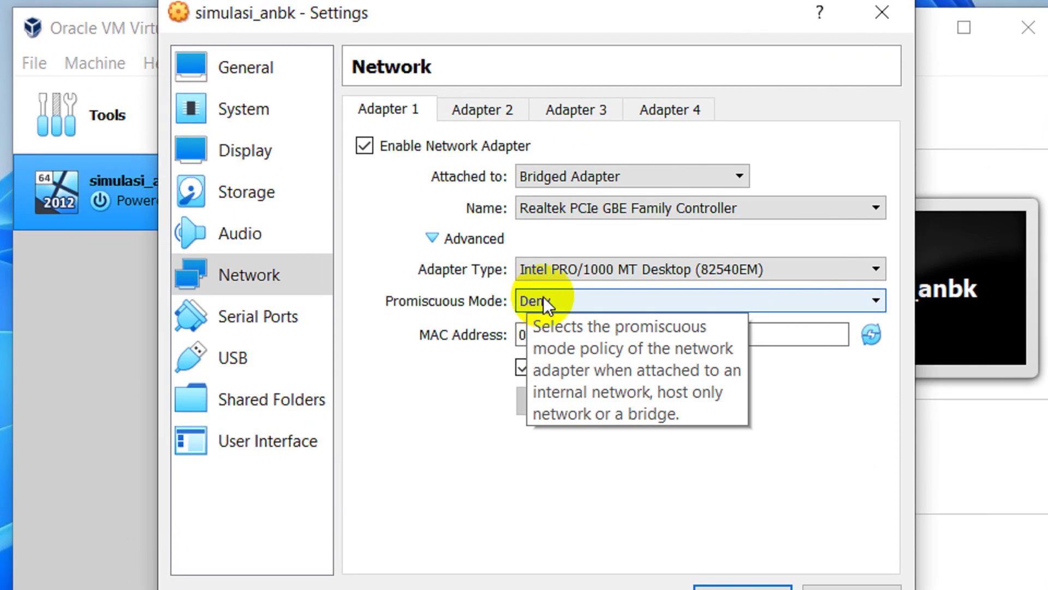
{"action": "left_click", "coordinate": [527, 287]}
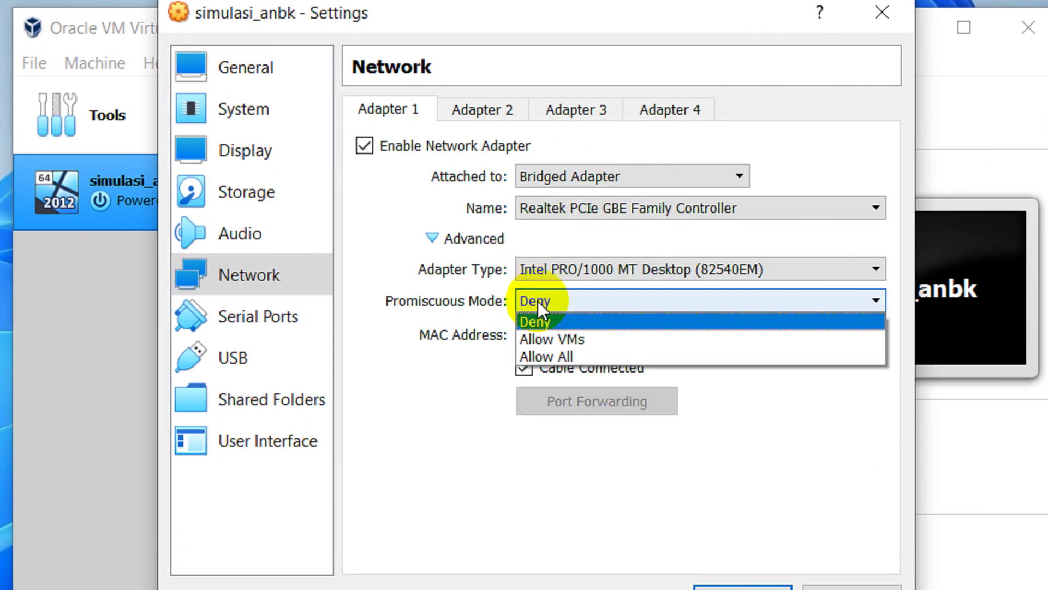
{"action": "left_click", "coordinate": [540, 358]}
{"action": "left_click", "coordinate": [549, 203]}
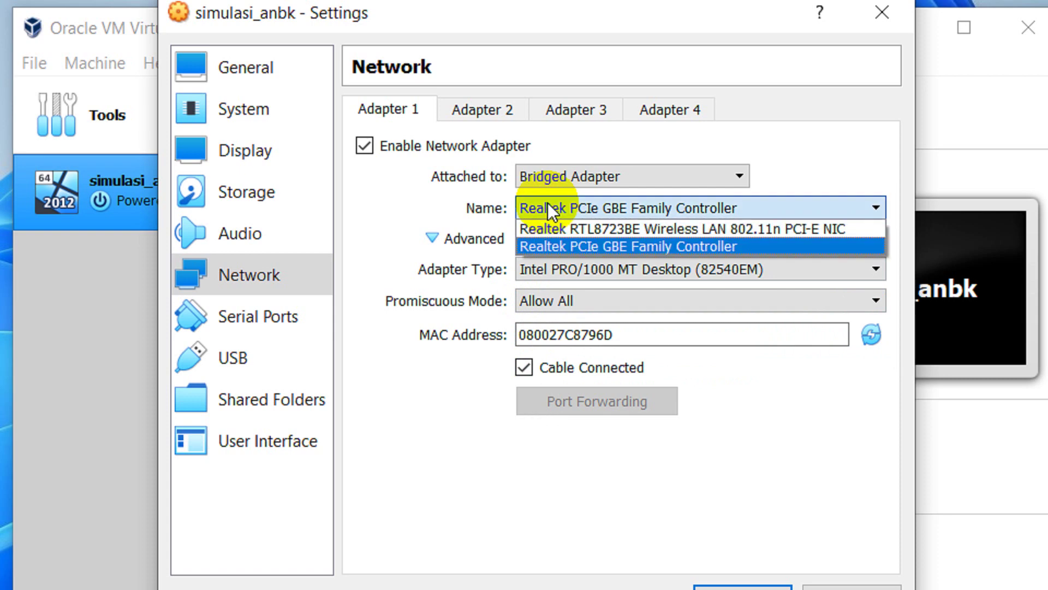
{"action": "left_click", "coordinate": [545, 250]}
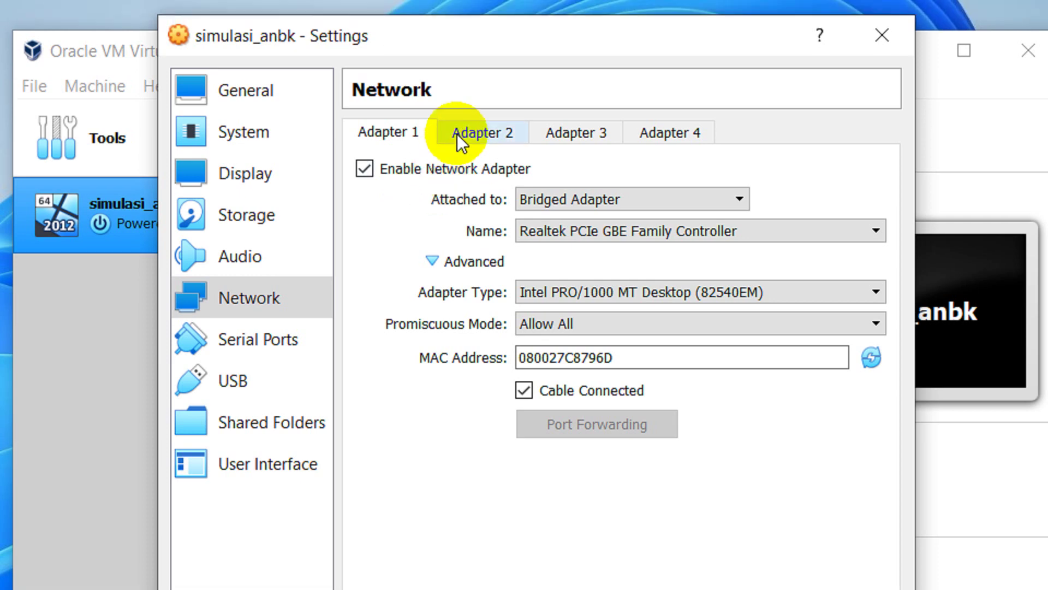
Enable network Adapter 2 attached to NAT, save the simulasi_anbk machine's settings, and close VirtualBox.
{"action": "left_click", "coordinate": [459, 112]}
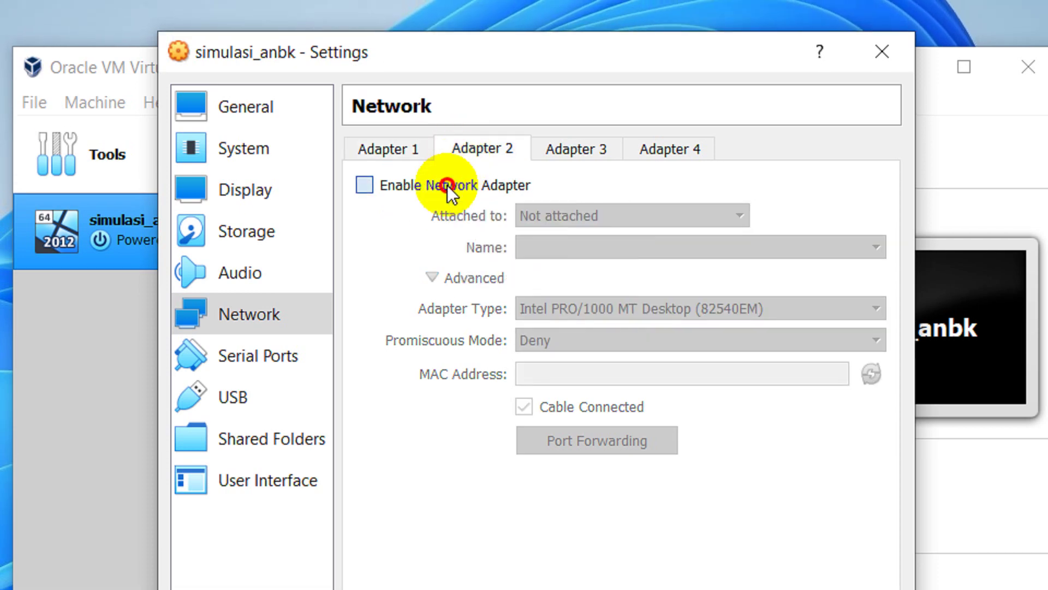
{"action": "left_click", "coordinate": [447, 185]}
{"action": "left_click", "coordinate": [602, 215]}
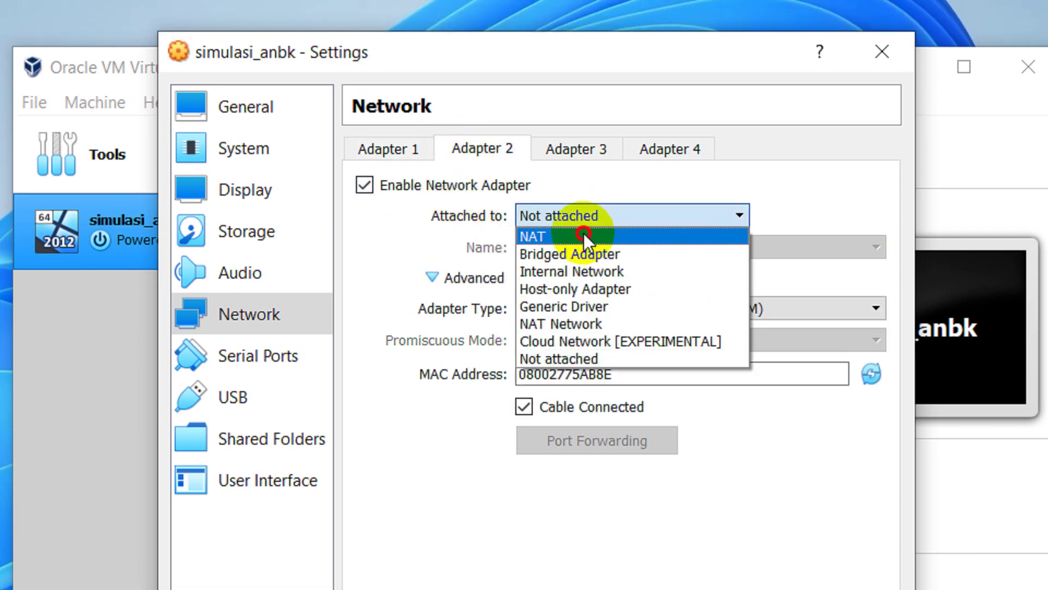
{"action": "left_click", "coordinate": [585, 234]}
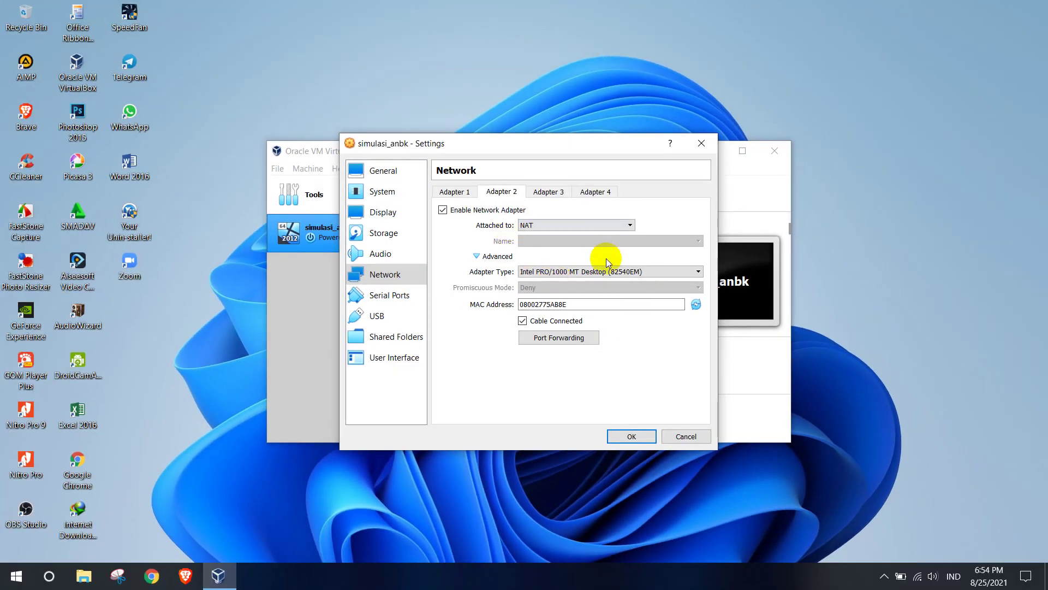
{"action": "left_click", "coordinate": [640, 438]}
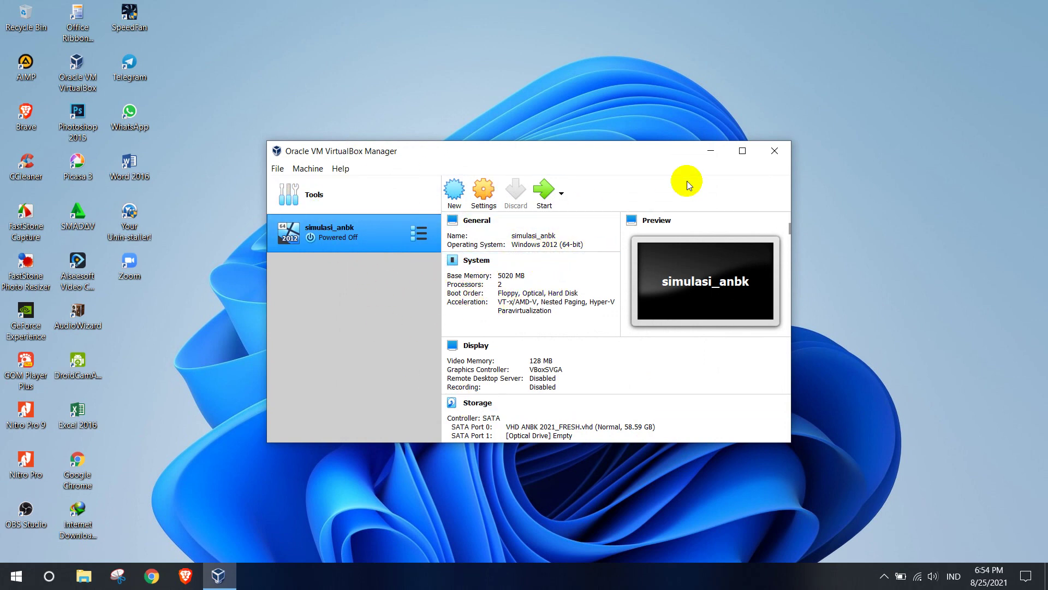
{"action": "left_click", "coordinate": [772, 151]}
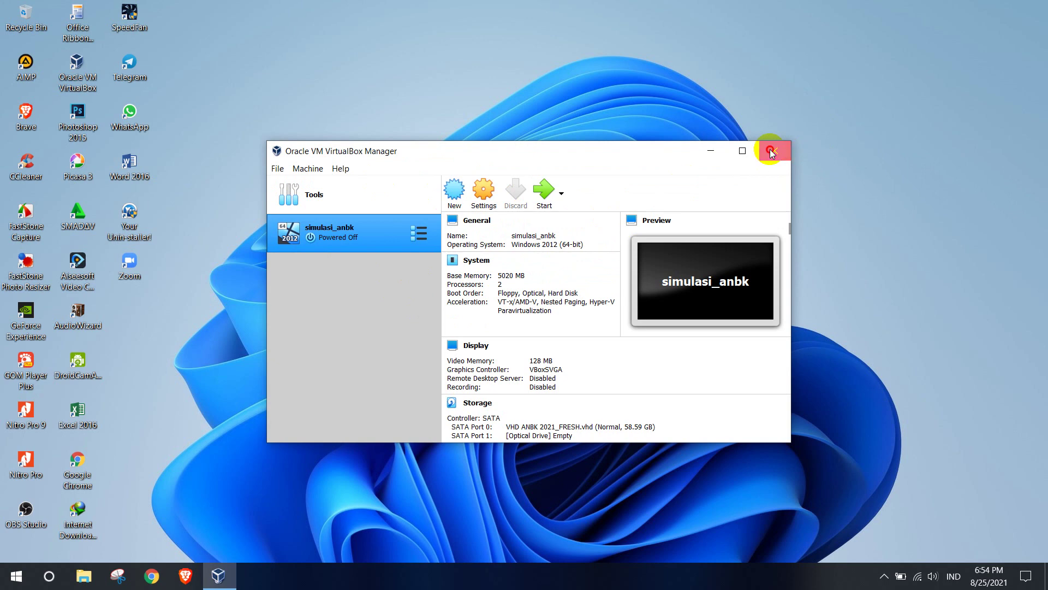
{"action": "right_click", "coordinate": [534, 145]}
{"action": "left_click", "coordinate": [558, 186]}
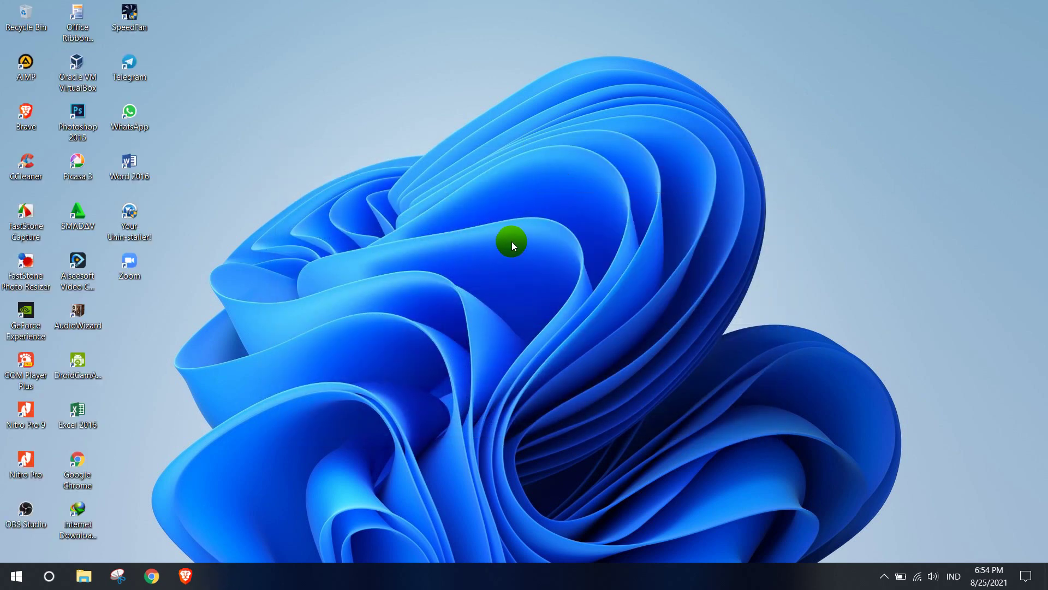
Open the file location of the desktop's Google Chrome shortcut, copy the folder path, and close the window.
{"action": "right_click", "coordinate": [83, 463]}
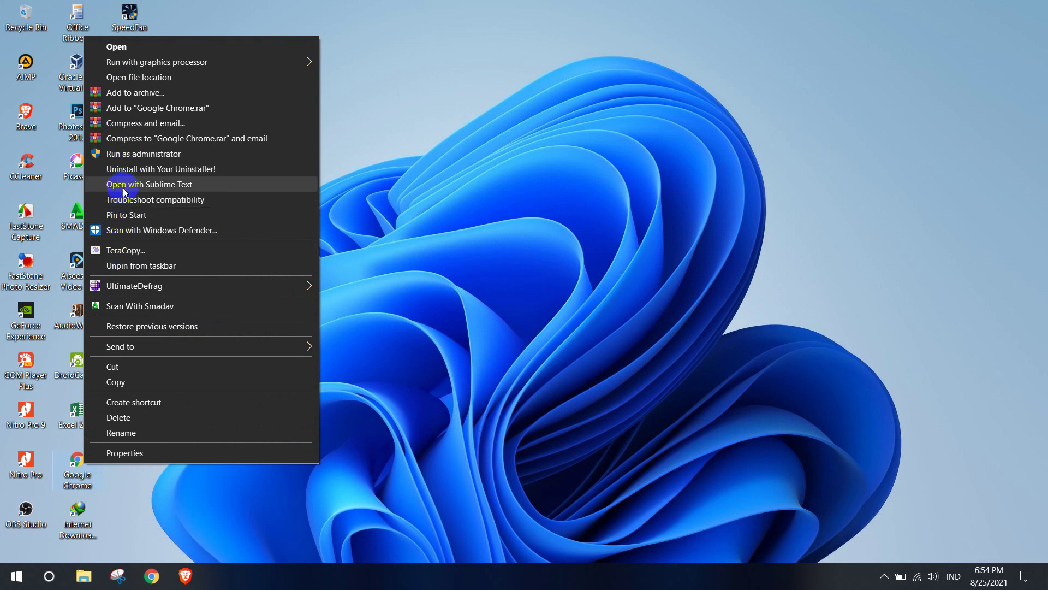
{"action": "left_click", "coordinate": [129, 81]}
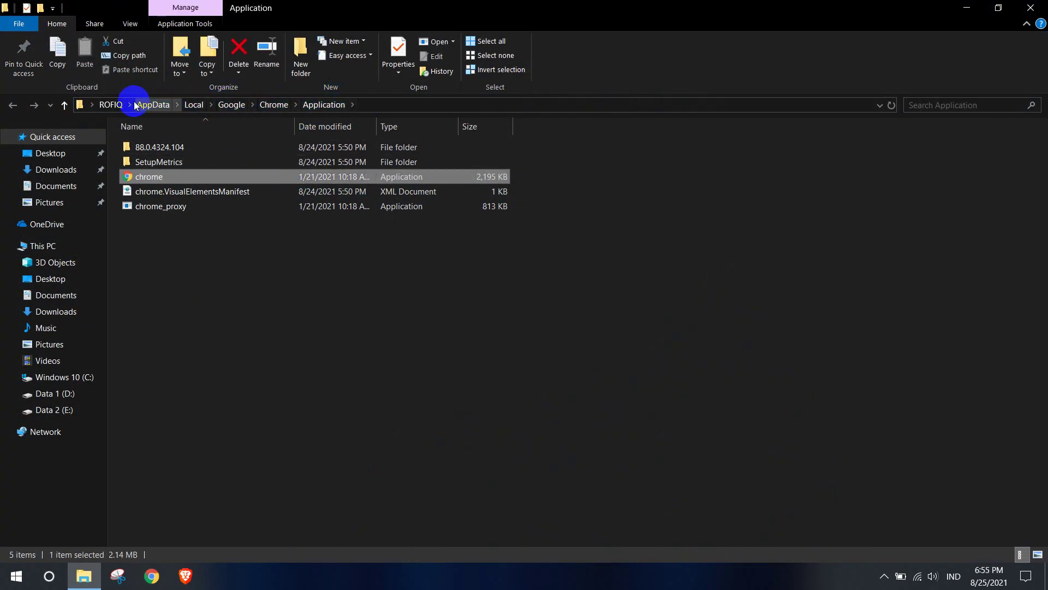
{"action": "left_click", "coordinate": [357, 105]}
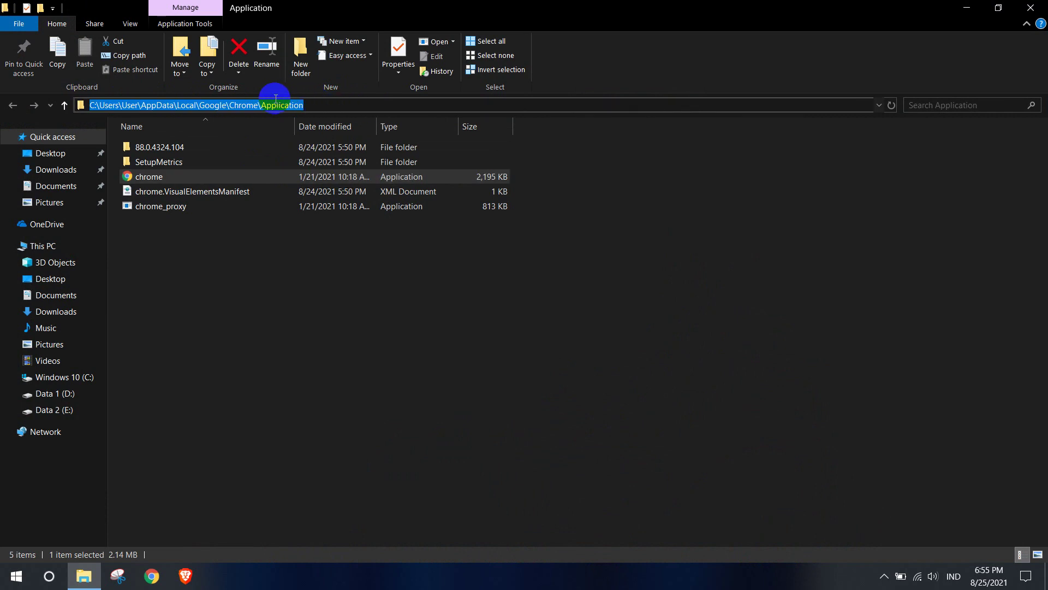
{"action": "right_click", "coordinate": [275, 103]}
{"action": "left_click", "coordinate": [287, 135]}
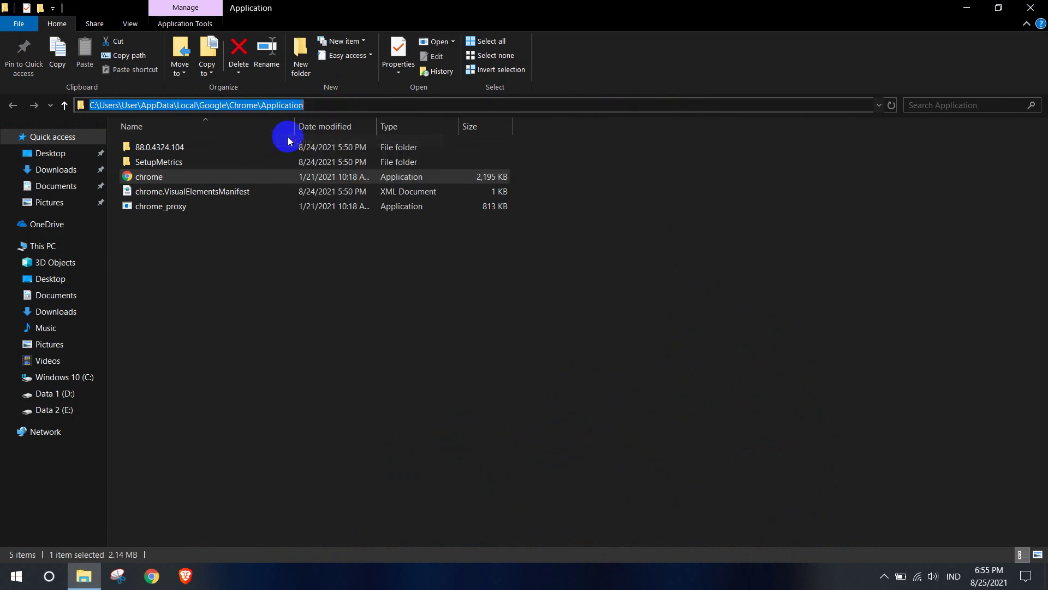
{"action": "left_click", "coordinate": [316, 258]}
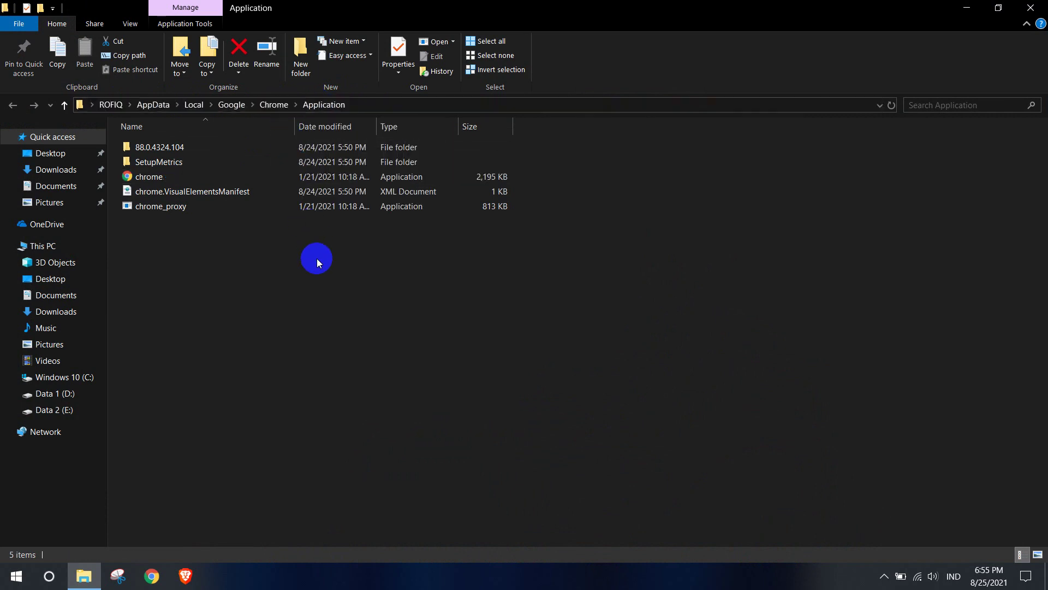
{"action": "left_click", "coordinate": [1032, 7]}
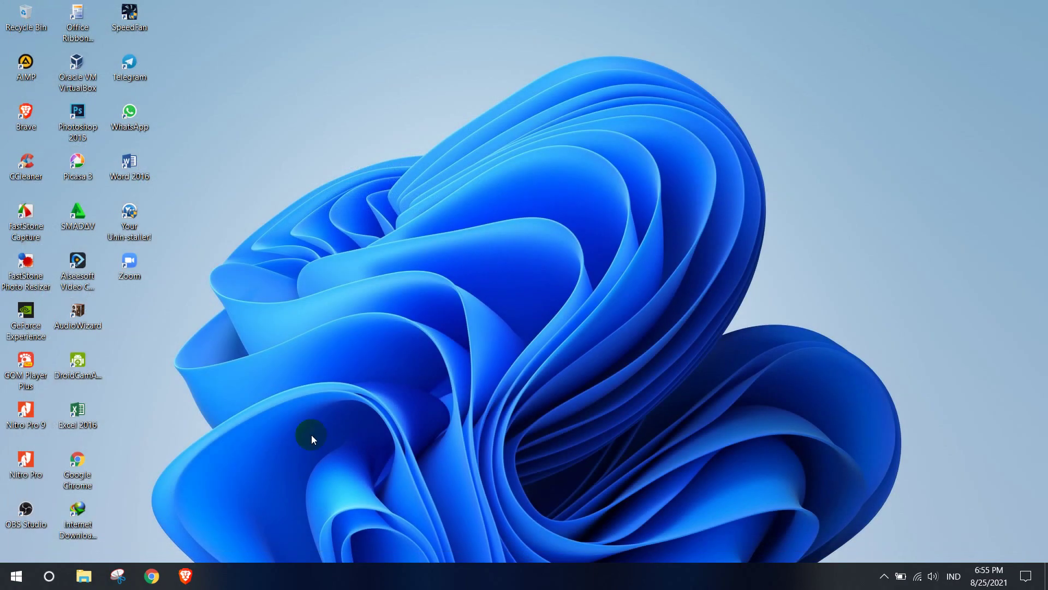
Extract the ProktorBrowser SemiOnline_27.11.19 archive in place within D:\UJICOBA\VHD SIMULASI UNBK MADRASAH JEMBER\Exambro Admin.
{"action": "left_click", "coordinate": [84, 576]}
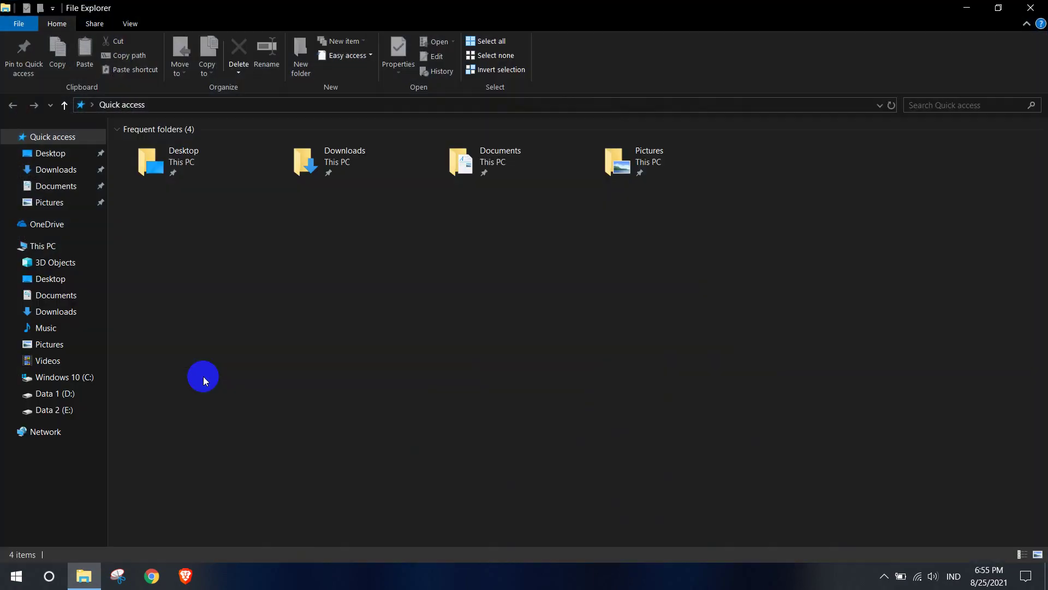
{"action": "left_click", "coordinate": [78, 397]}
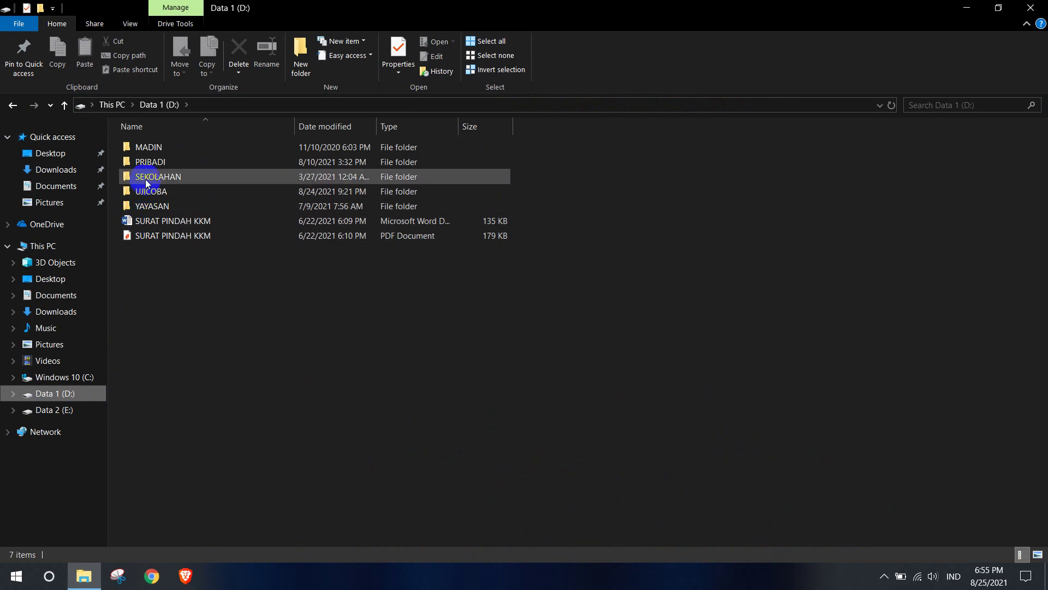
{"action": "double_click", "coordinate": [146, 191]}
{"action": "double_click", "coordinate": [153, 148]}
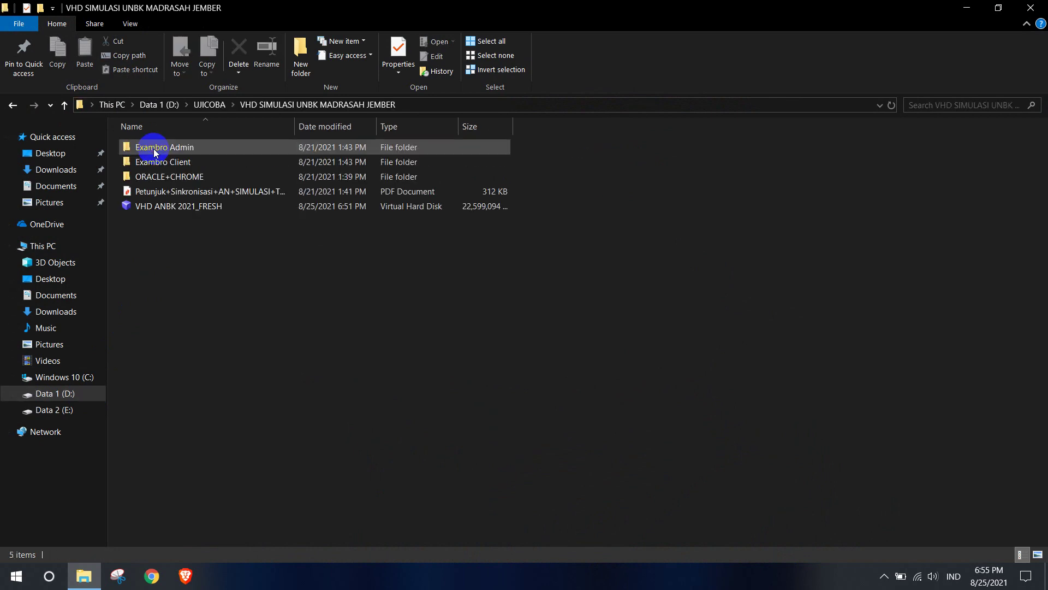
{"action": "double_click", "coordinate": [153, 147]}
{"action": "left_click", "coordinate": [152, 149]}
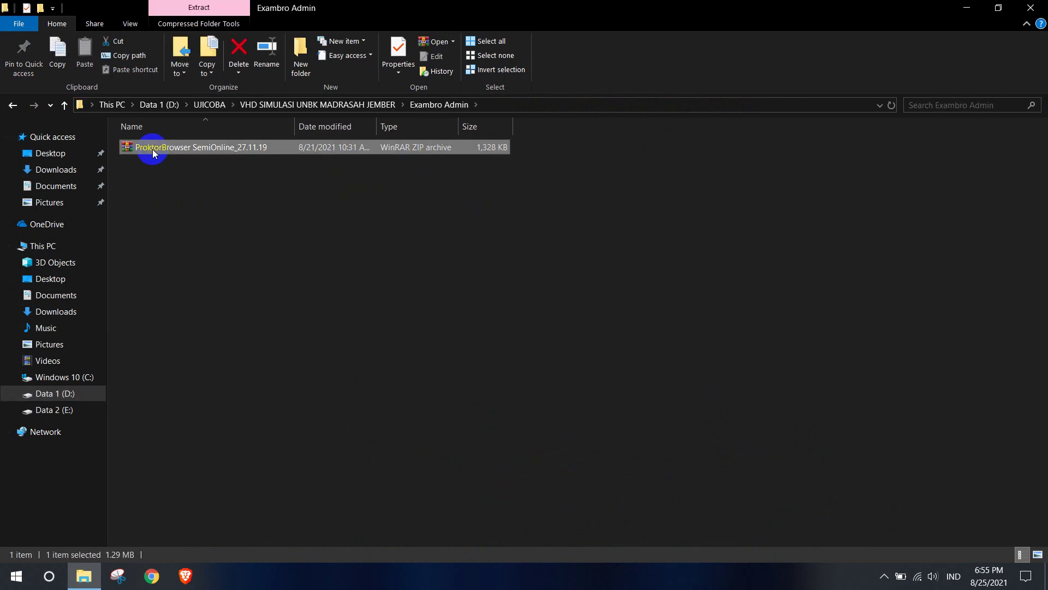
{"action": "right_click", "coordinate": [153, 153]}
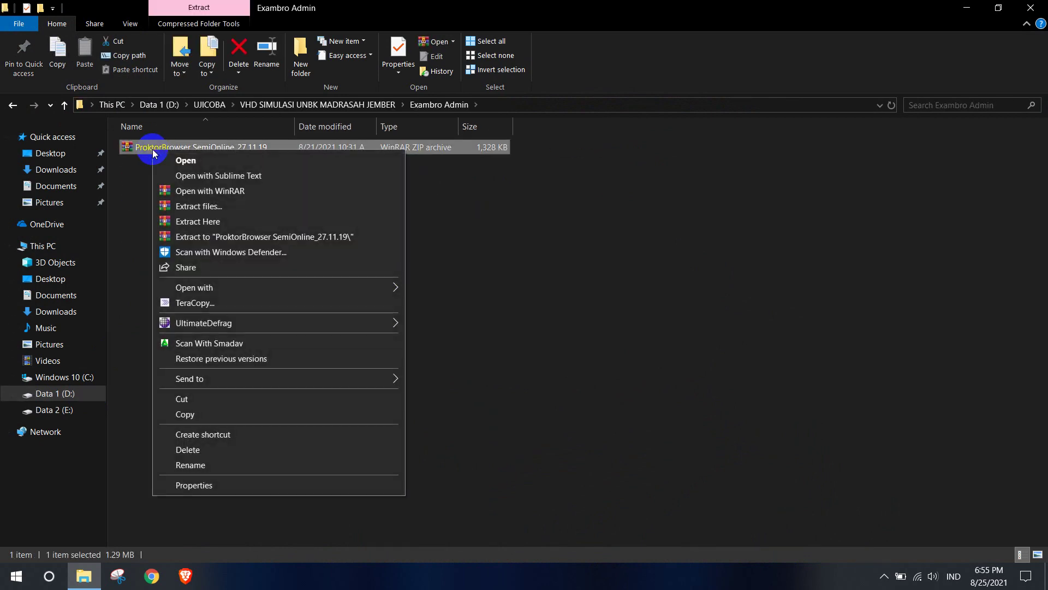
{"action": "left_click", "coordinate": [179, 221]}
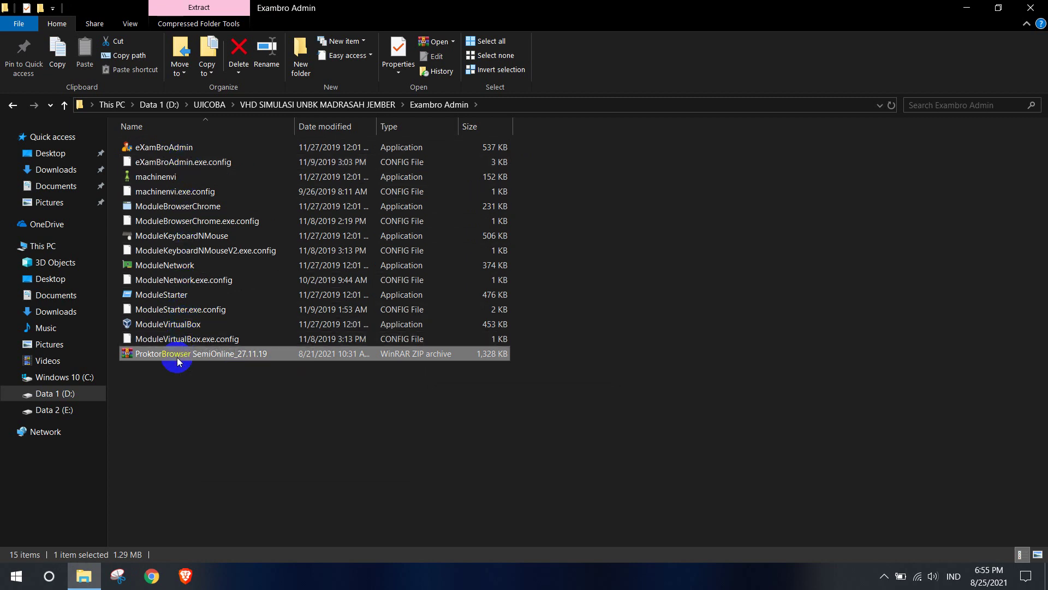
{"action": "left_click", "coordinate": [199, 376]}
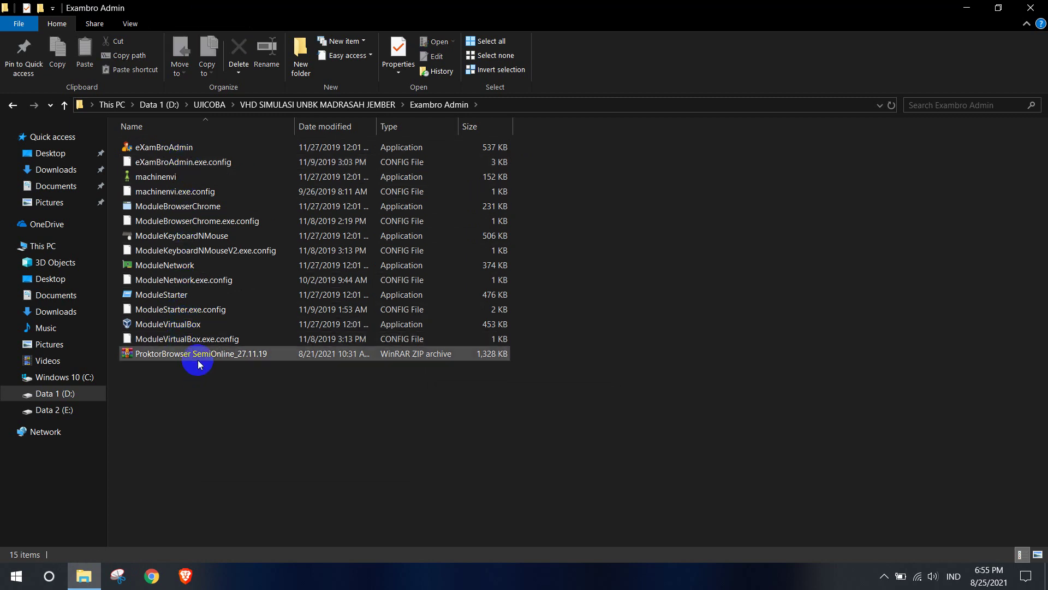
Restore the folder window to a smaller size and launch the eXamBroAdmin application from the extracted files.
{"action": "left_click", "coordinate": [996, 8]}
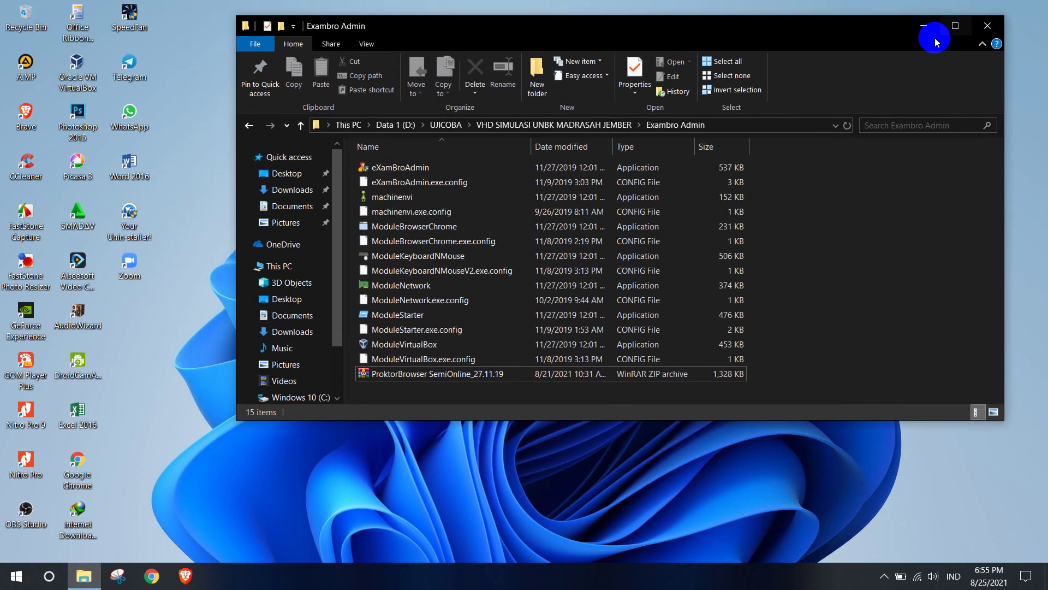
{"action": "left_click", "coordinate": [389, 169]}
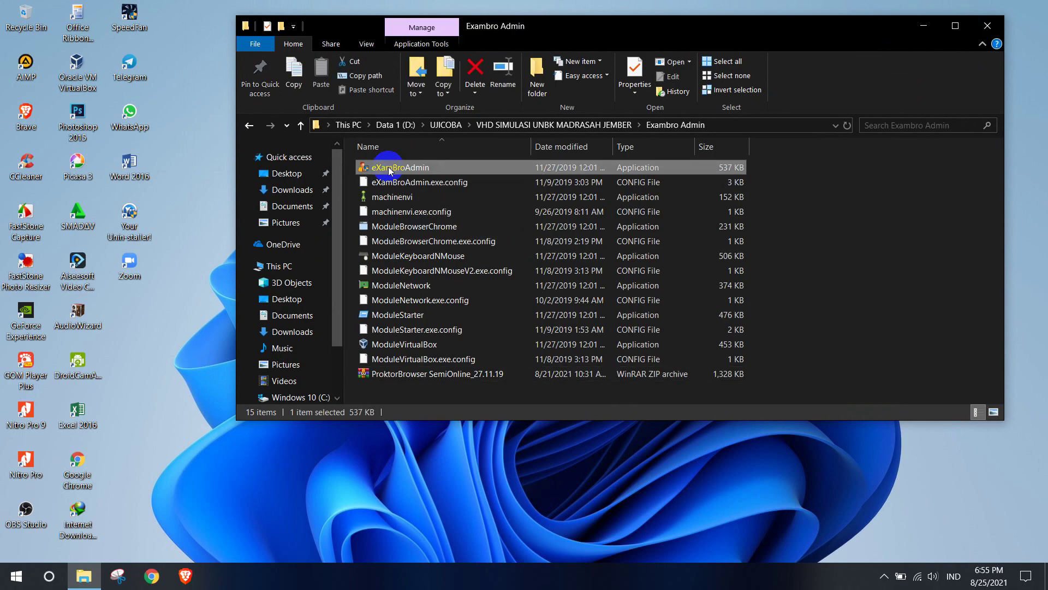
{"action": "right_click", "coordinate": [389, 169]}
{"action": "left_click", "coordinate": [405, 166]}
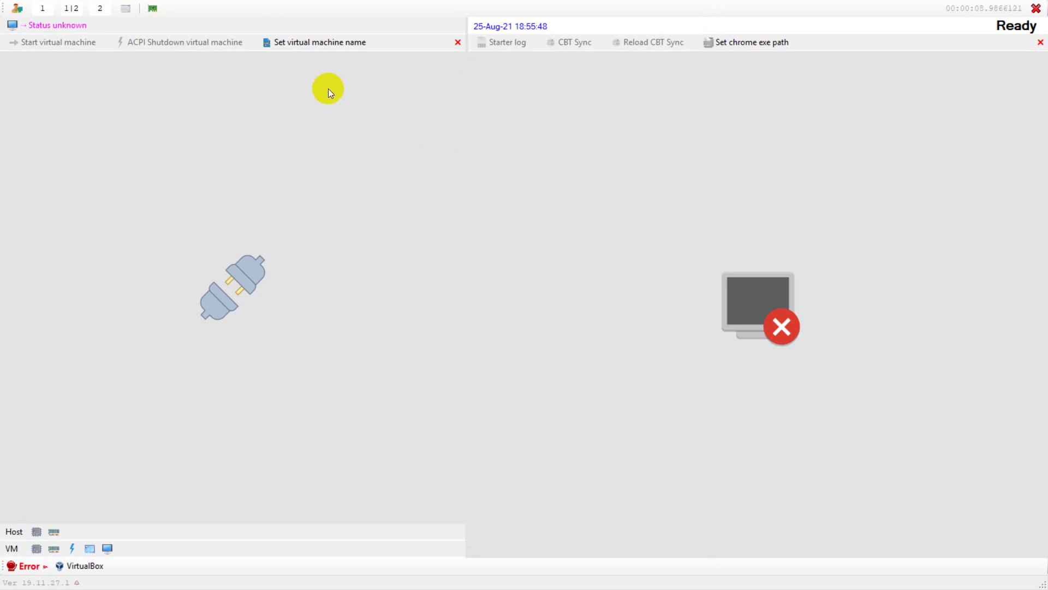
Set the virtual machine name to simulasi_anbk.
{"action": "left_click", "coordinate": [315, 47]}
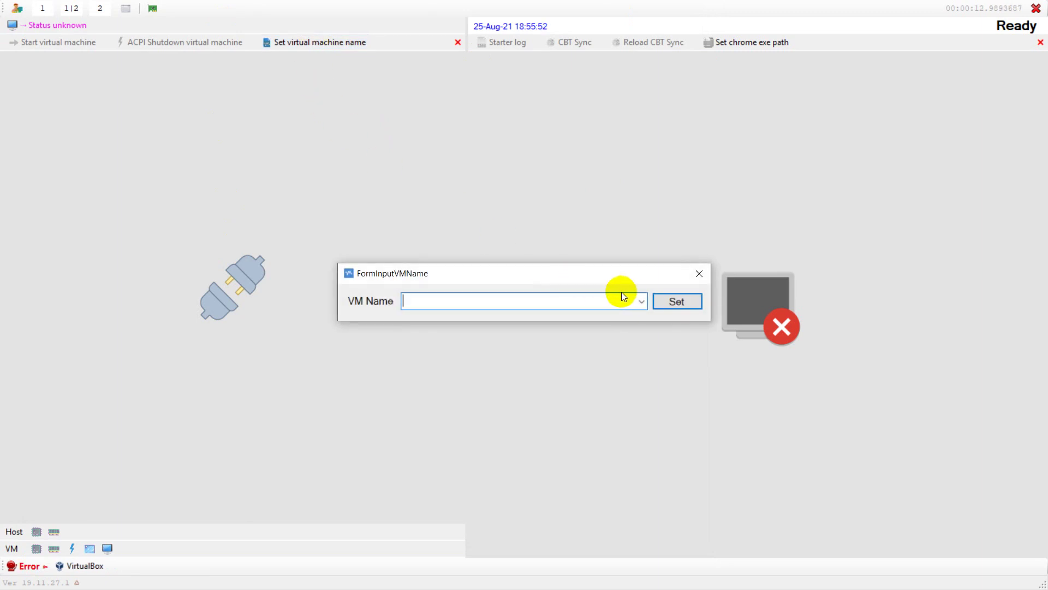
{"action": "left_click", "coordinate": [642, 304]}
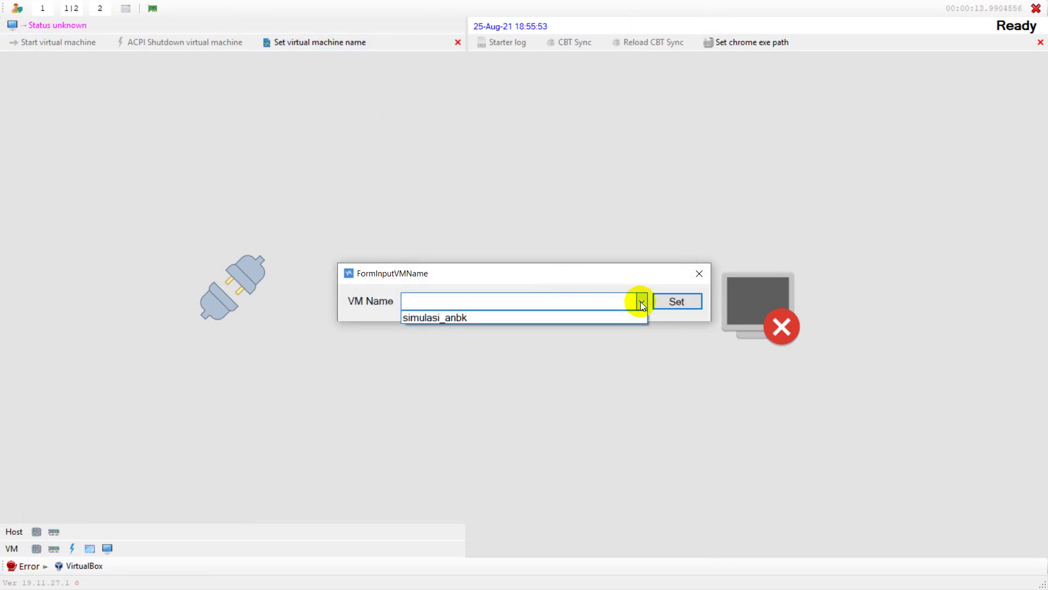
{"action": "left_click", "coordinate": [594, 318]}
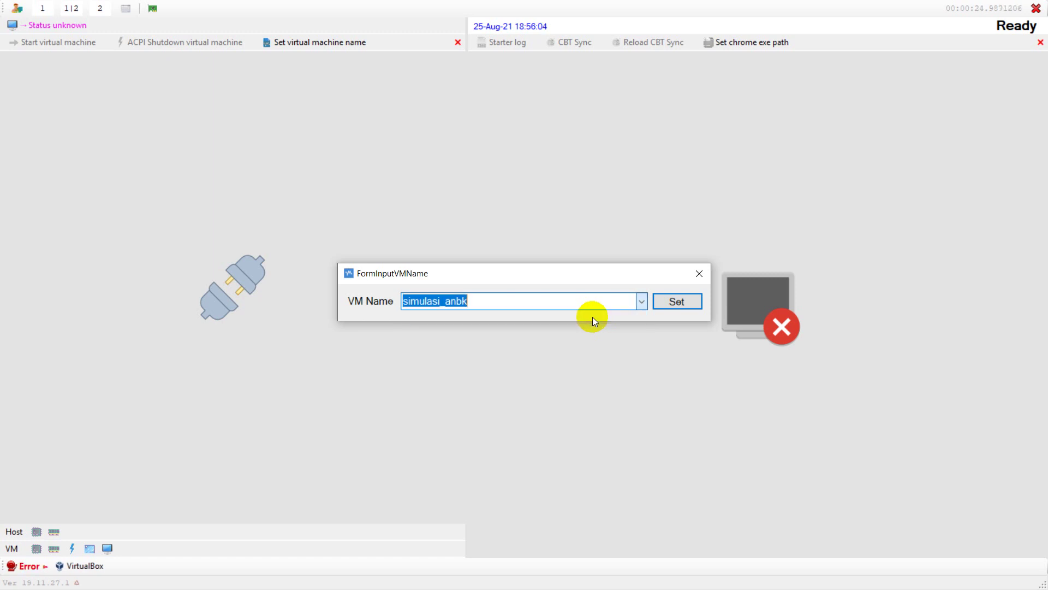
{"action": "left_click", "coordinate": [683, 302]}
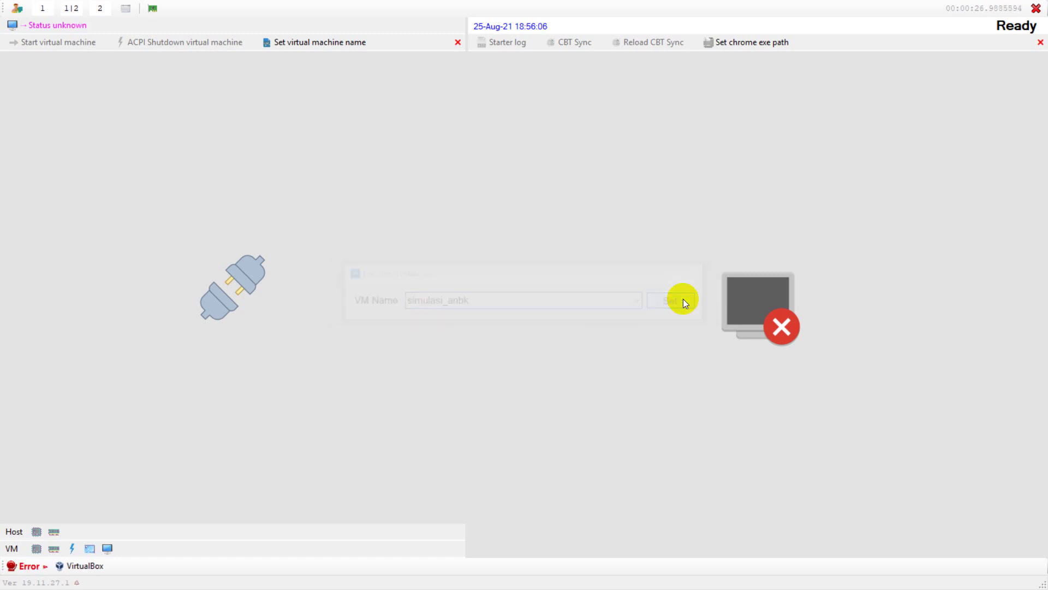
Set the Chrome exe path to the chrome application in C:\Users\User\AppData\Local\Google\Chrome\Application, using the copied folder path.
{"action": "left_click", "coordinate": [720, 44]}
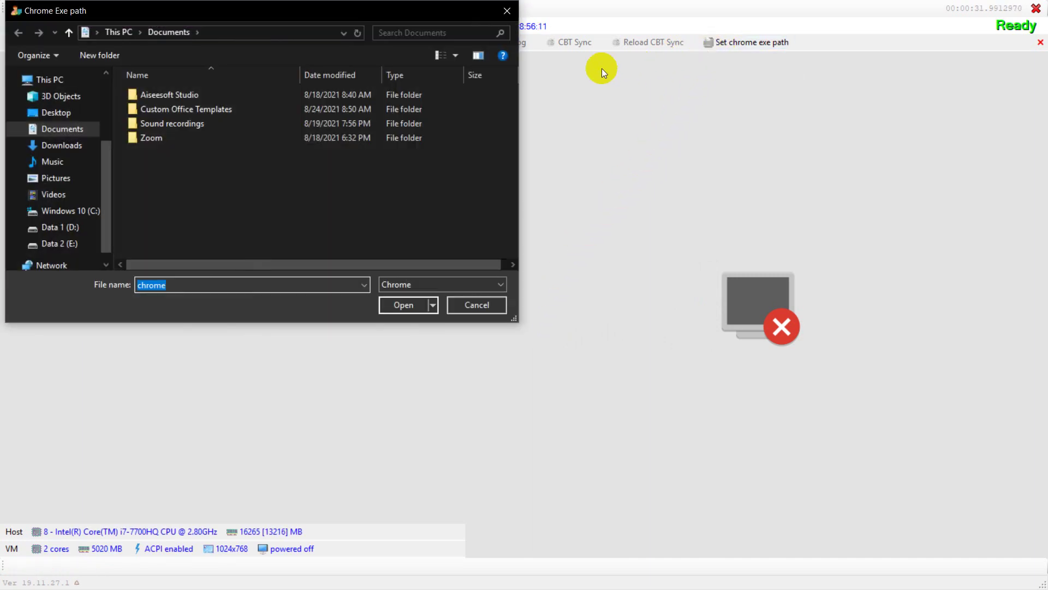
{"action": "left_click", "coordinate": [214, 32]}
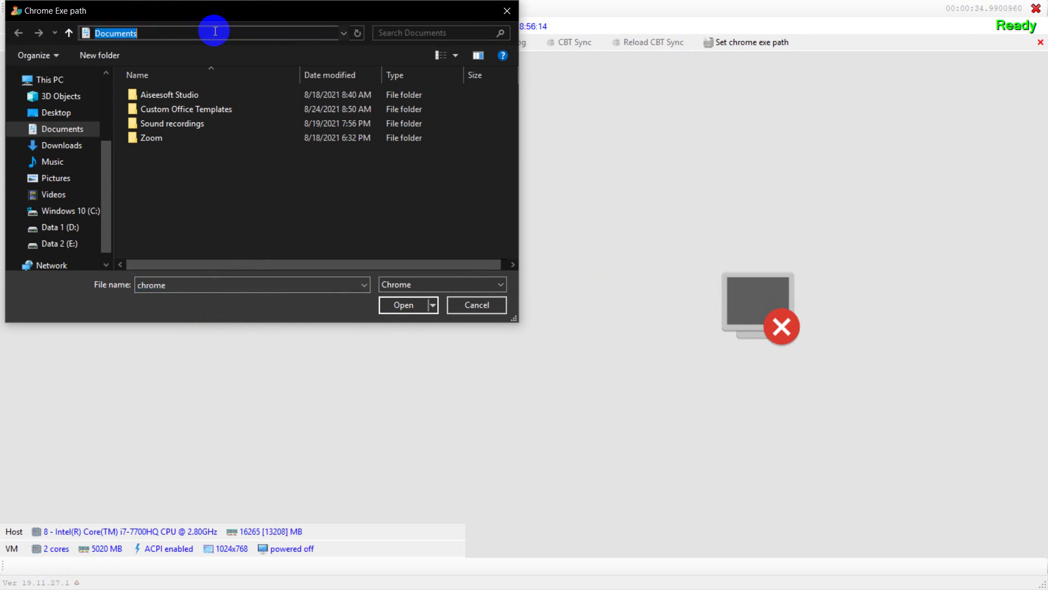
{"action": "key", "text": "ctrl+v"}
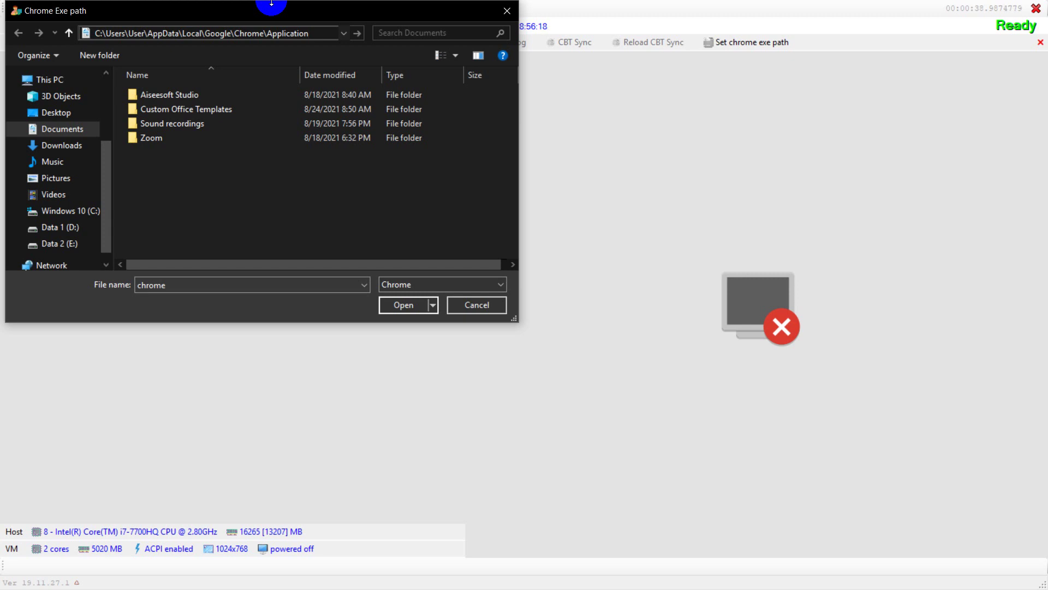
{"action": "key", "text": "Return"}
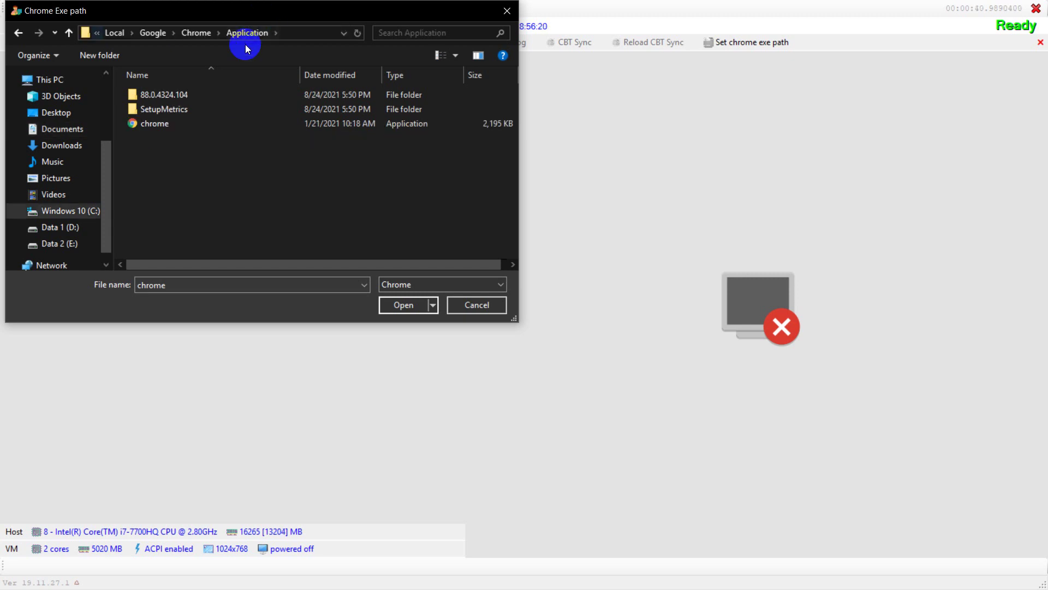
{"action": "left_click", "coordinate": [158, 124]}
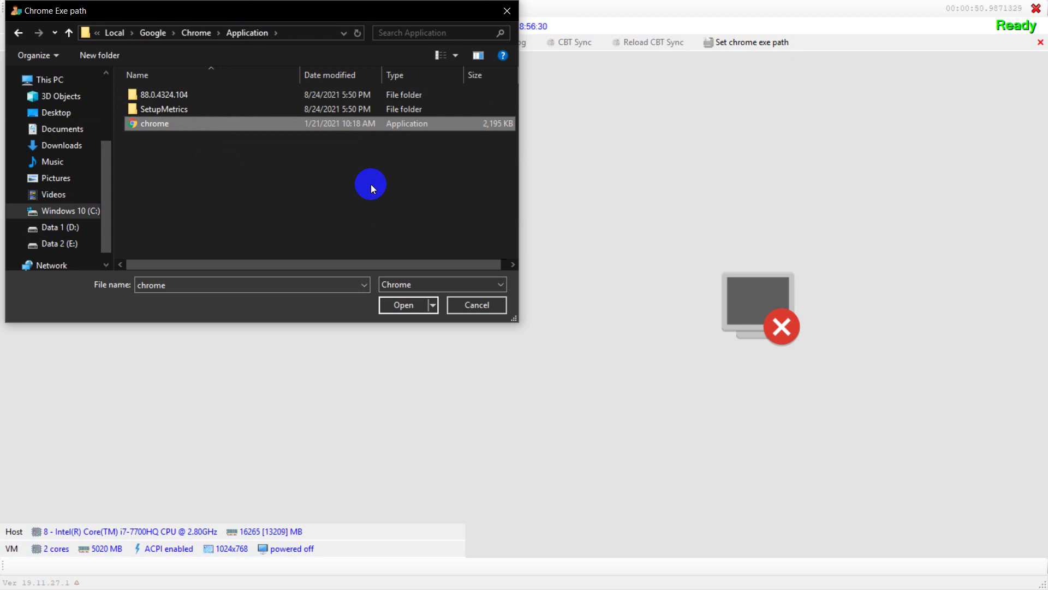
{"action": "left_click", "coordinate": [364, 165]}
{"action": "left_click", "coordinate": [348, 124]}
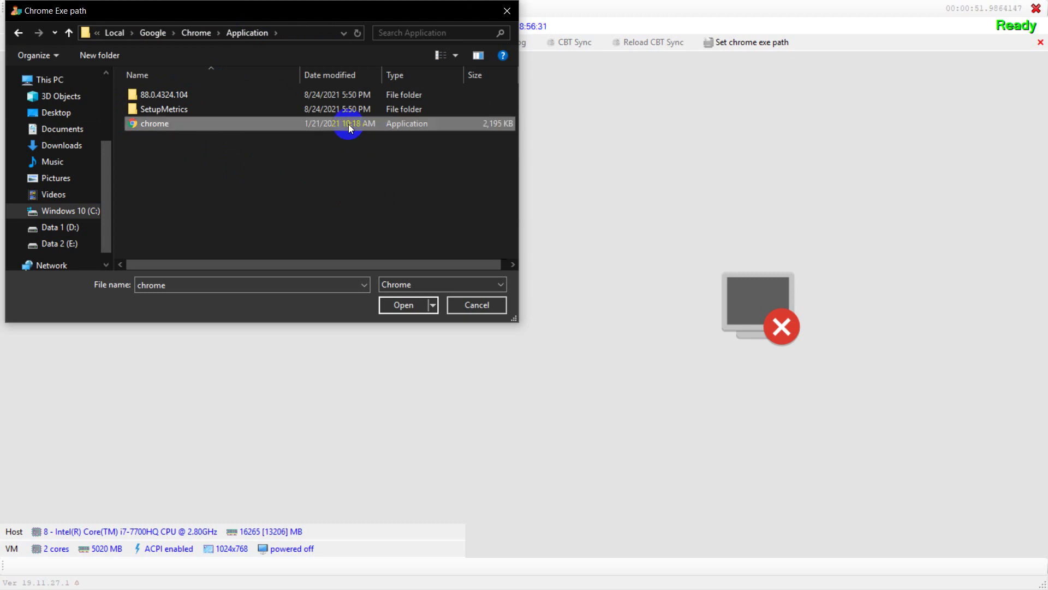
{"action": "left_click", "coordinate": [405, 310]}
{"action": "left_click", "coordinate": [401, 304]}
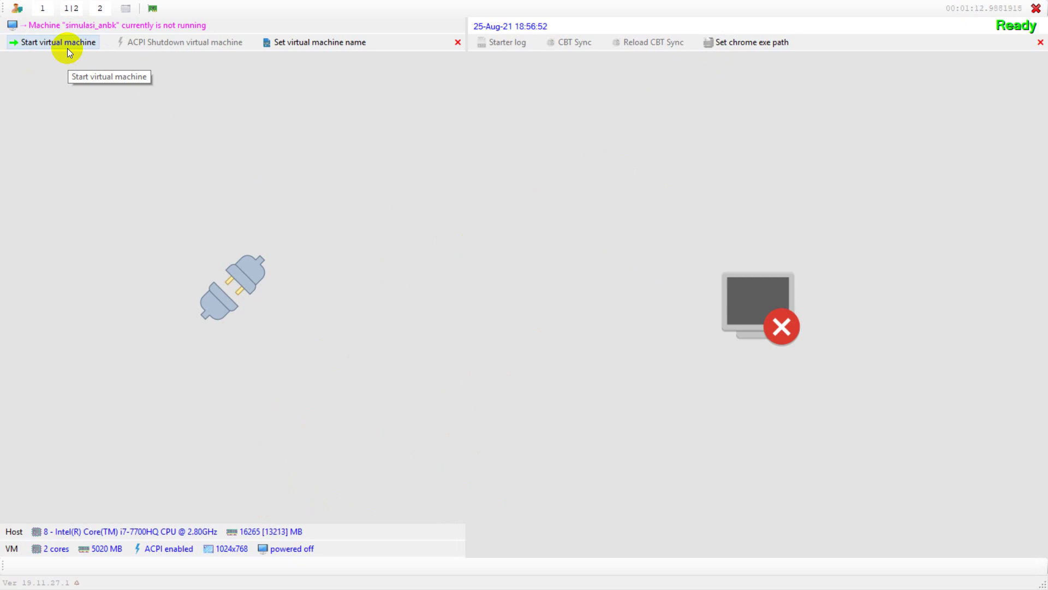
Leave full-screen mode by entering the admin password, and close the Exambro Admin folder window.
{"action": "left_click", "coordinate": [124, 8]}
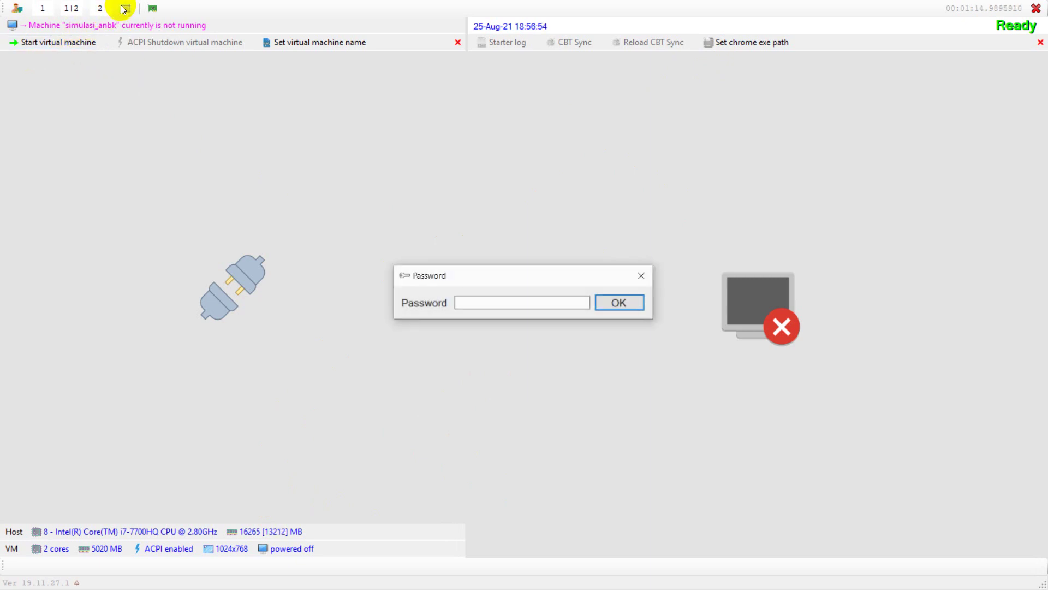
{"action": "left_click", "coordinate": [472, 300]}
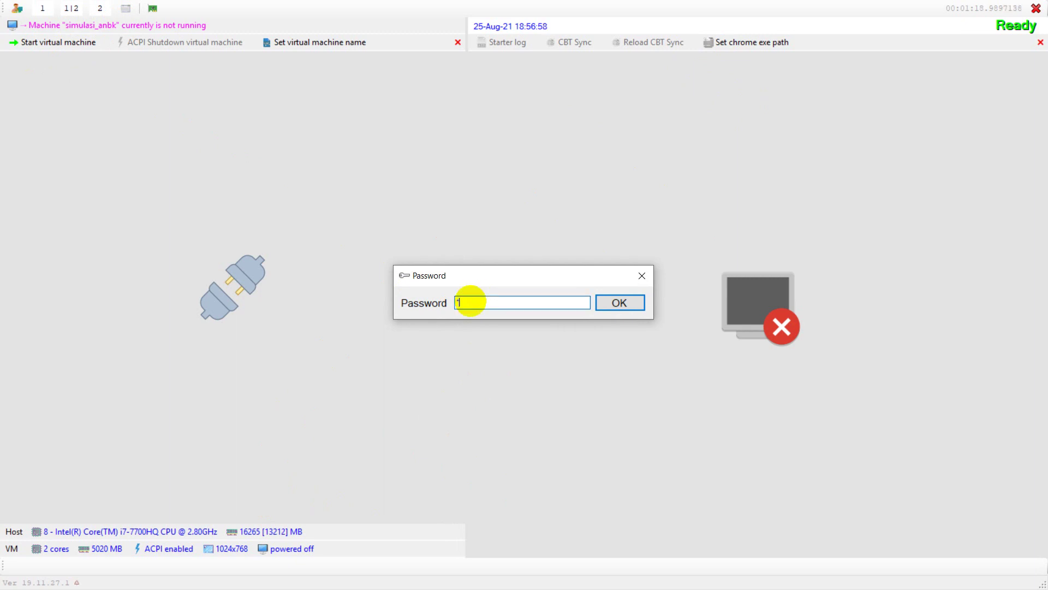
{"action": "type", "text": "*****"}
{"action": "left_click", "coordinate": [601, 305]}
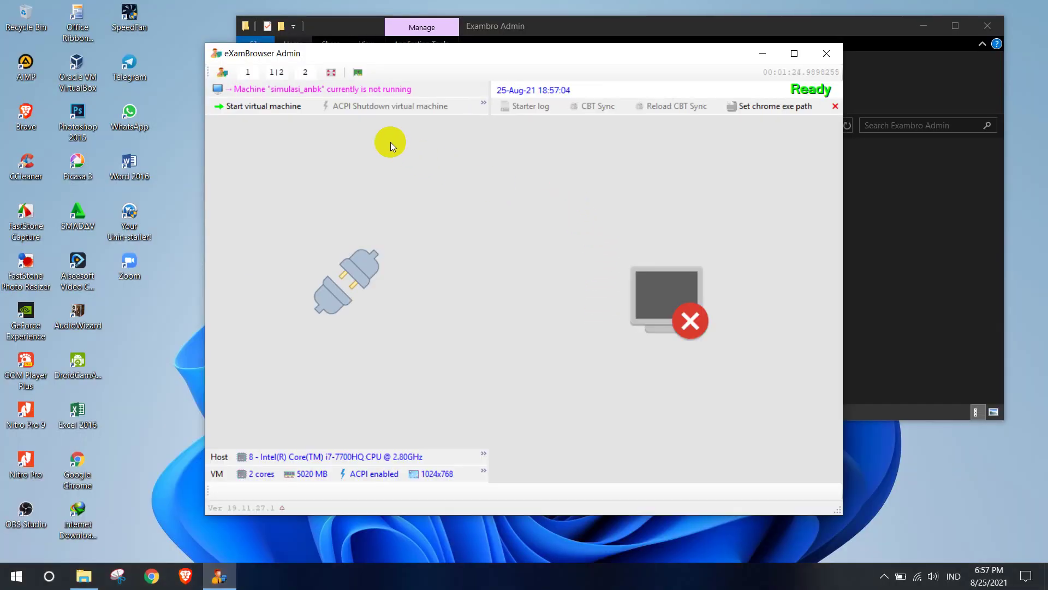
{"action": "left_click", "coordinate": [990, 29]}
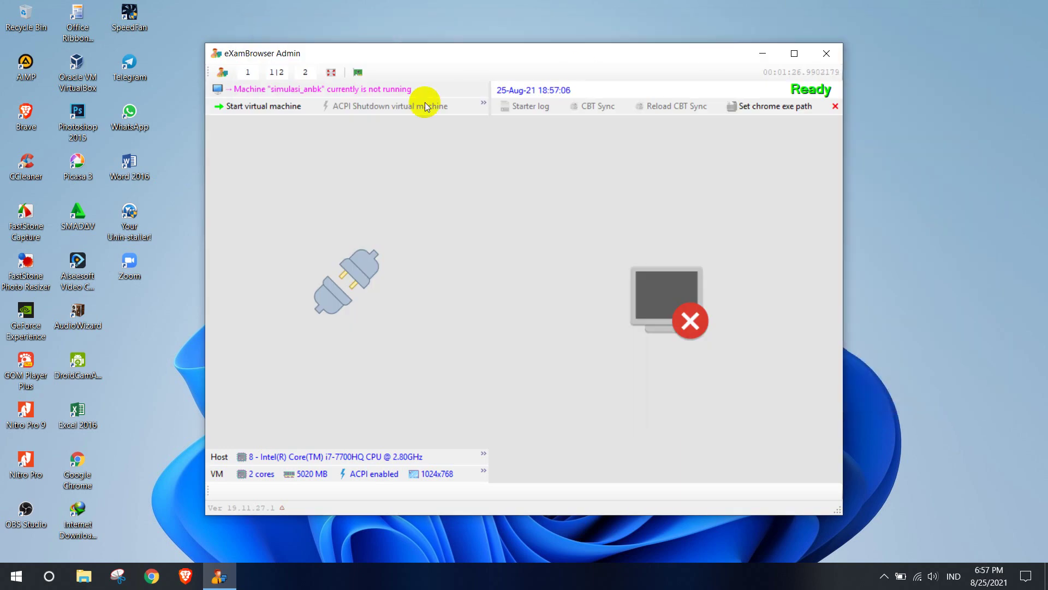
Start the simulasi_anbk virtual machine and let it boot to its sign-in screen.
{"action": "left_click", "coordinate": [253, 104]}
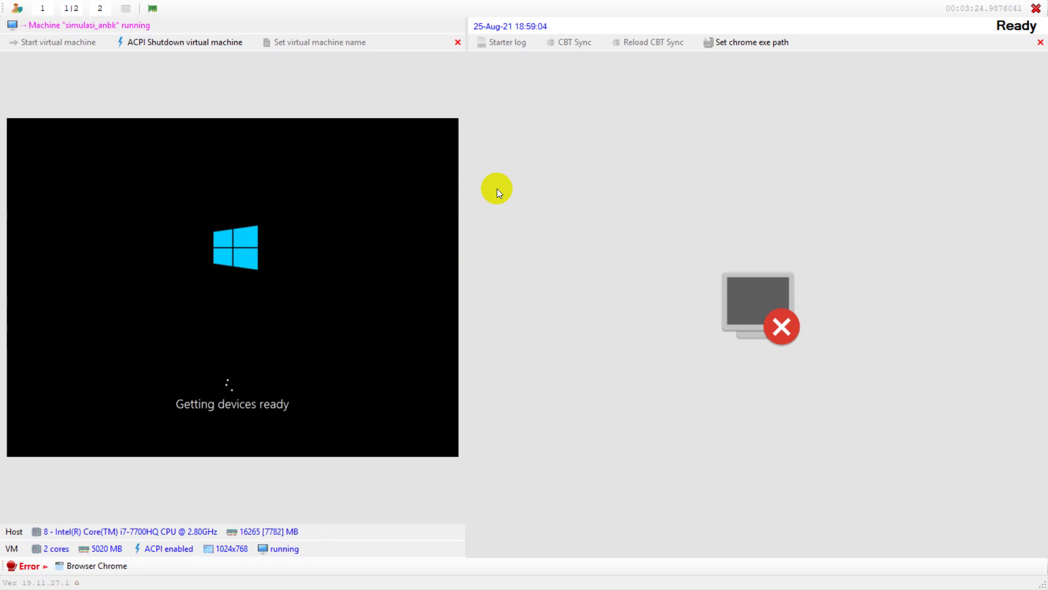
{"action": "left_click", "coordinate": [277, 264]}
{"action": "left_click", "coordinate": [228, 244]}
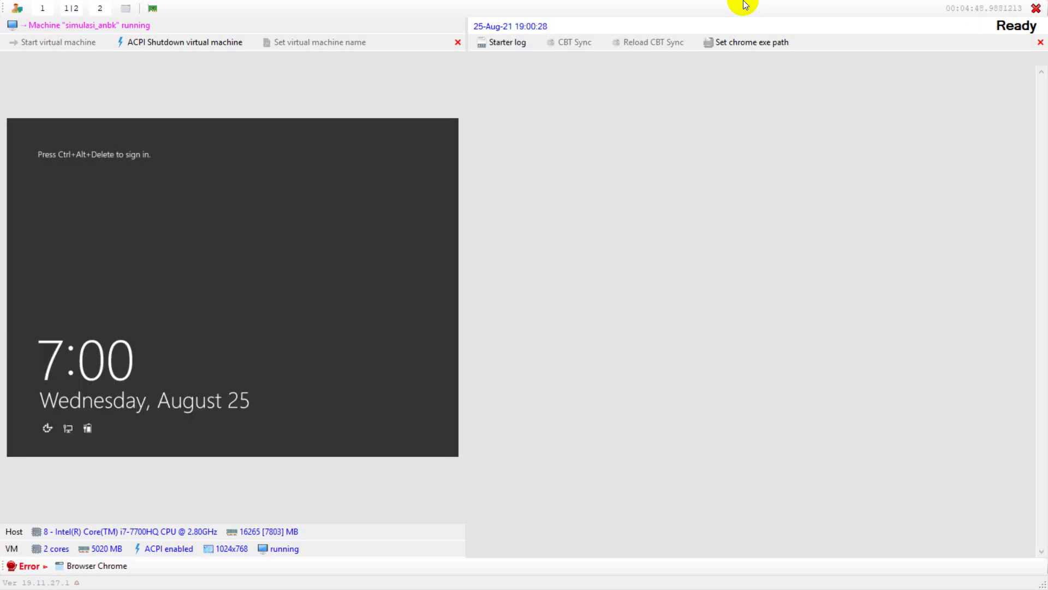
{"action": "left_click", "coordinate": [131, 353]}
{"action": "left_click", "coordinate": [96, 364]}
{"action": "left_click", "coordinate": [80, 359]}
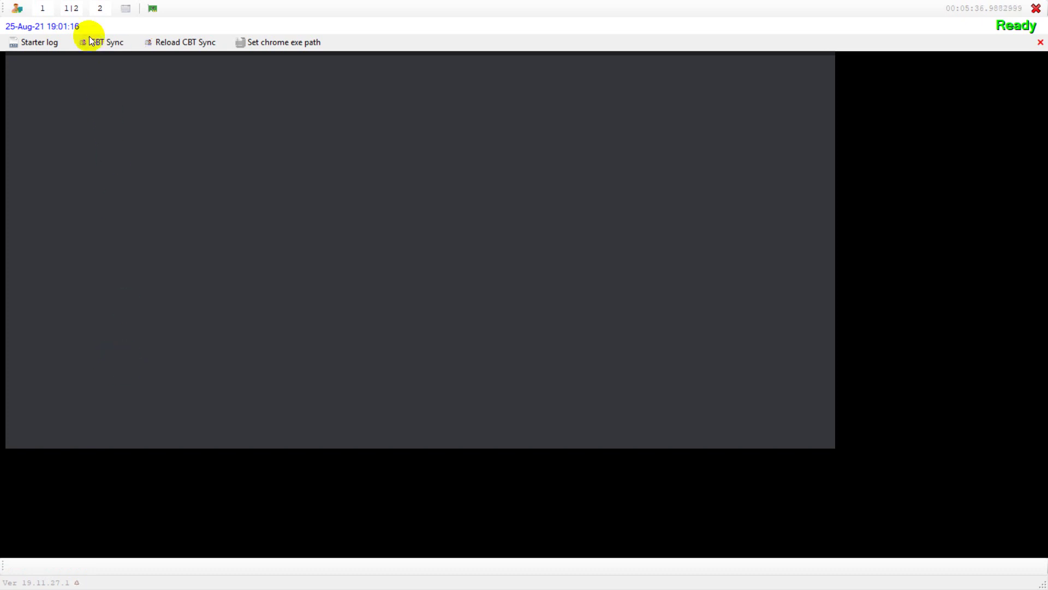
Leave full-screen mode by entering the admin password, and refresh the desktop behind the window.
{"action": "left_click", "coordinate": [74, 8]}
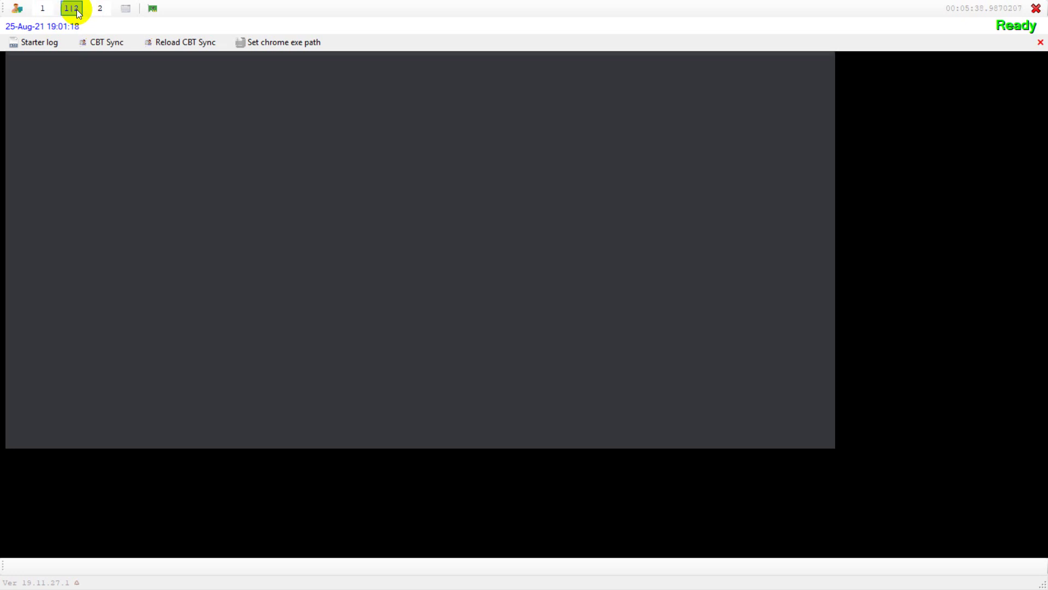
{"action": "left_click", "coordinate": [124, 10]}
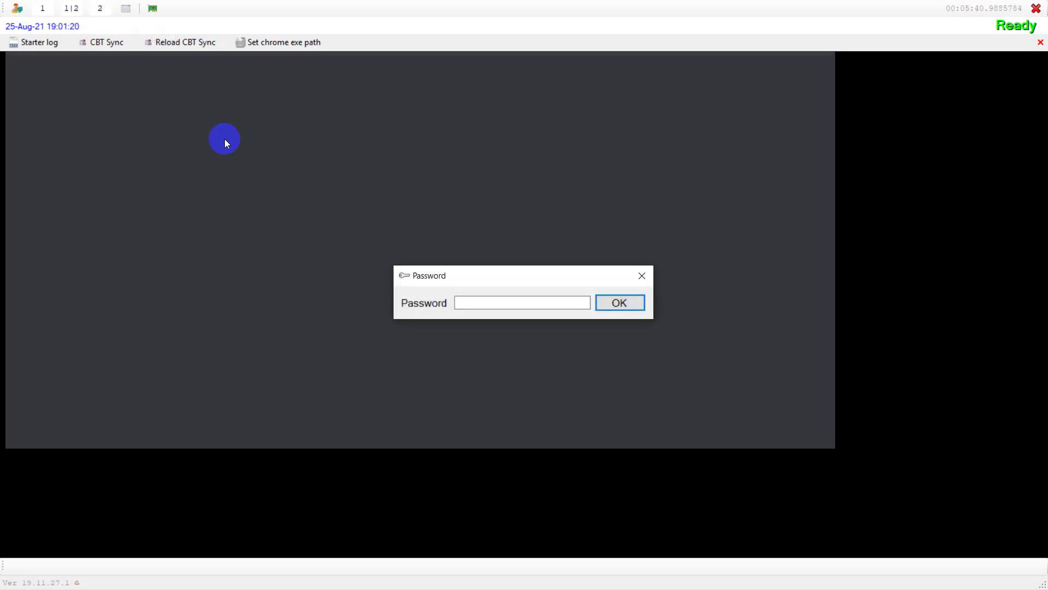
{"action": "left_click", "coordinate": [462, 301]}
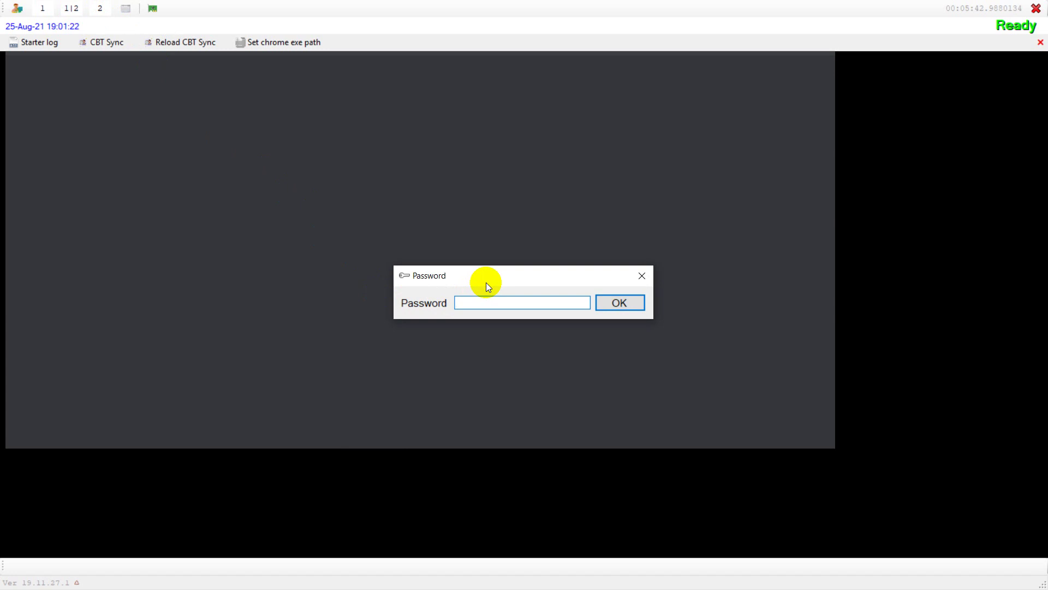
{"action": "type", "text": "******"}
{"action": "left_click", "coordinate": [625, 309]}
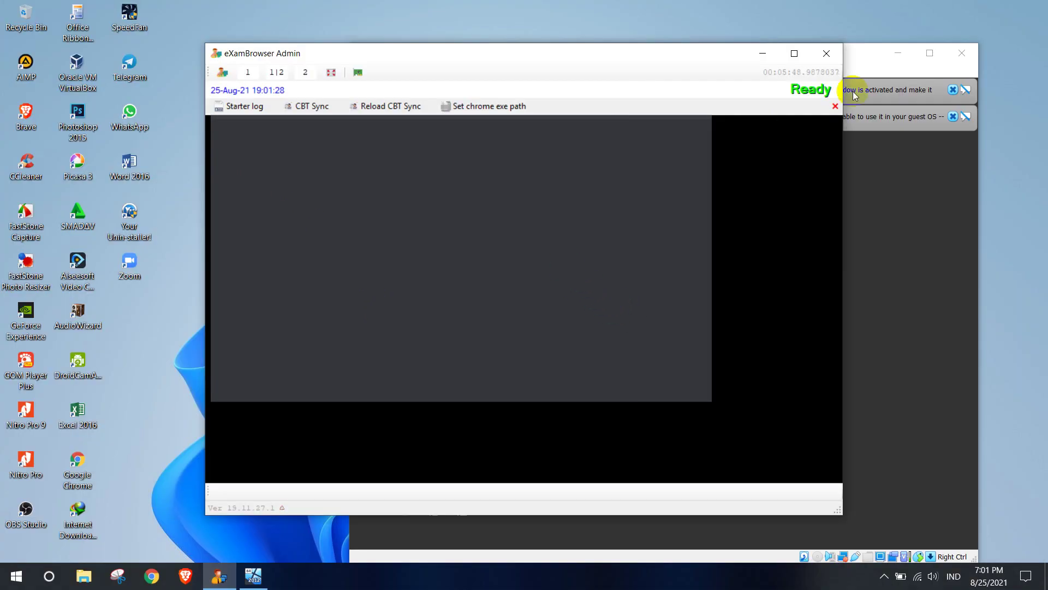
{"action": "right_click", "coordinate": [1022, 103]}
{"action": "left_click", "coordinate": [1014, 146]}
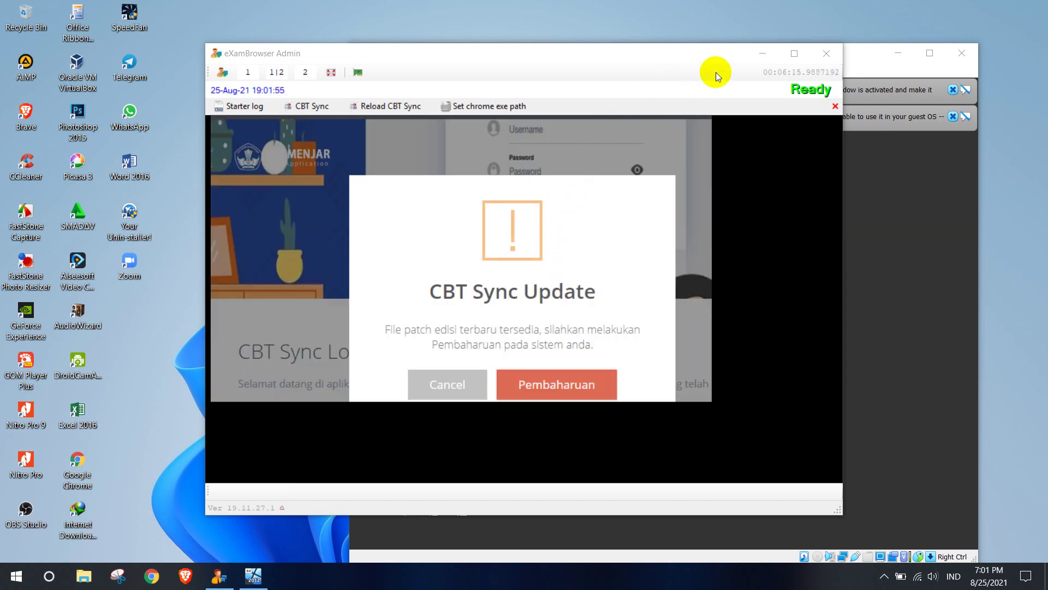
Return eXamBrowser Admin to full-screen mode and cancel the CBT Sync update prompt.
{"action": "left_click", "coordinate": [794, 53]}
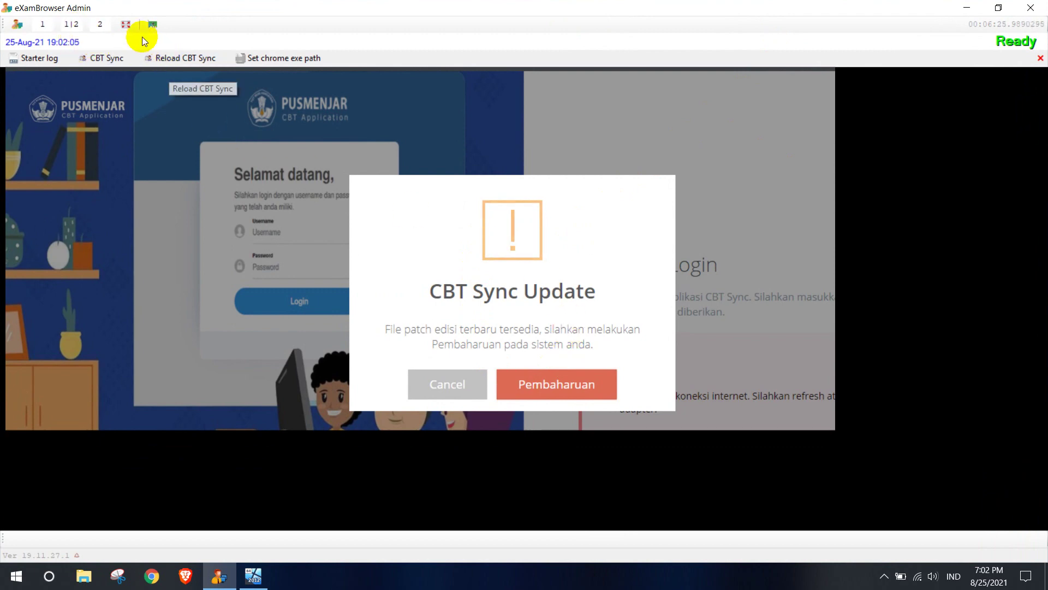
{"action": "left_click", "coordinate": [125, 25]}
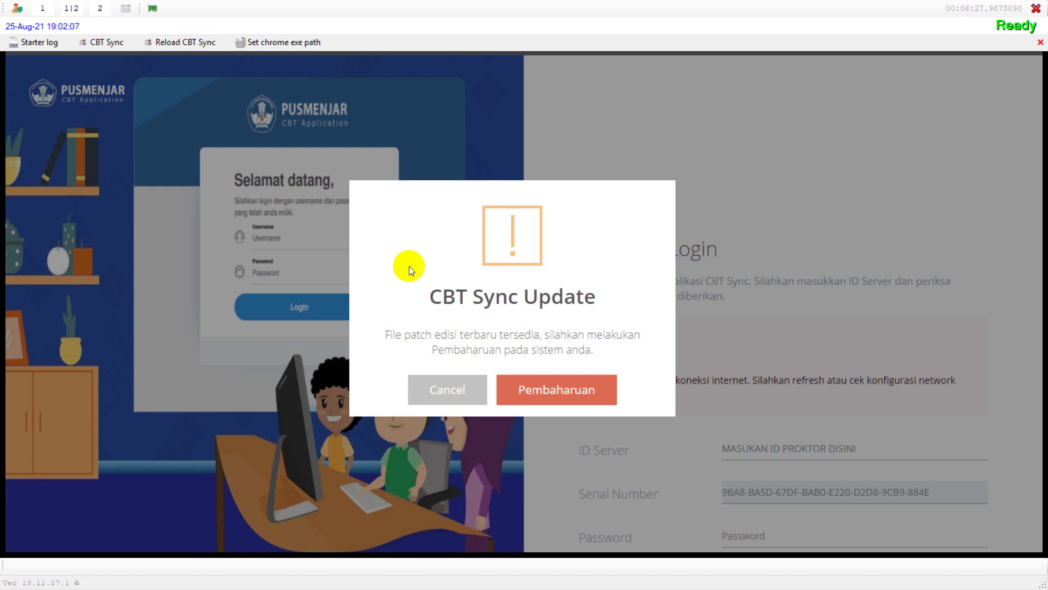
{"action": "left_click", "coordinate": [535, 393]}
{"action": "left_click", "coordinate": [454, 390]}
Highlight the version number below the CBT Sync login form and reload CBT Sync.
{"action": "scroll", "coordinate": [590, 345], "scroll_direction": "down", "scroll_amount": 2}
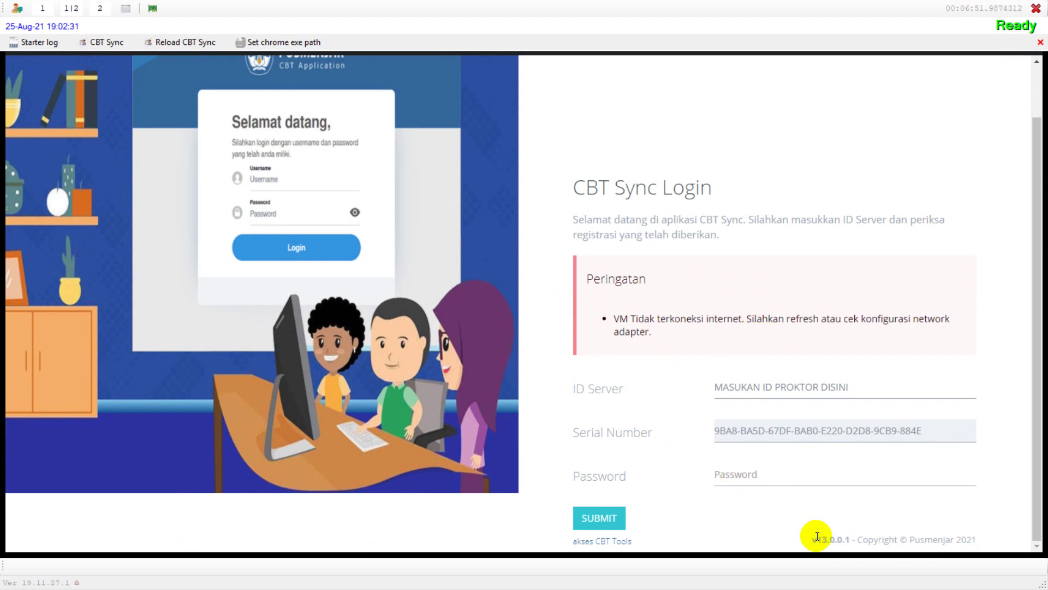
{"action": "left_click_drag", "start_coordinate": [812, 538], "coordinate": [850, 539]}
{"action": "left_click", "coordinate": [179, 42]}
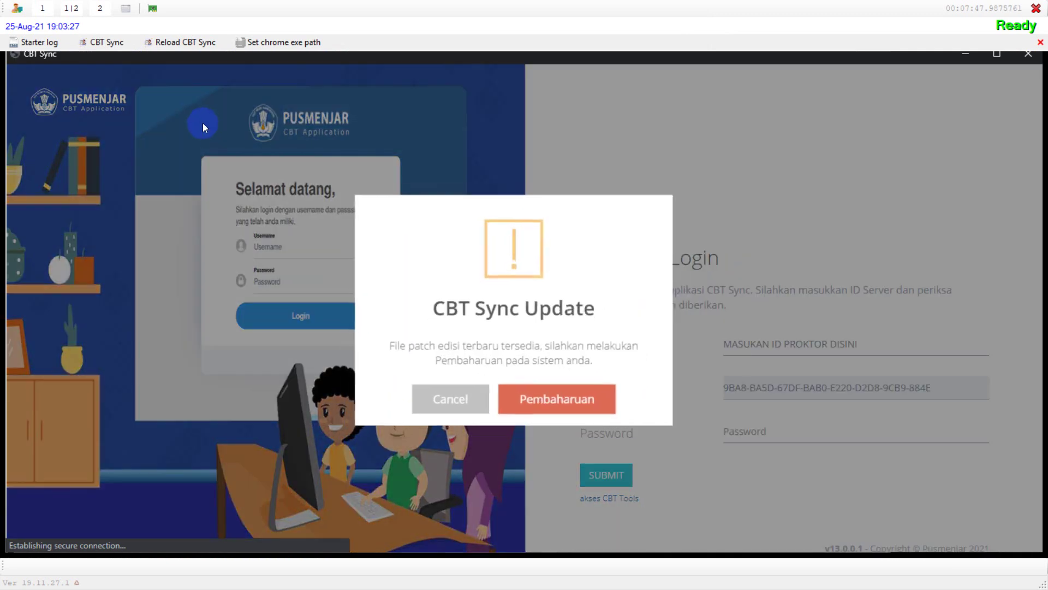
Close the CBT Sync pane from the split view and shut down the simulasi_anbk virtual machine through ACPI.
{"action": "left_click", "coordinate": [65, 10]}
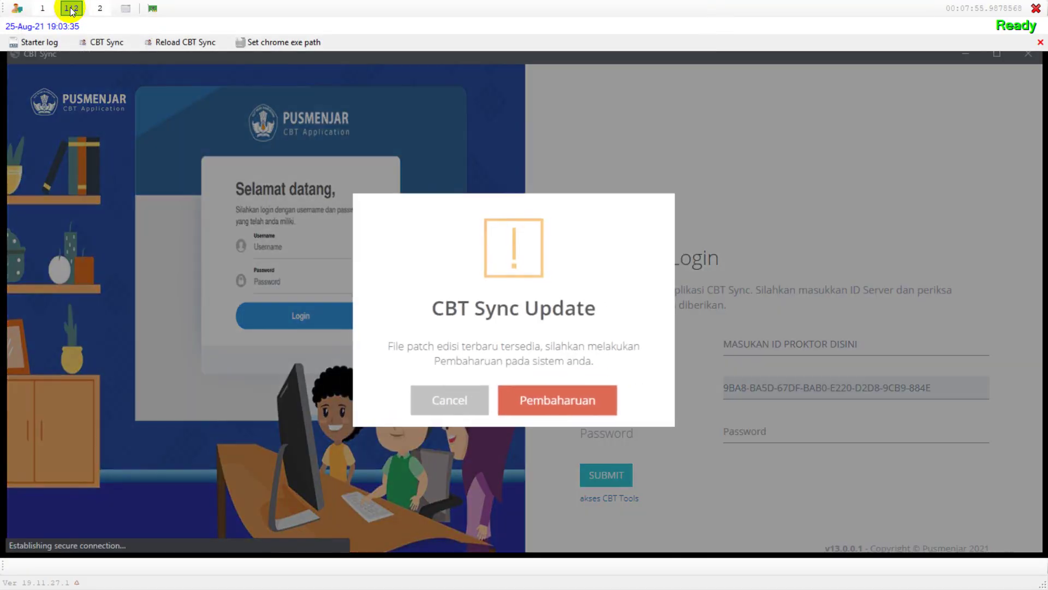
{"action": "left_click", "coordinate": [71, 9]}
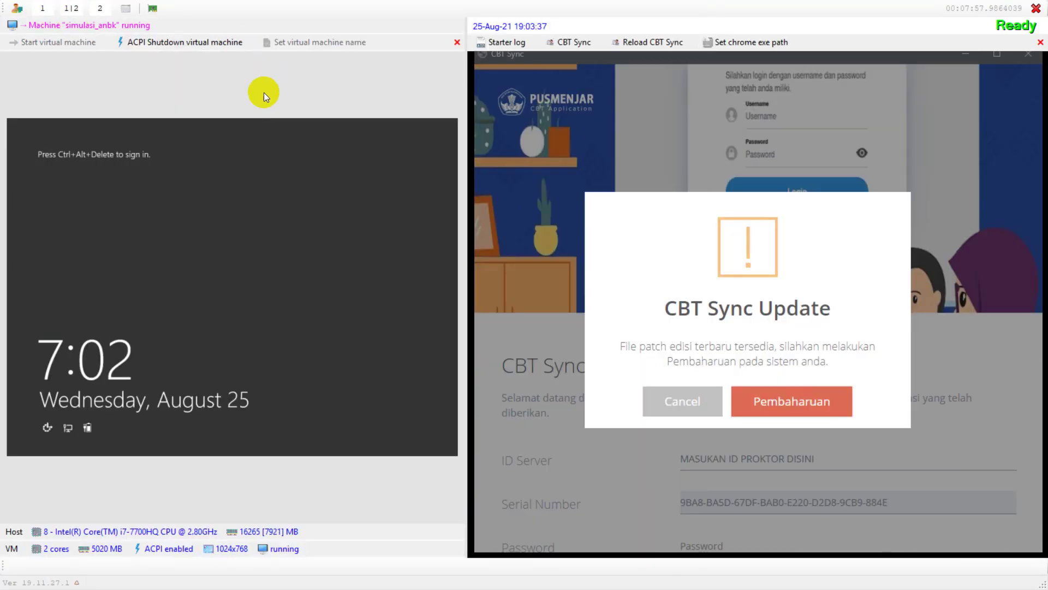
{"action": "left_click", "coordinate": [1041, 42]}
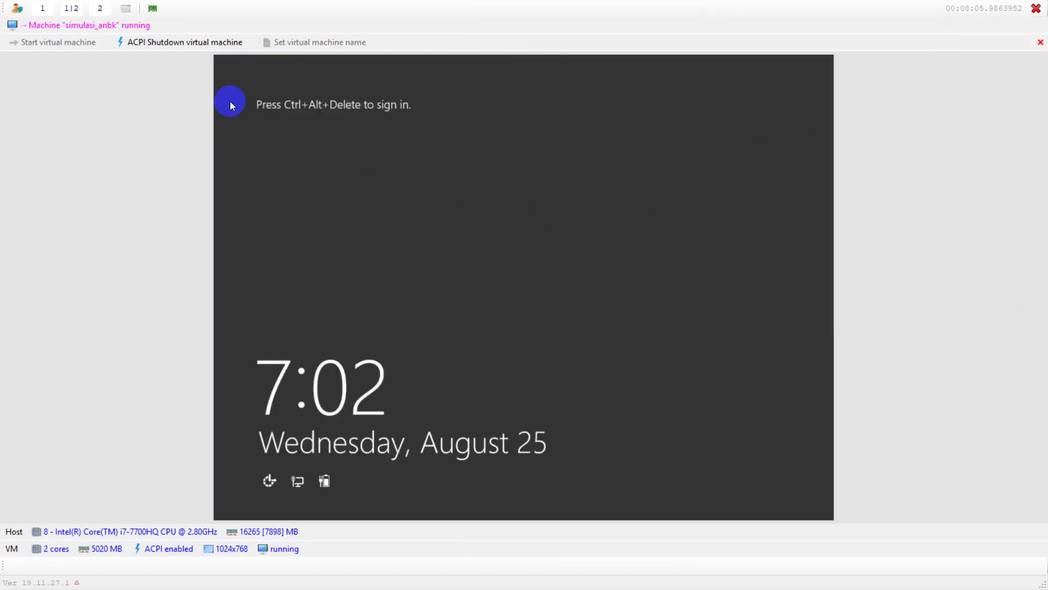
{"action": "left_click", "coordinate": [183, 43]}
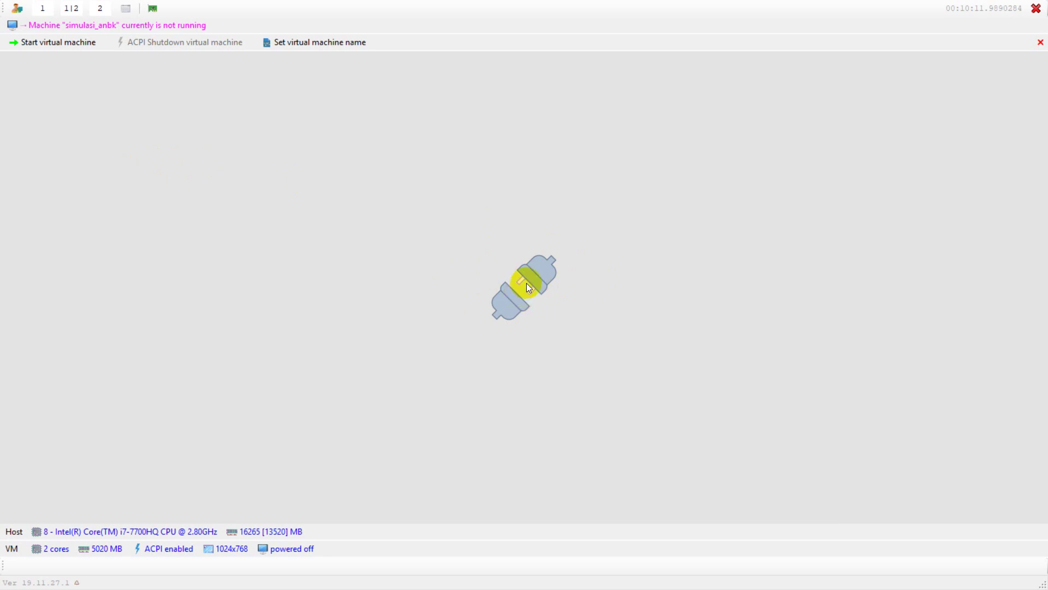
Exit eXamBrowser Admin and refresh the desktop.
{"action": "left_click", "coordinate": [1036, 9]}
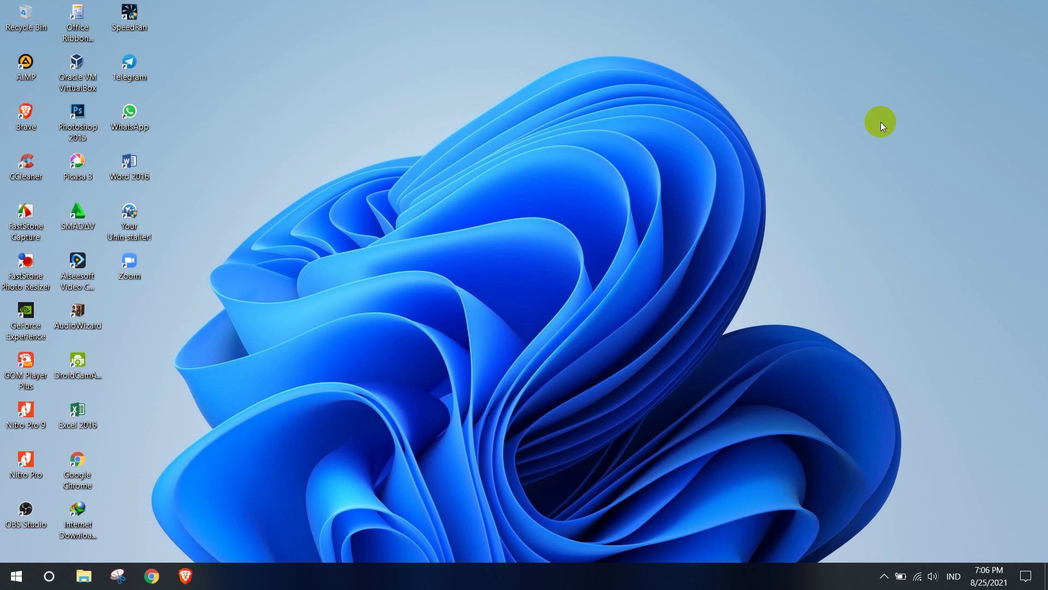
{"action": "right_click", "coordinate": [880, 123]}
{"action": "left_click", "coordinate": [885, 159]}
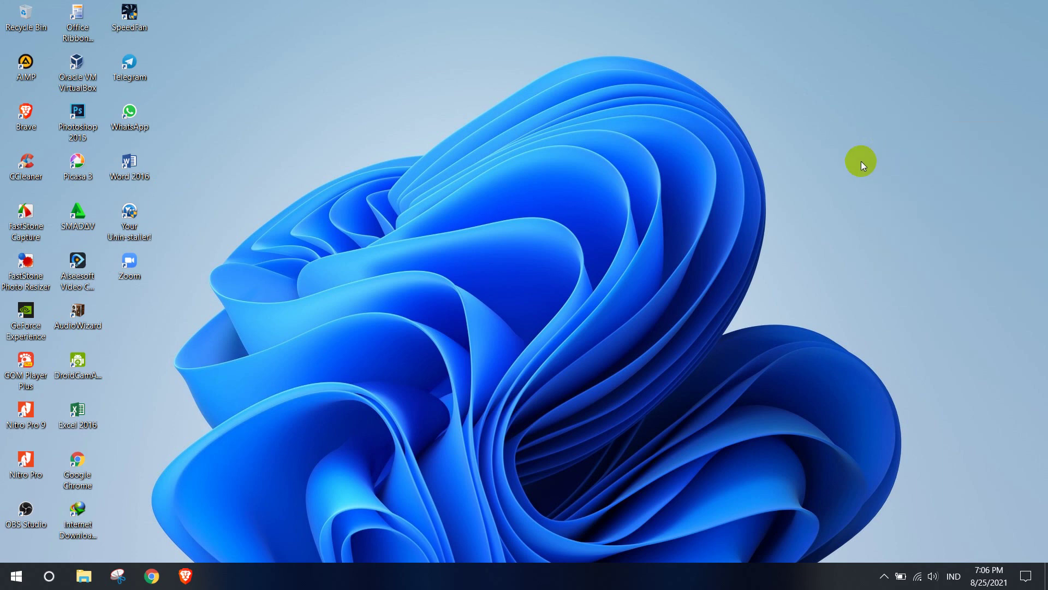